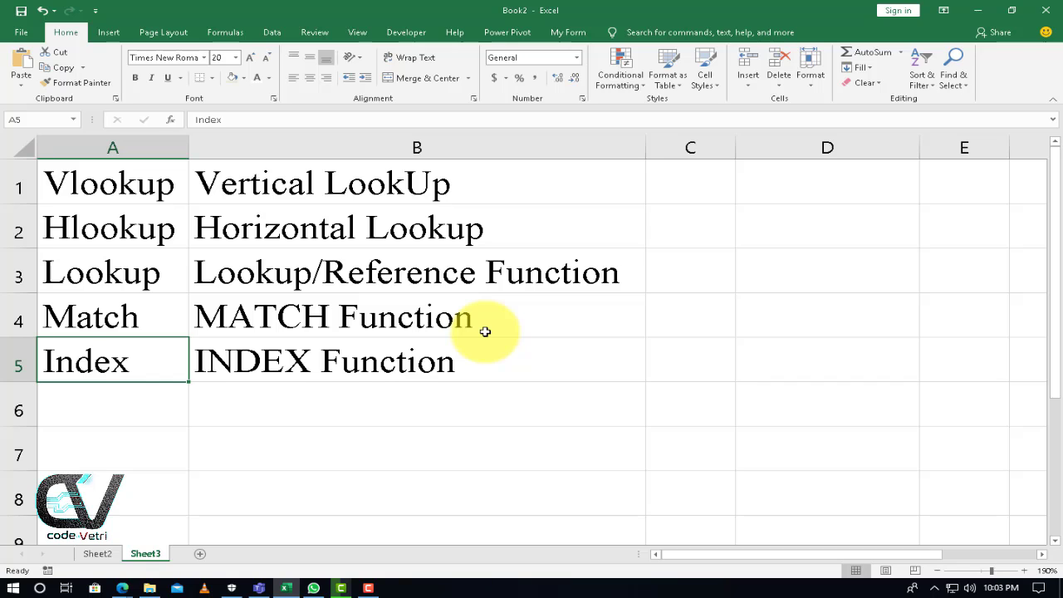
Switch to Sheet2 and look over the sales rep, order and course tables
{"action": "left_click", "coordinate": [109, 554]}
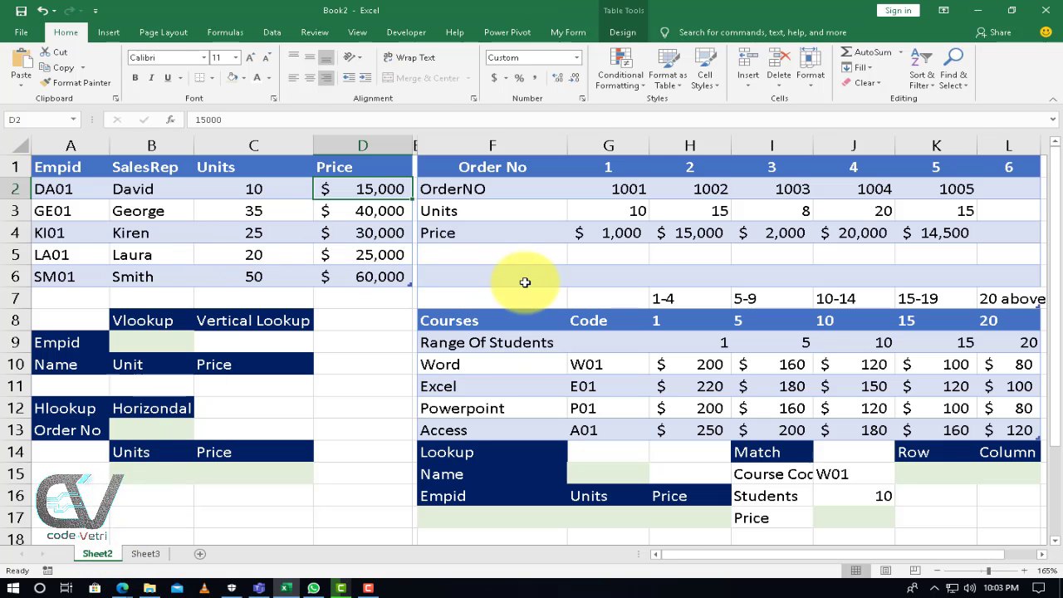
{"action": "left_click", "coordinate": [181, 222]}
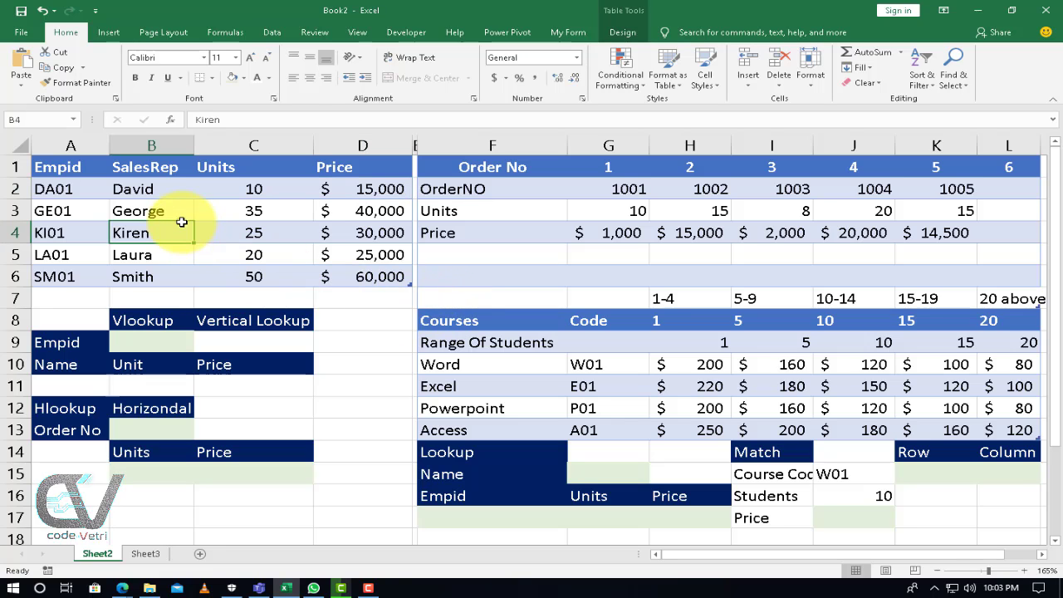
{"action": "left_click", "coordinate": [557, 231]}
{"action": "left_click", "coordinate": [526, 382]}
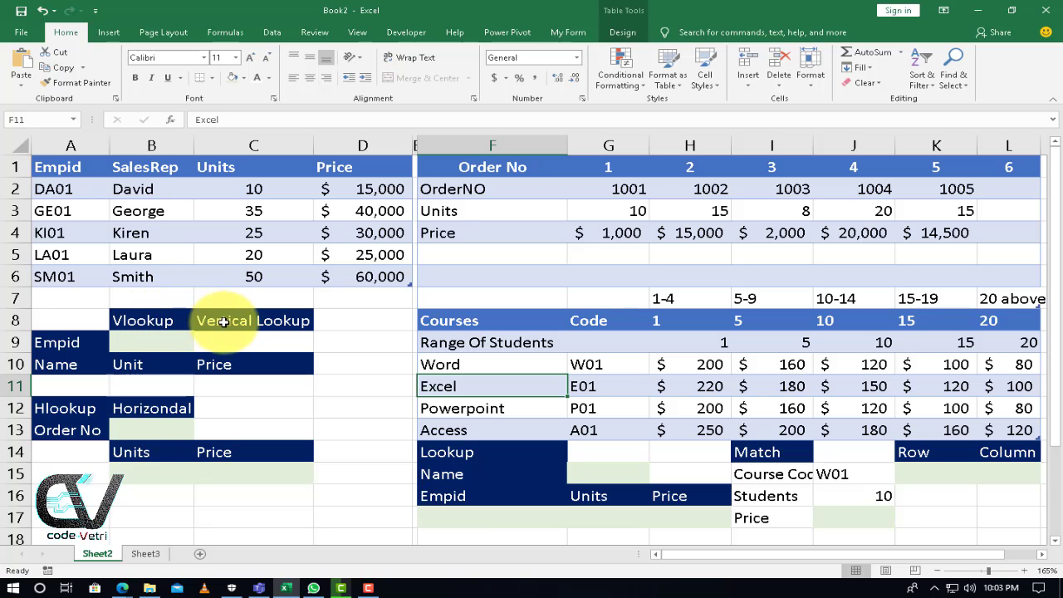
Examine the Vlookup block's Empid input and Name, Unit and Price output cells against the first record of the sales rep table
{"action": "left_click", "coordinate": [171, 342]}
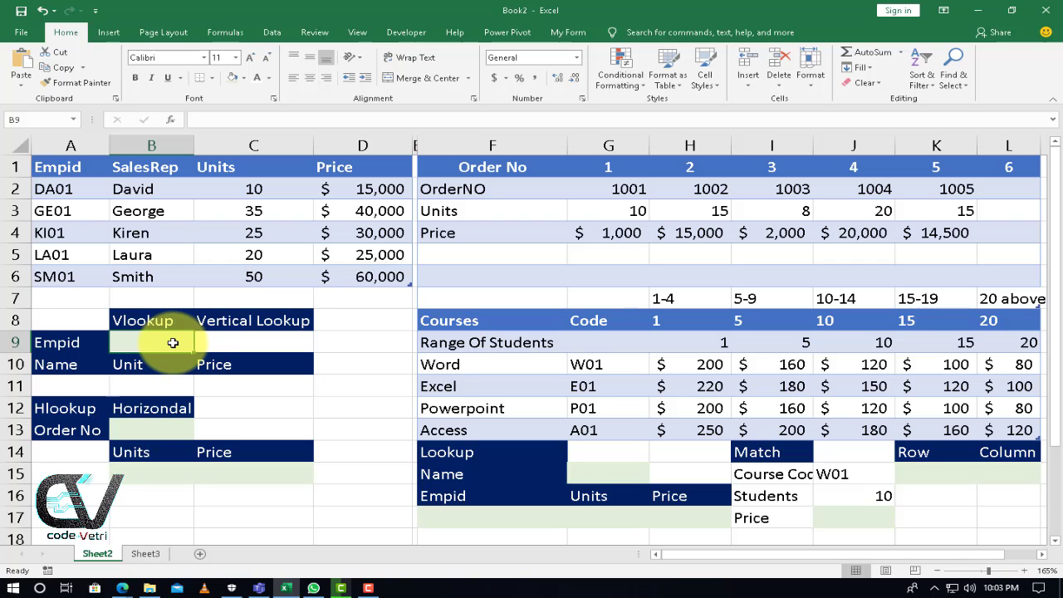
{"action": "left_click", "coordinate": [85, 206]}
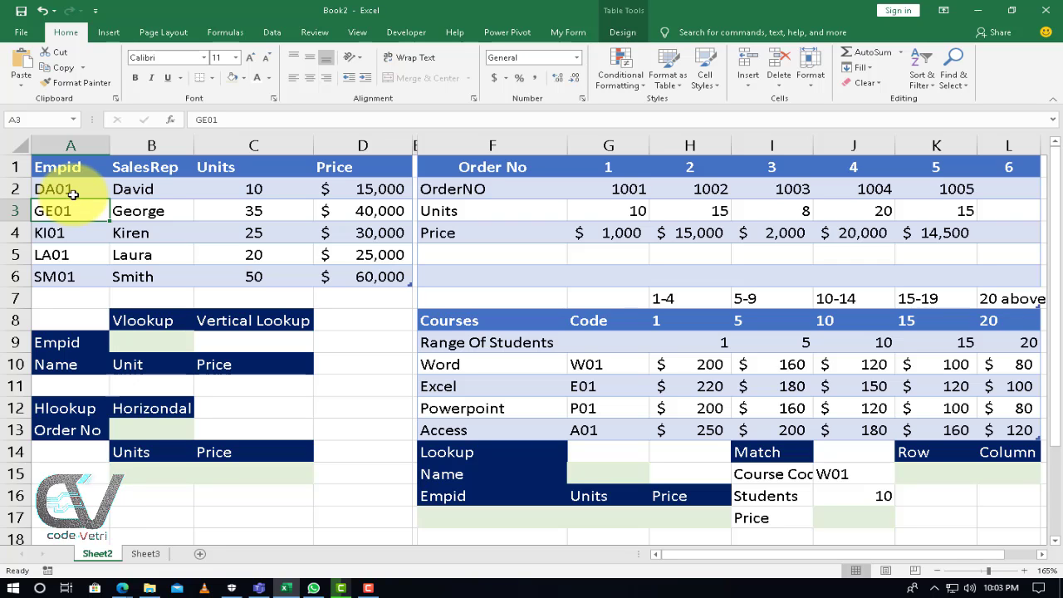
{"action": "left_click", "coordinate": [276, 195]}
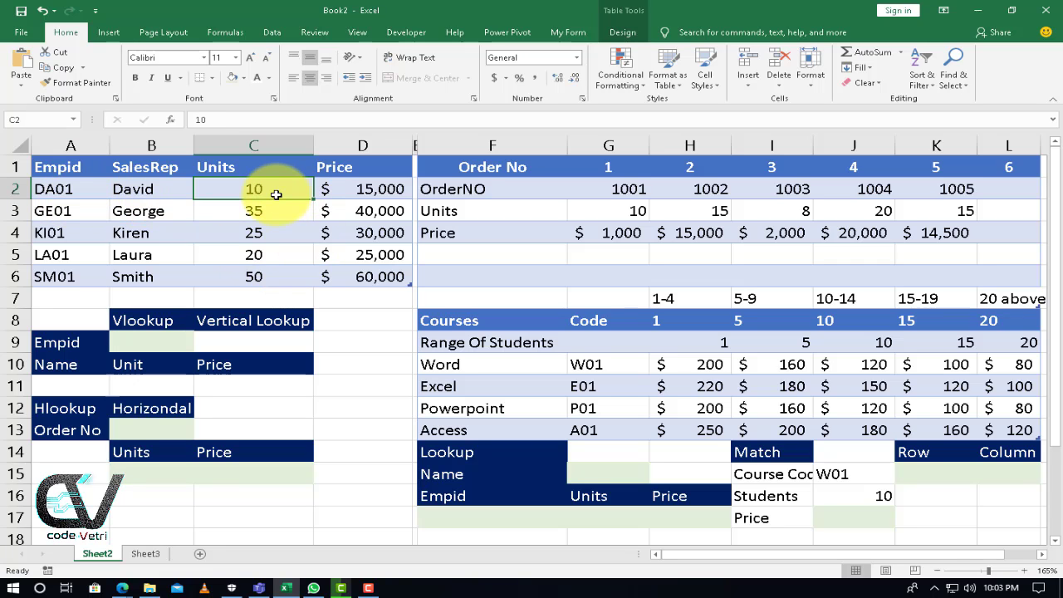
{"action": "left_click", "coordinate": [372, 193]}
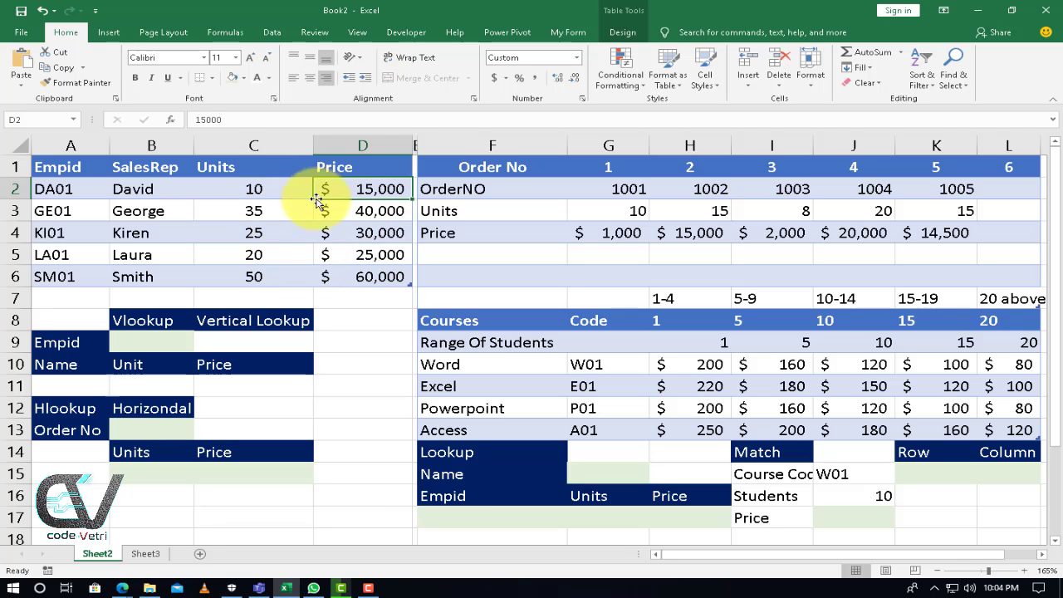
{"action": "left_click", "coordinate": [71, 187]}
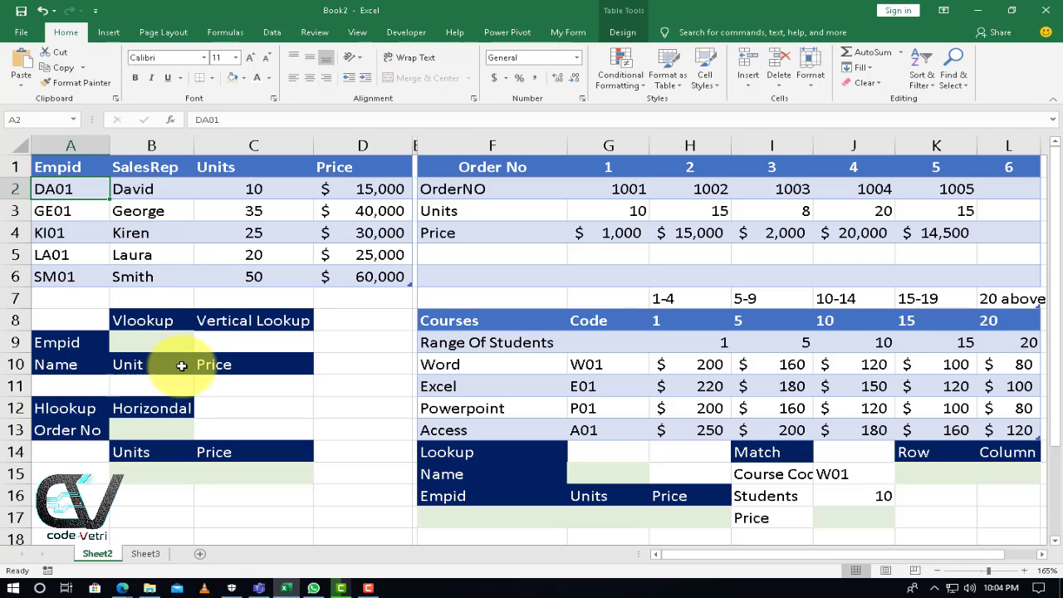
{"action": "left_click", "coordinate": [79, 390]}
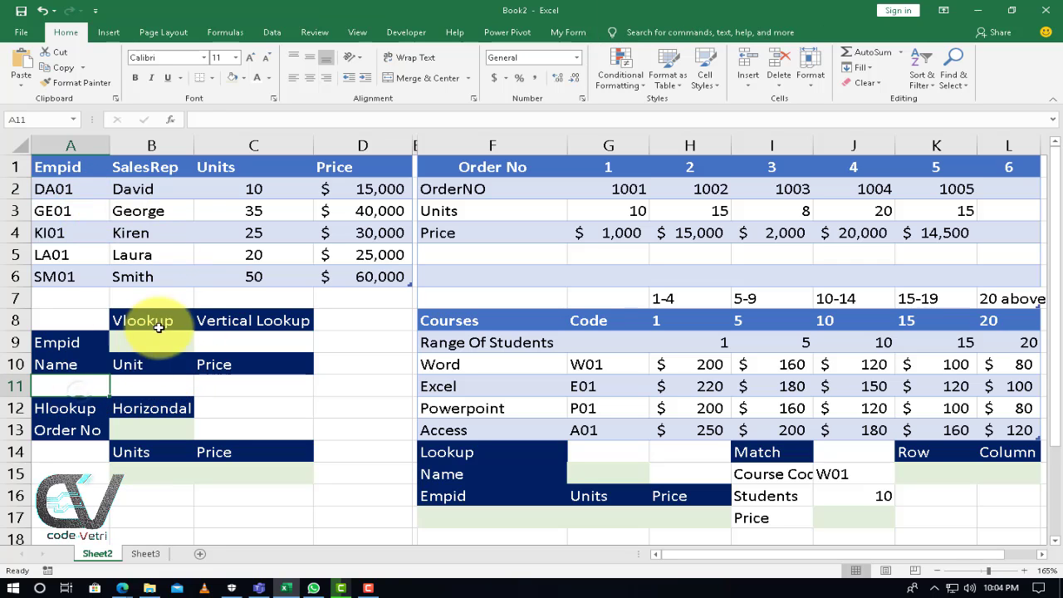
{"action": "left_click", "coordinate": [143, 384]}
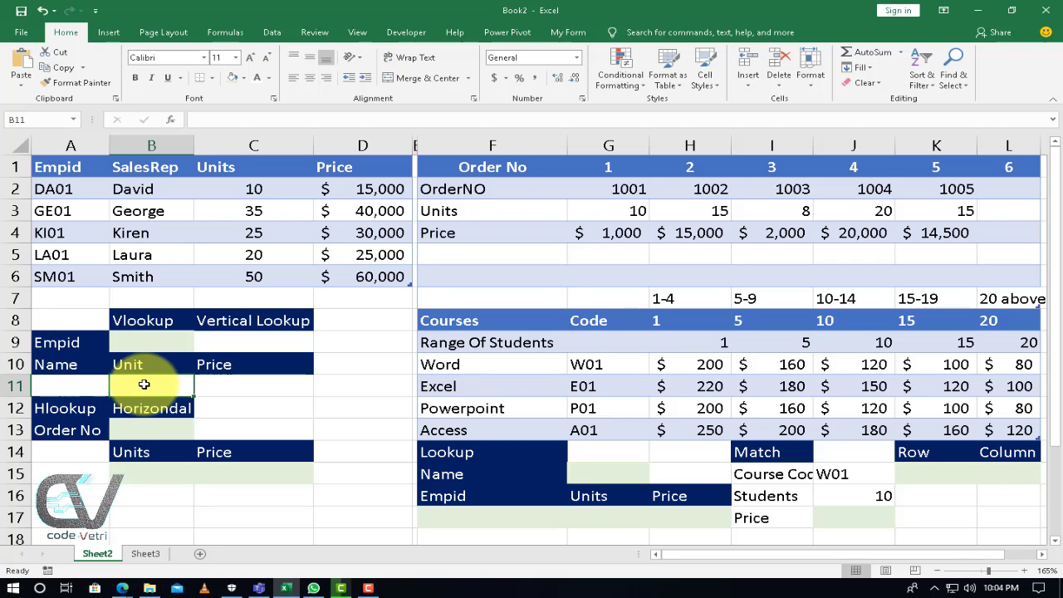
{"action": "left_click", "coordinate": [249, 393]}
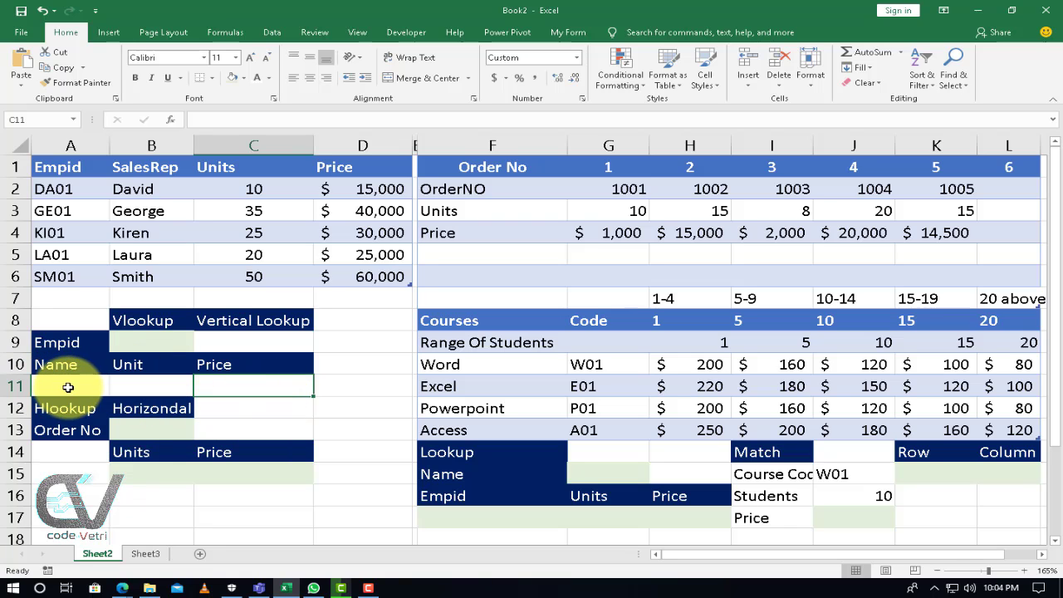
Fill the Vlookup output cells A11:C11 with light green
{"action": "left_click_drag", "start_coordinate": [71, 387], "coordinate": [238, 387]}
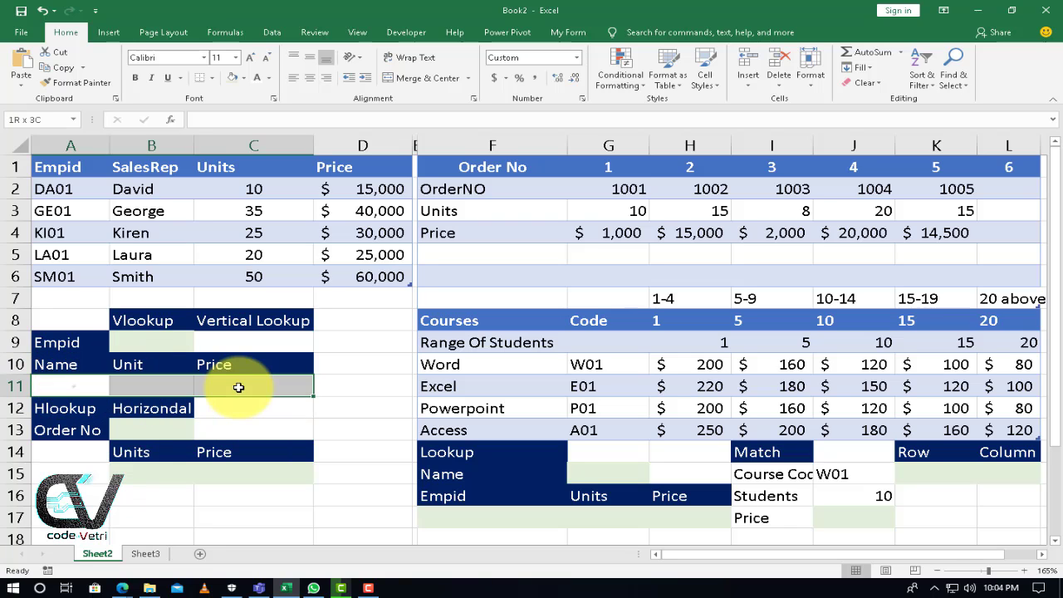
{"action": "left_click", "coordinate": [231, 77]}
{"action": "left_click", "coordinate": [322, 403]}
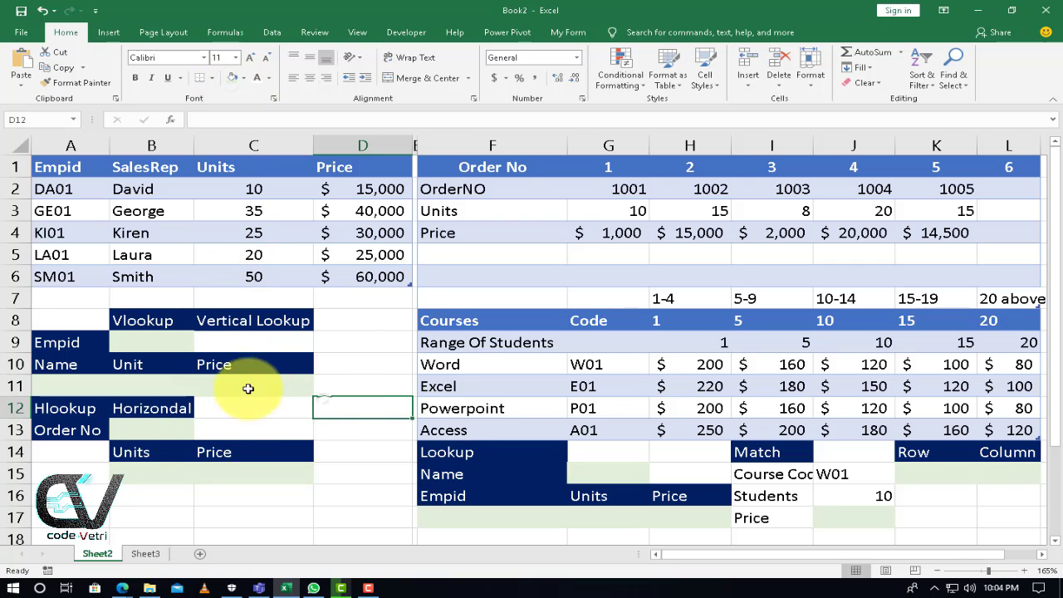
Enter the employee ID of the sales table's first record in the Empid input cell B9
{"action": "left_click", "coordinate": [157, 348]}
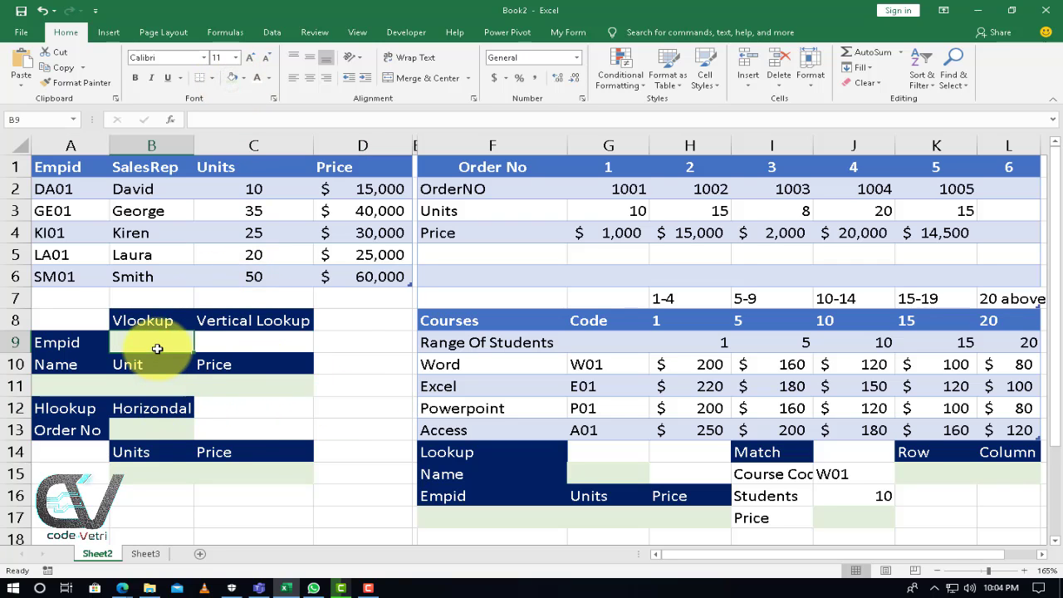
{"action": "type", "text": "DA01"}
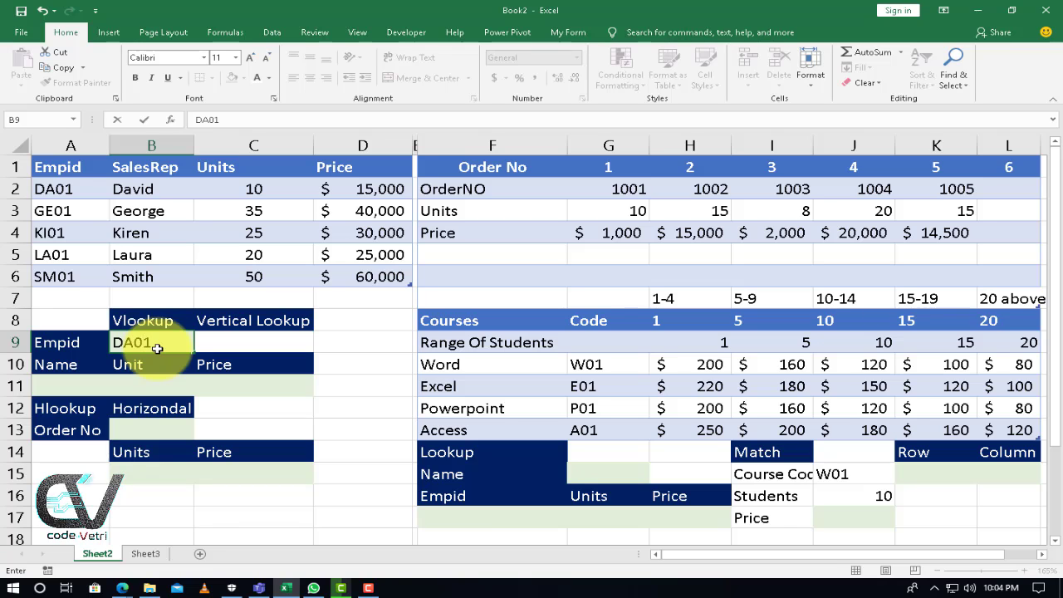
{"action": "key", "text": "Return"}
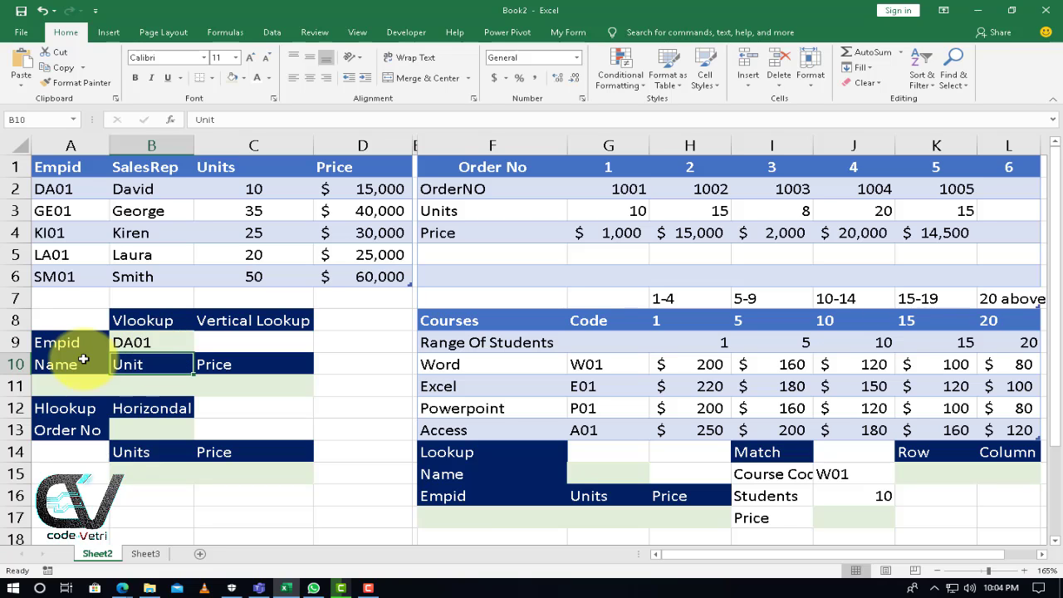
{"action": "left_click", "coordinate": [146, 344]}
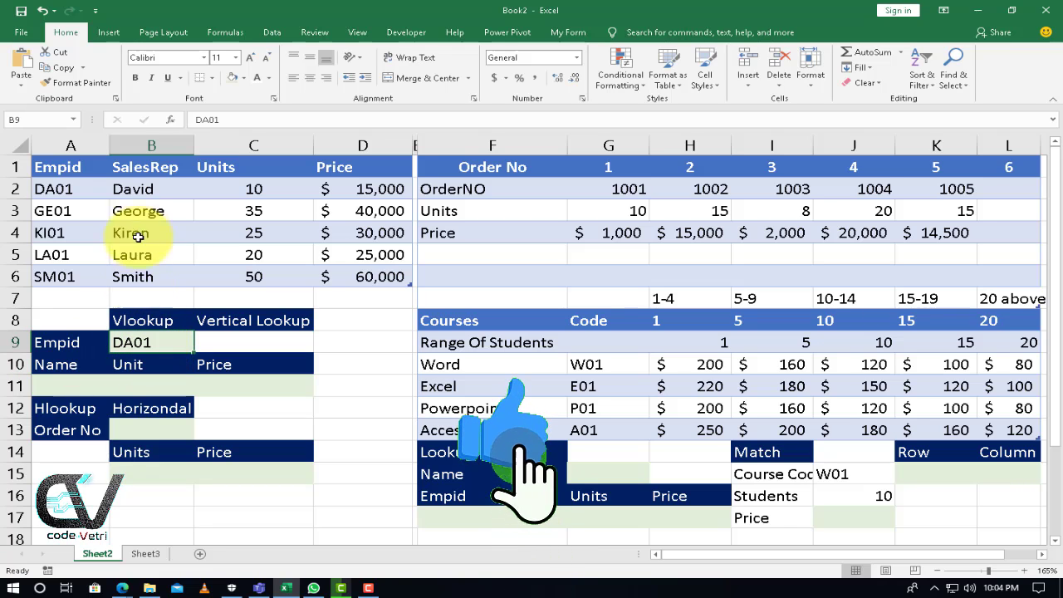
Start a VLOOKUP formula in the Name output cell A11 with B9 as the lookup value
{"action": "left_click", "coordinate": [137, 190]}
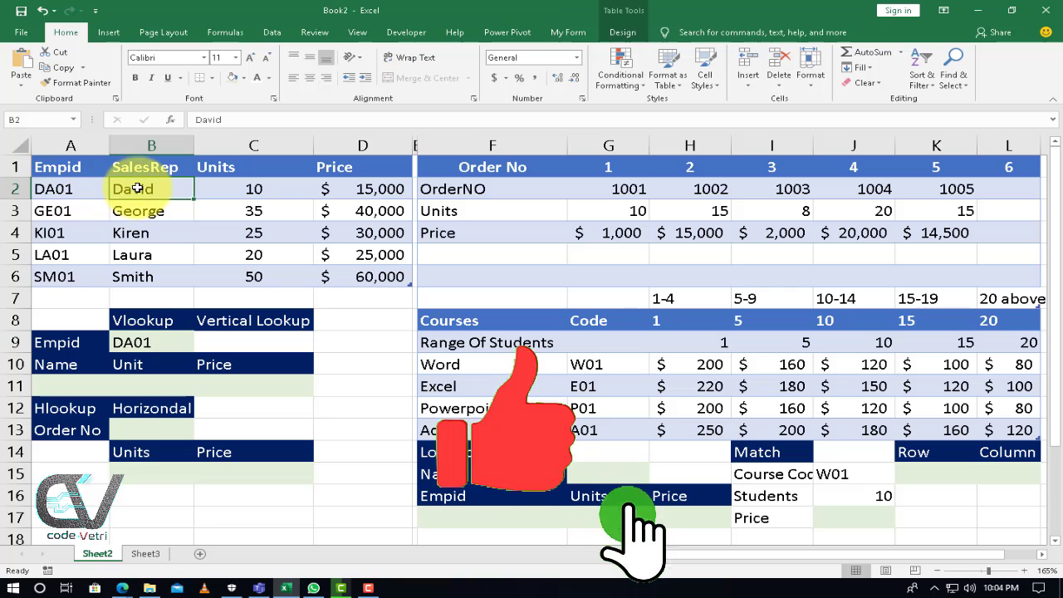
{"action": "left_click", "coordinate": [259, 190]}
{"action": "left_click", "coordinate": [354, 191]}
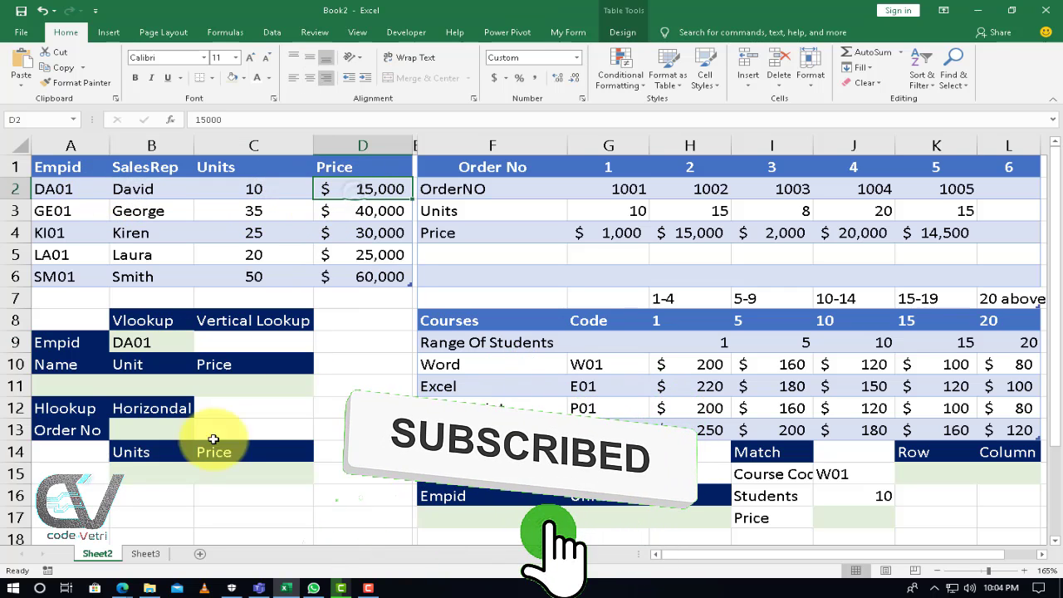
{"action": "left_click", "coordinate": [70, 382]}
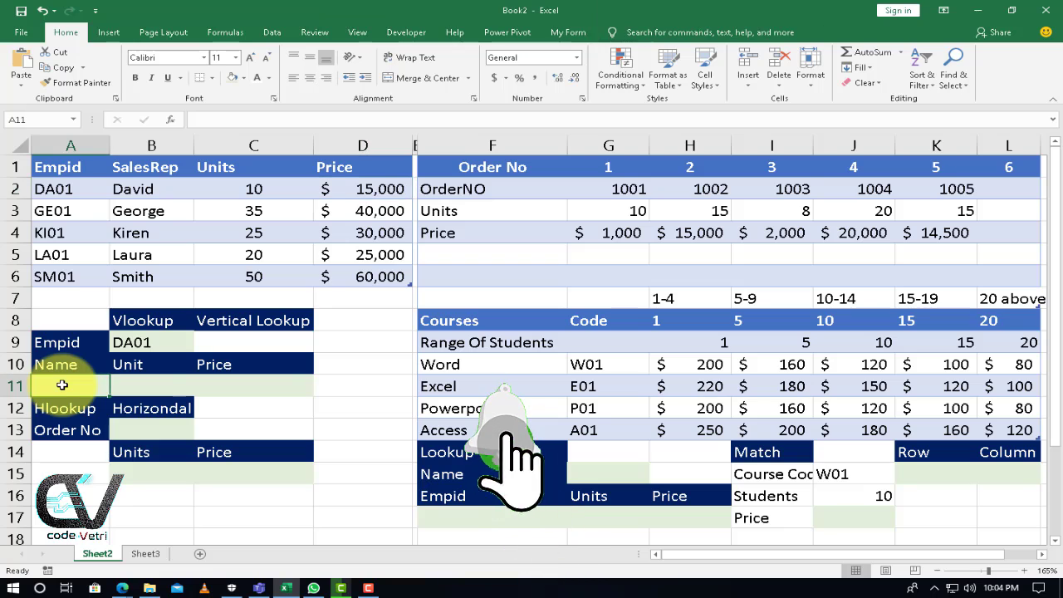
{"action": "type", "text": "=vloo"}
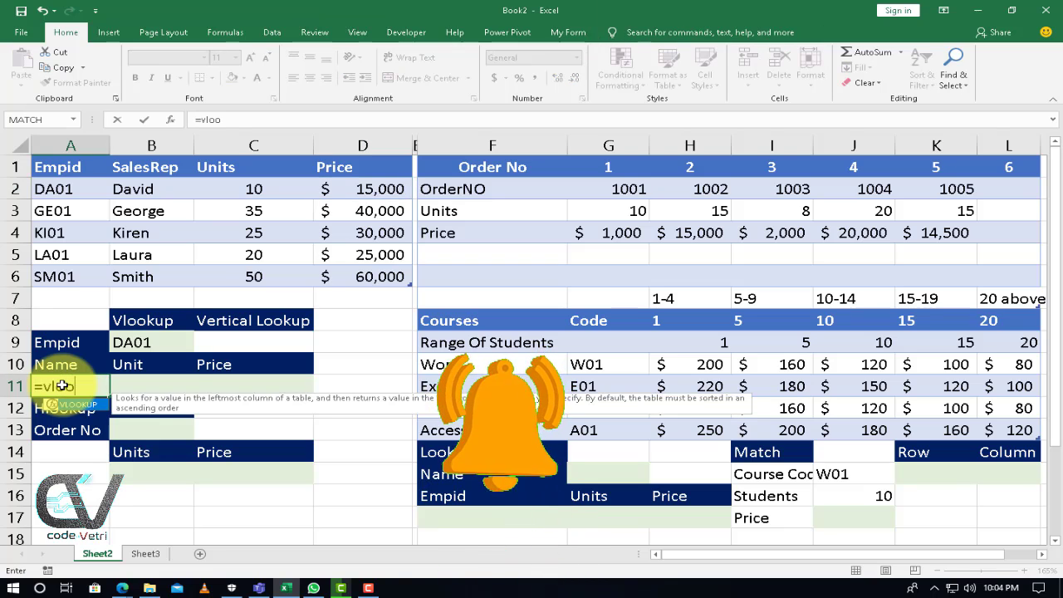
{"action": "key", "text": "Tab"}
{"action": "key", "text": "BackSpace"}
{"action": "key", "text": "BackSpace"}
{"action": "key", "text": "BackSpace"}
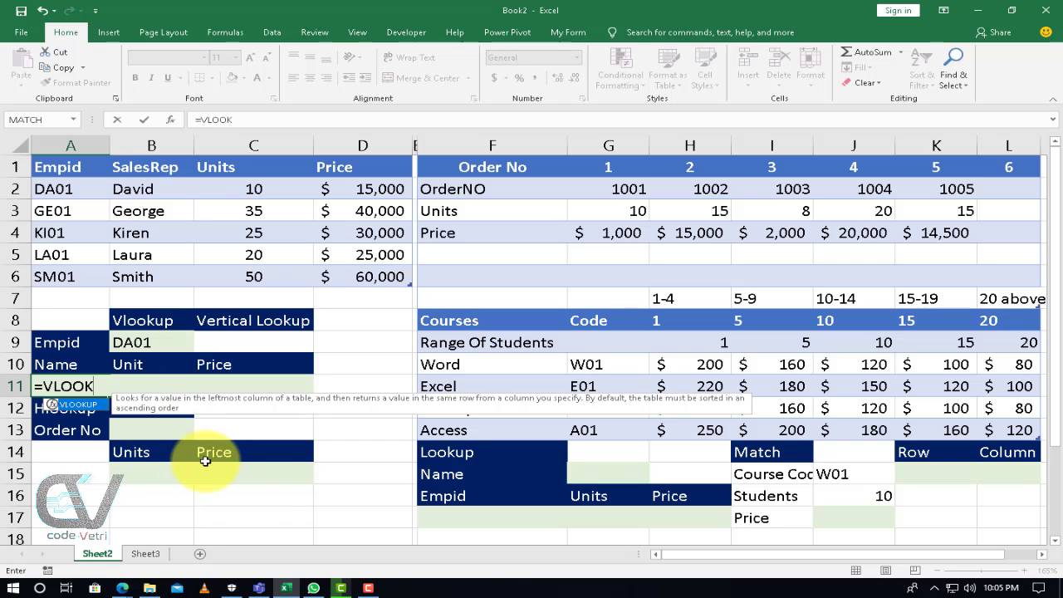
{"action": "key", "text": "Tab"}
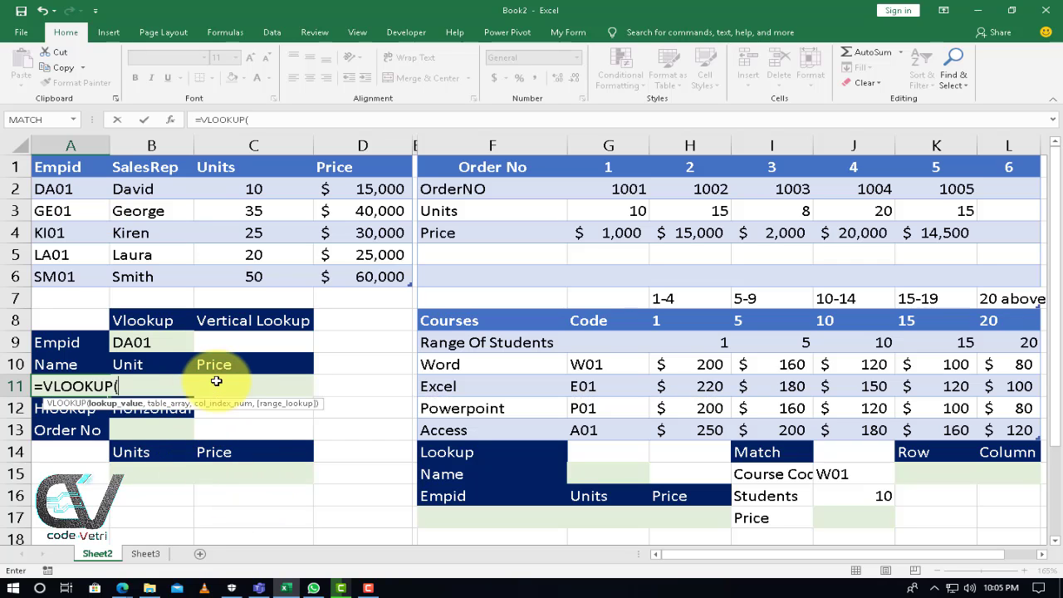
{"action": "left_click", "coordinate": [148, 343]}
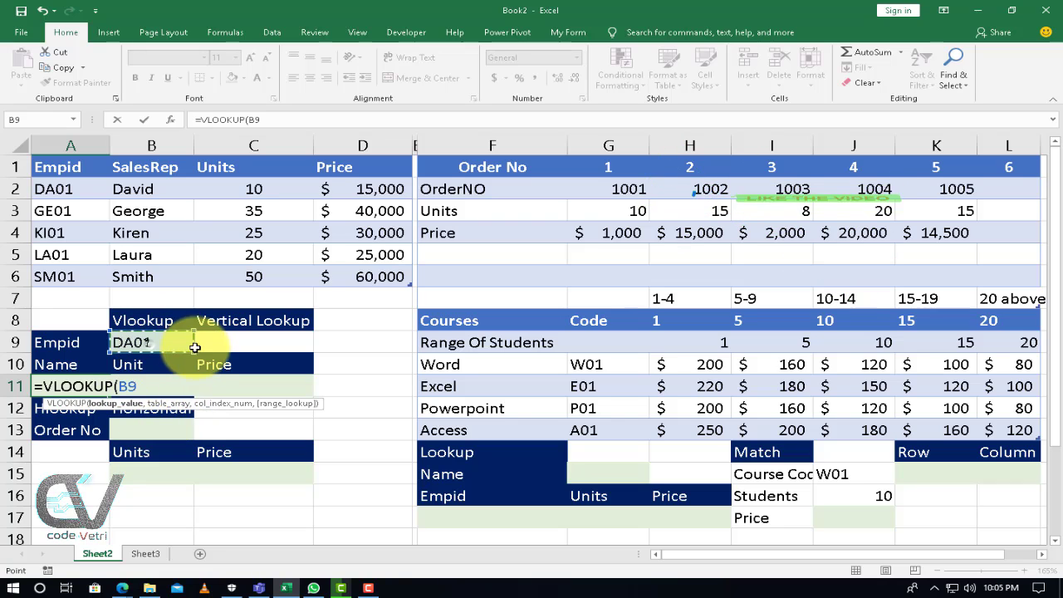
{"action": "type", "text": ","}
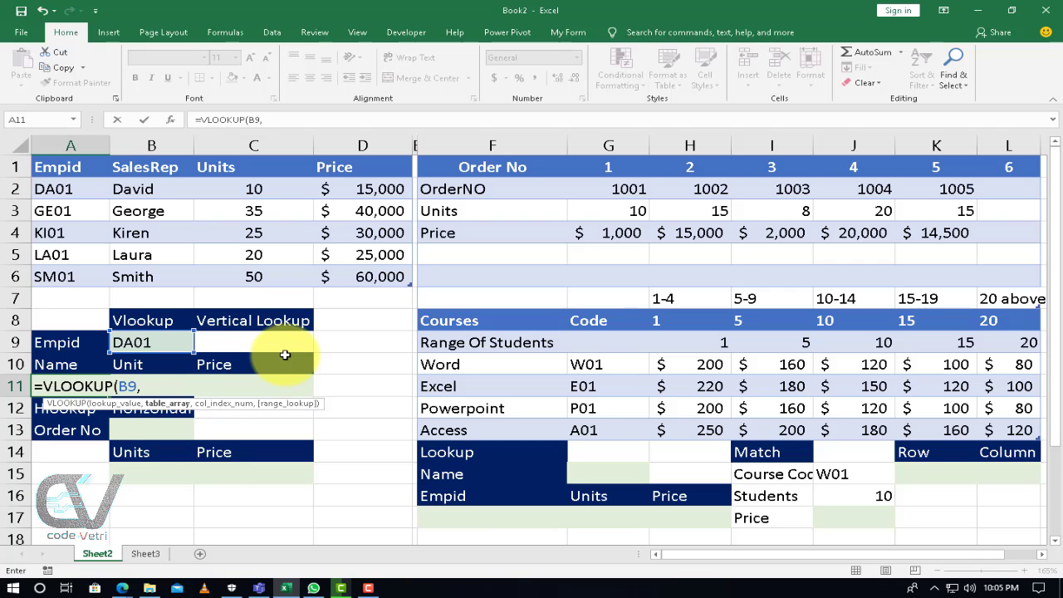
Complete the A11 VLOOKUP with salesdetails as the table array, column index 2 and FALSE for an exact match
{"action": "type", "text": "sales"}
{"action": "key", "text": "Tab"}
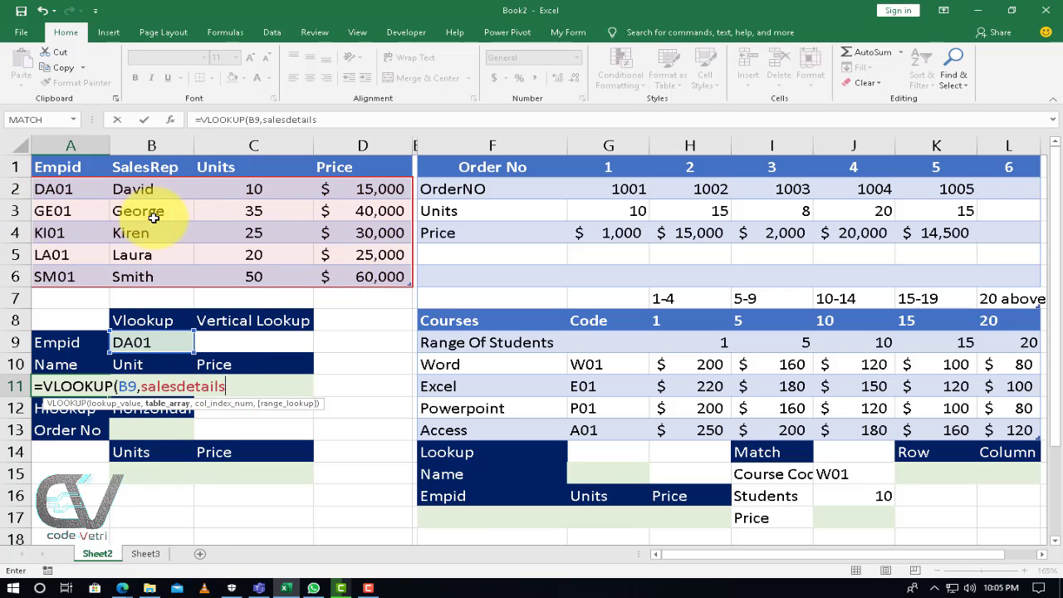
{"action": "type", "text": ",2"}
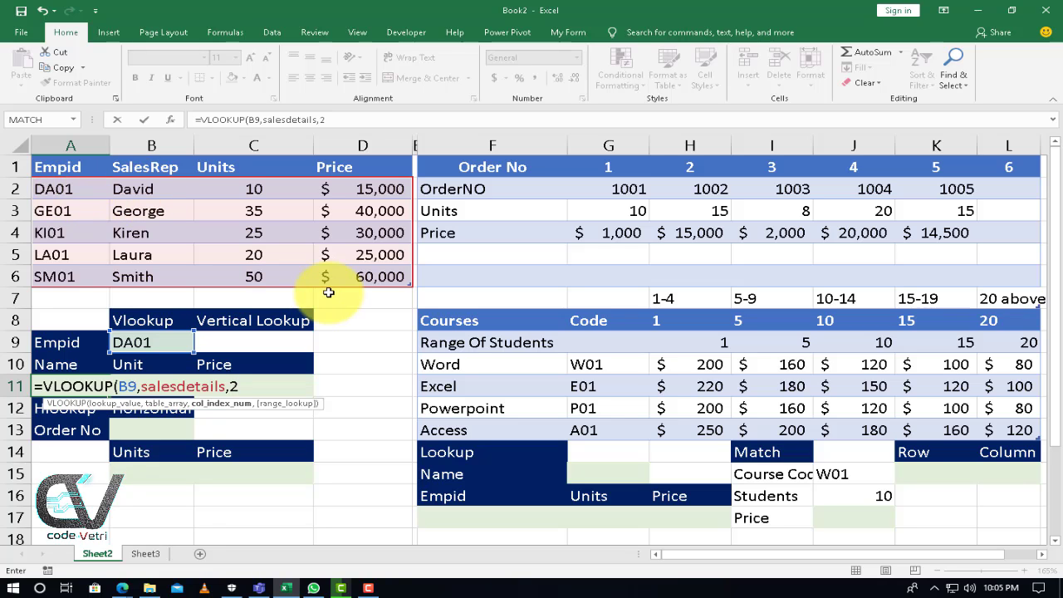
{"action": "type", "text": ","}
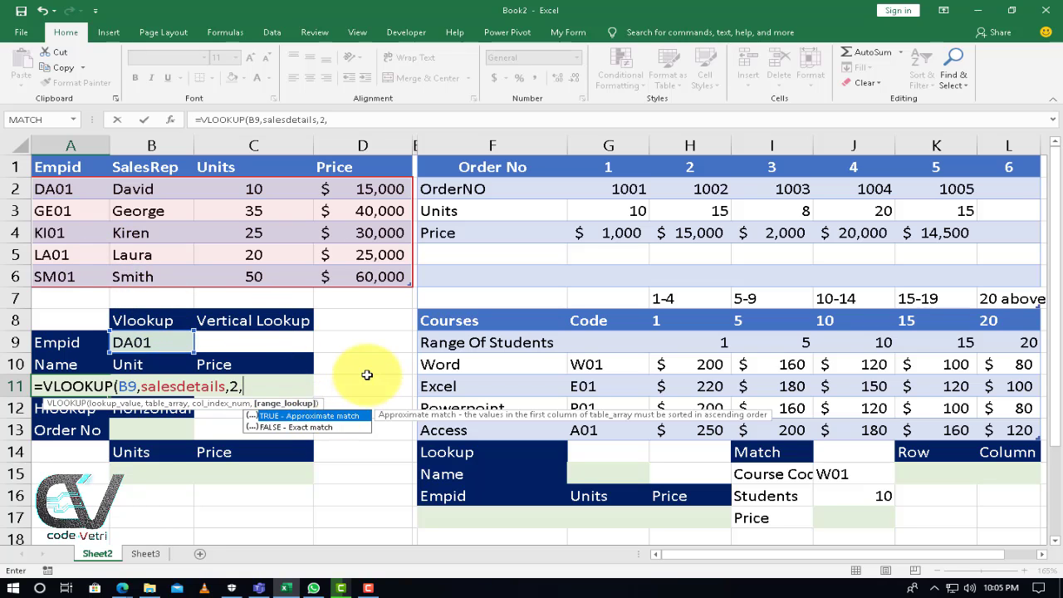
{"action": "key", "text": "Down"}
{"action": "key", "text": "Tab"}
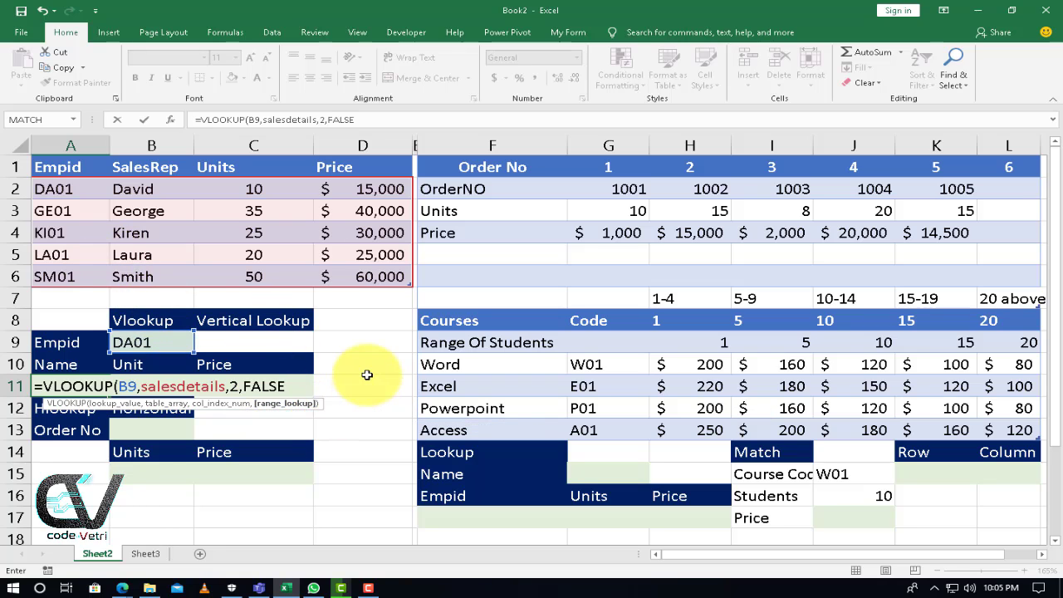
{"action": "type", "text": ")"}
{"action": "key", "text": "Return"}
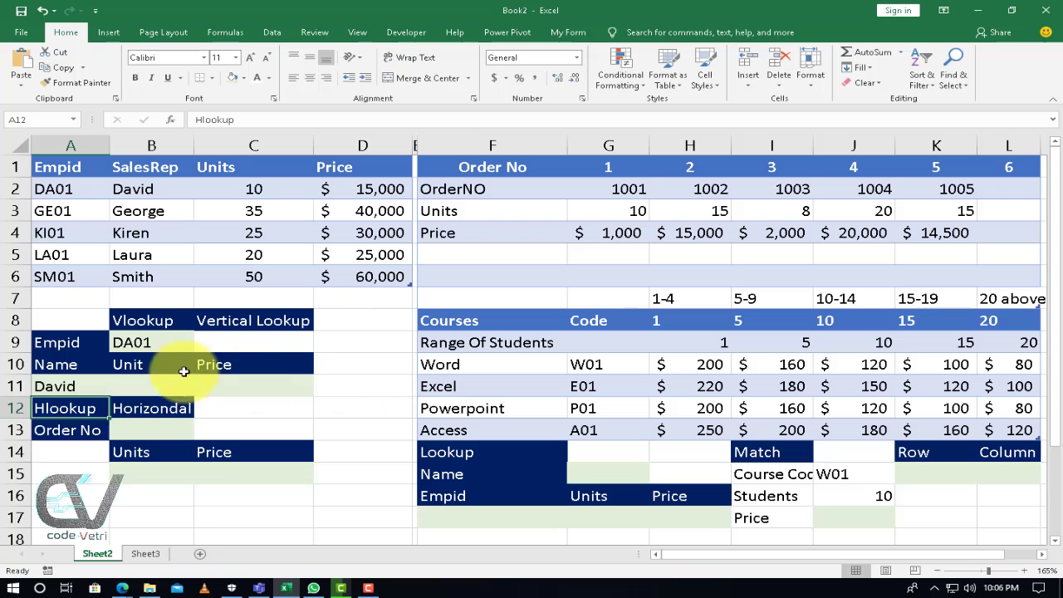
Start a VLOOKUP formula in the Unit output cell B11 with B9 as the lookup value
{"action": "left_click", "coordinate": [145, 342]}
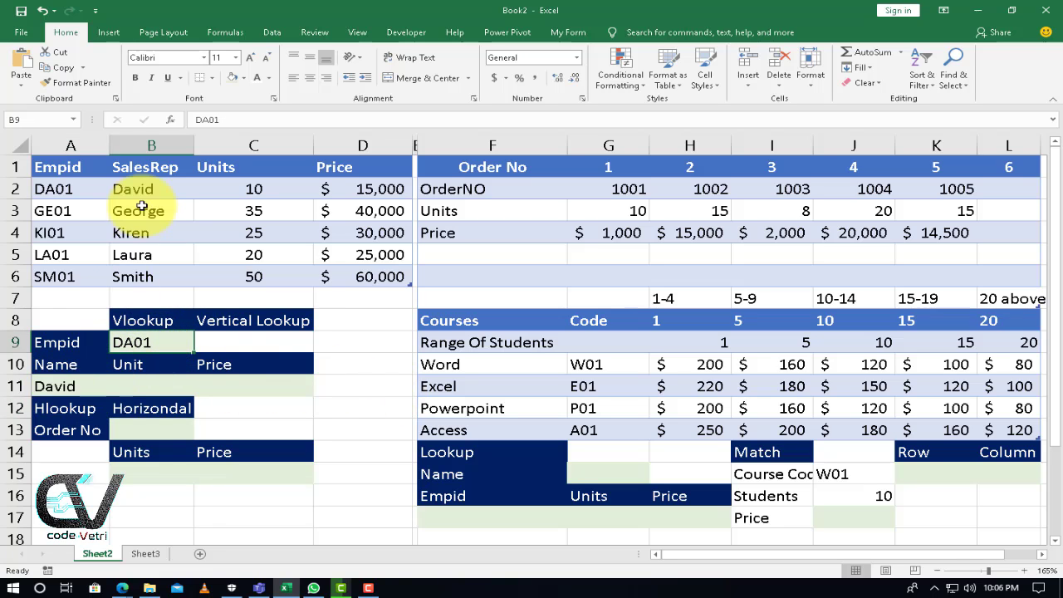
{"action": "left_click", "coordinate": [145, 387]}
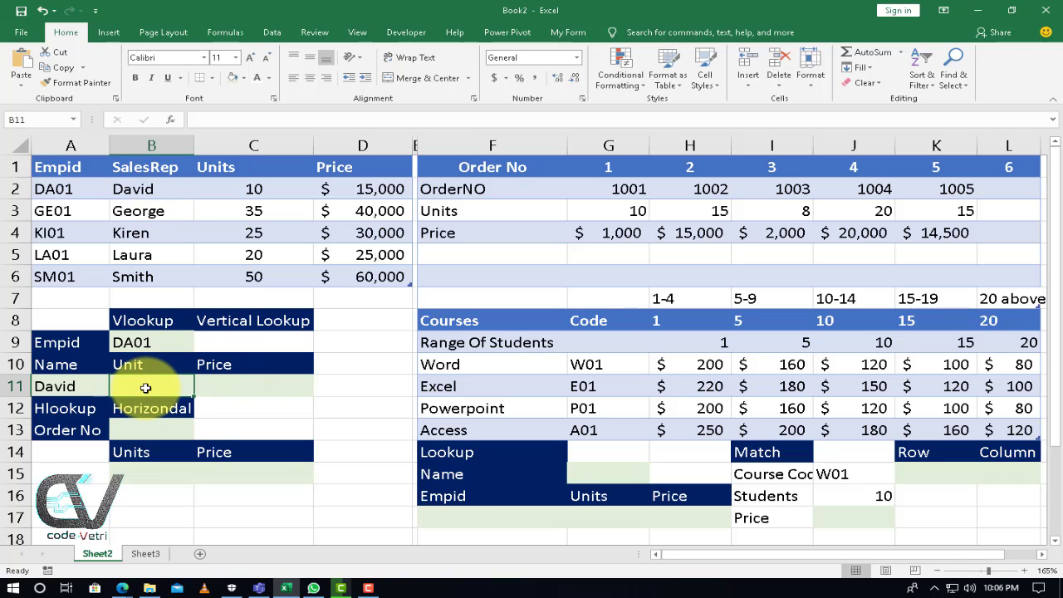
{"action": "type", "text": "=vloo"}
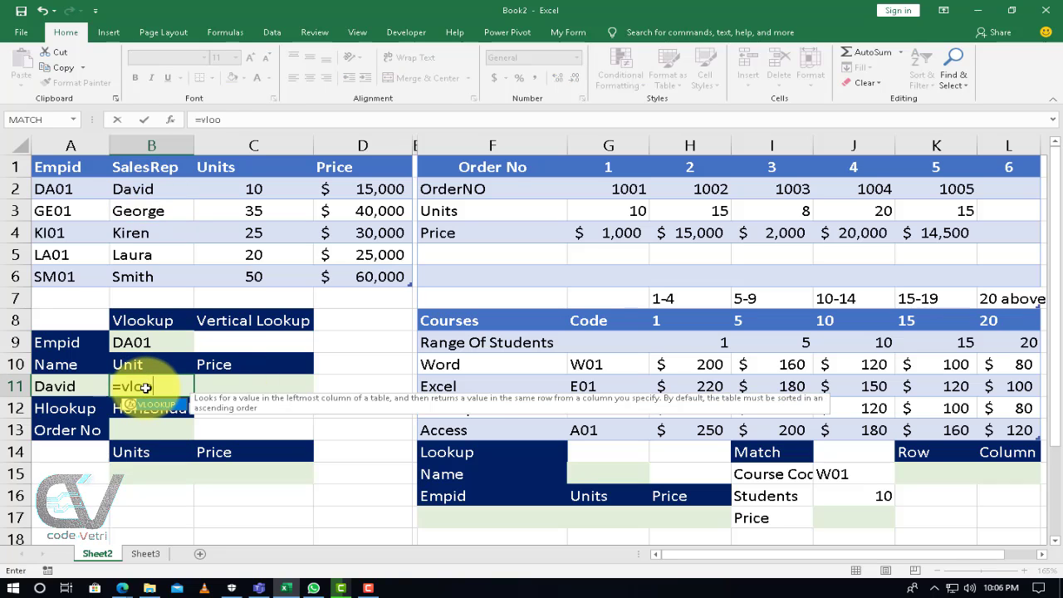
{"action": "key", "text": "Tab"}
{"action": "left_click", "coordinate": [157, 344]}
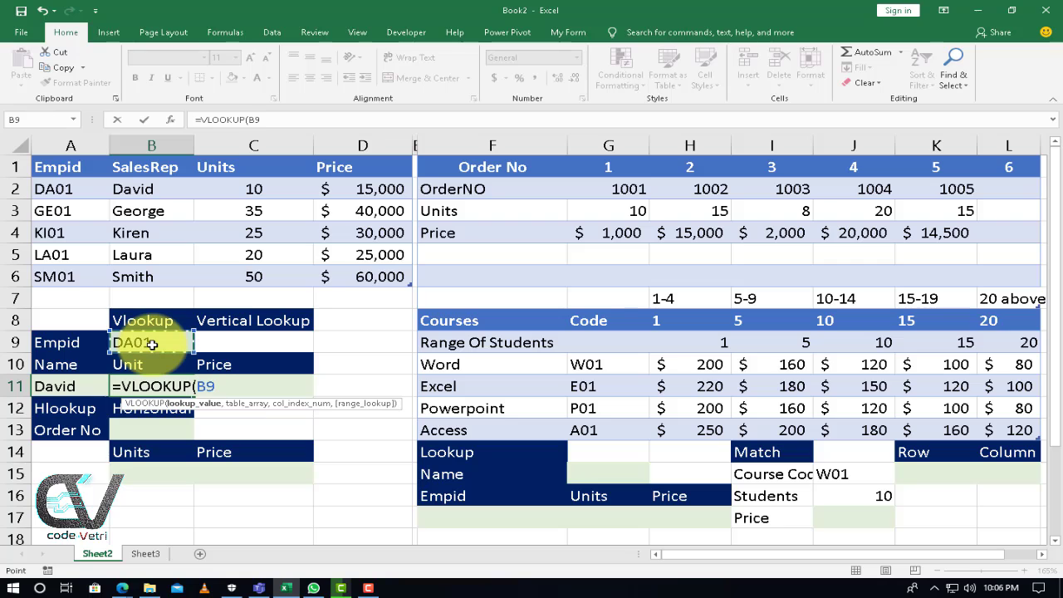
Complete the B11 VLOOKUP with salesdetails as the table array, column index 3 and FALSE for an exact match
{"action": "type", "text": ",sal"}
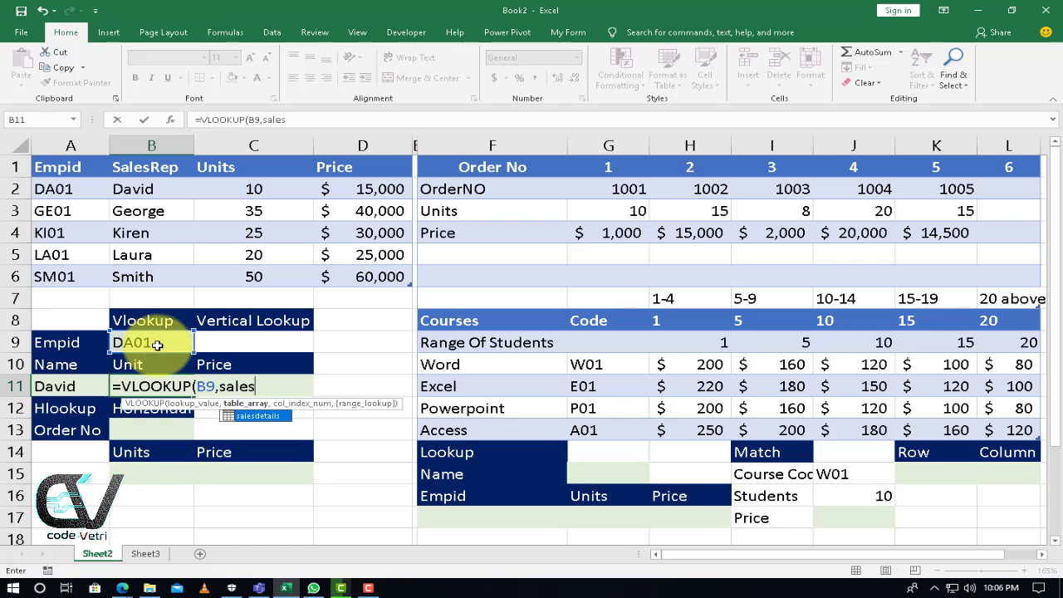
{"action": "type", "text": "es"}
{"action": "key", "text": "Tab"}
{"action": "type", "text": ","}
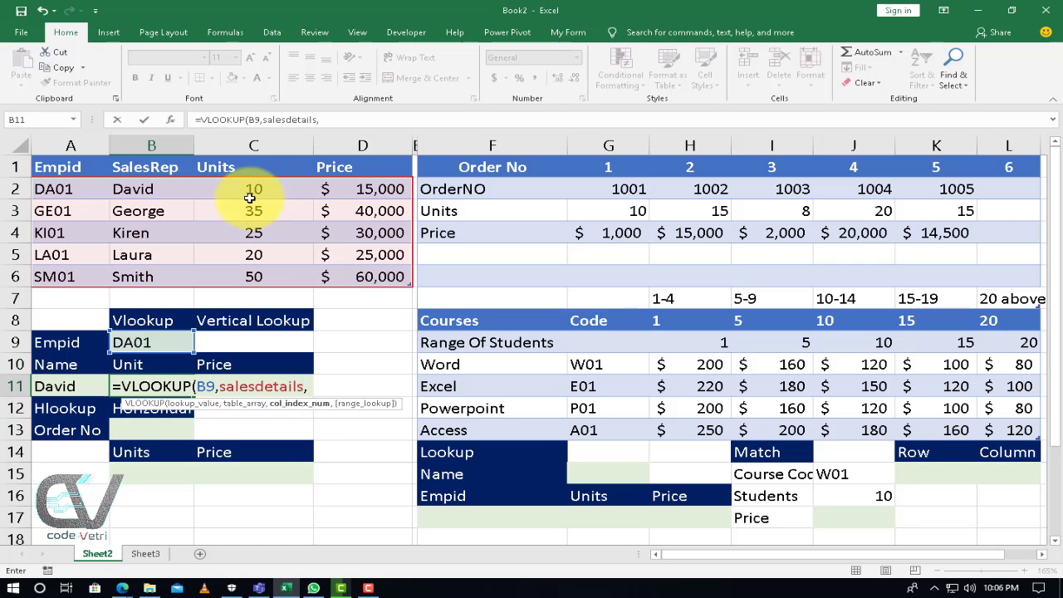
{"action": "type", "text": "3,"}
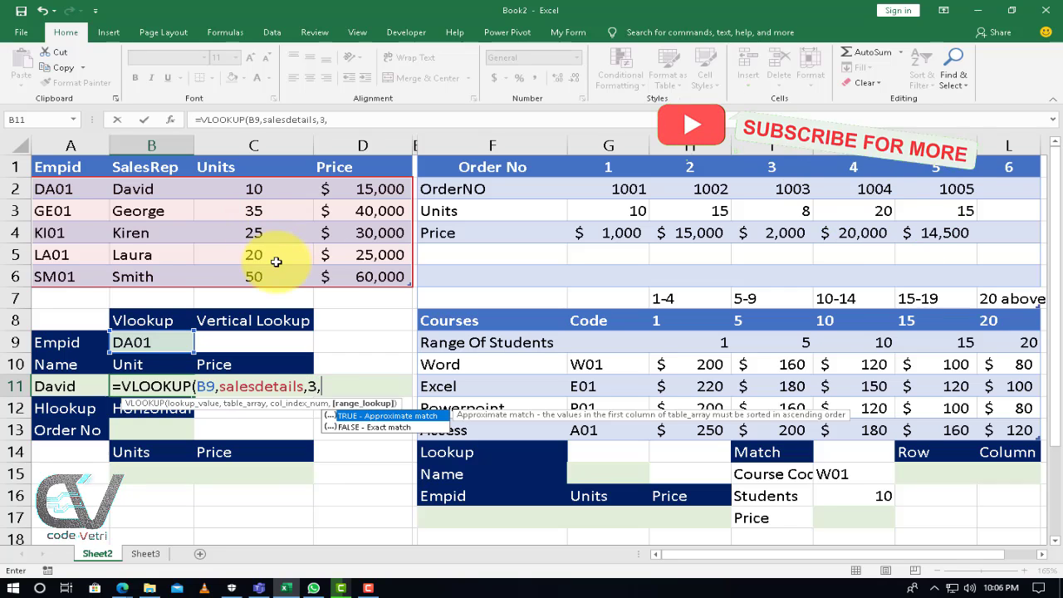
{"action": "type", "text": "TRUE"}
{"action": "key", "text": "BackSpace"}
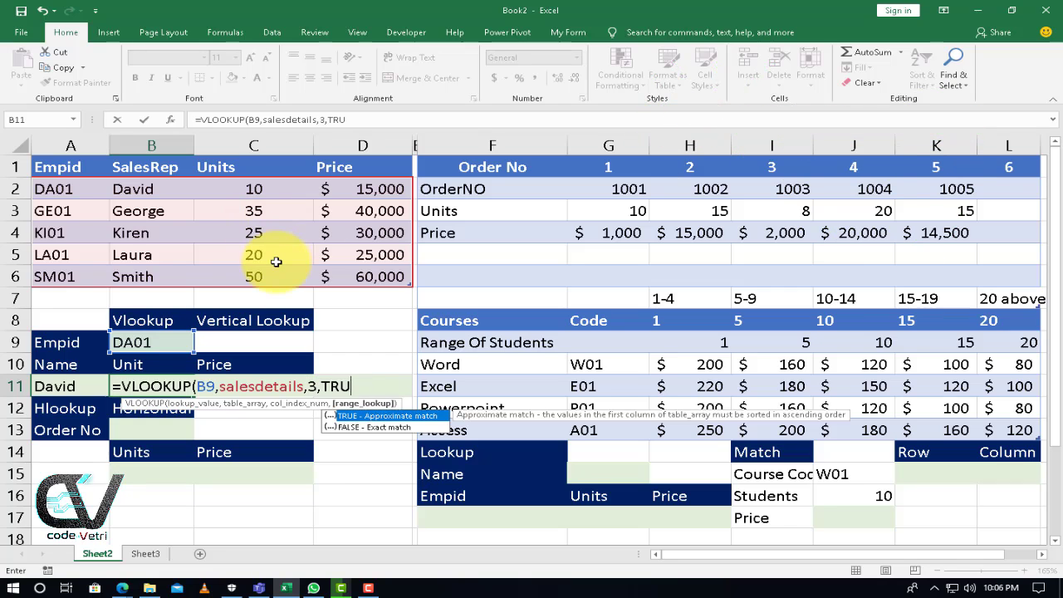
{"action": "key", "text": "Down"}
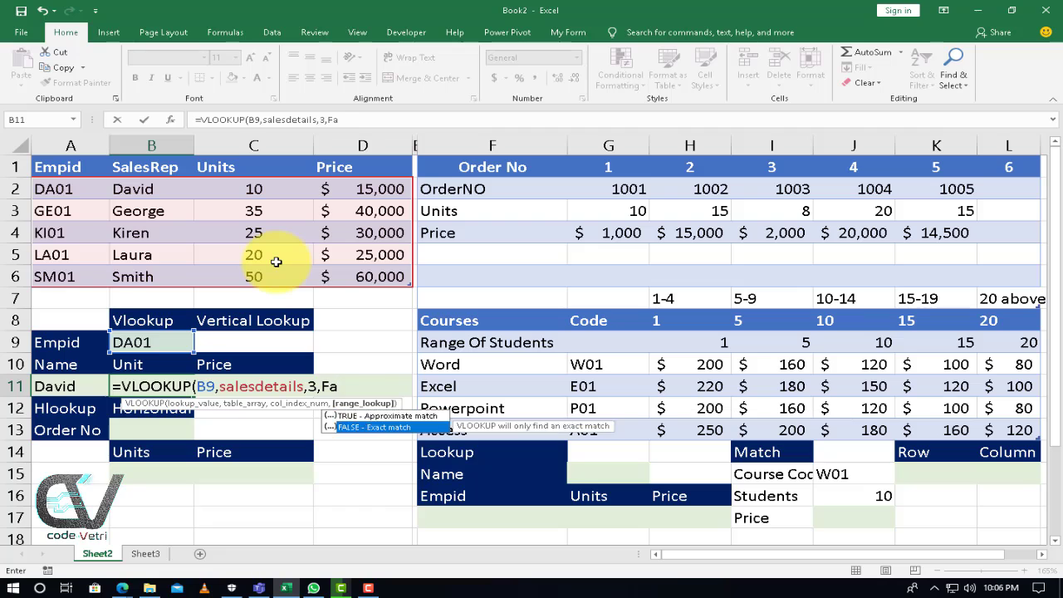
{"action": "key", "text": "Tab"}
{"action": "type", "text": ")"}
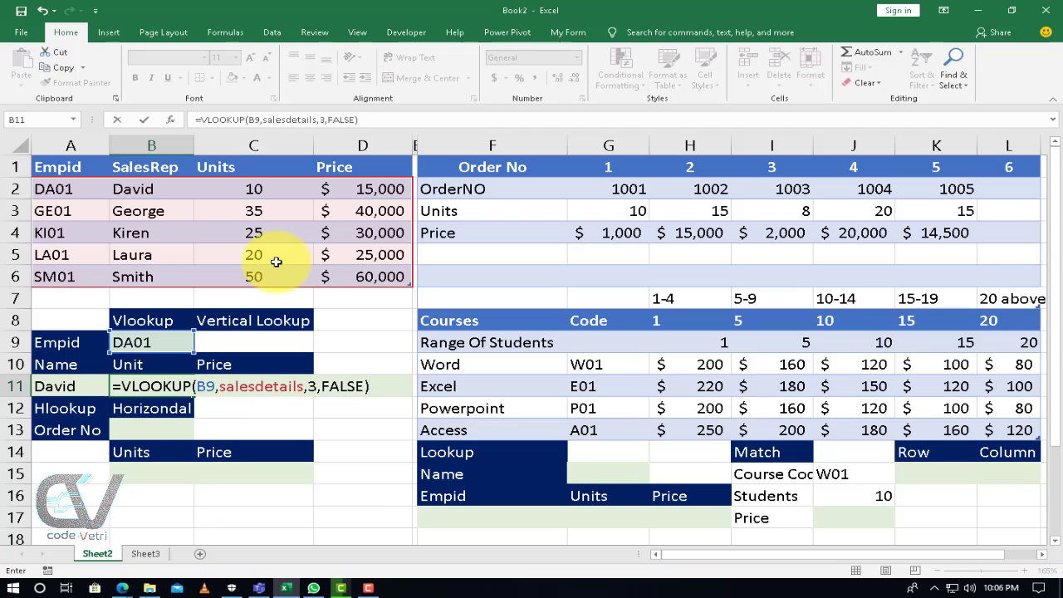
{"action": "key", "text": "Return"}
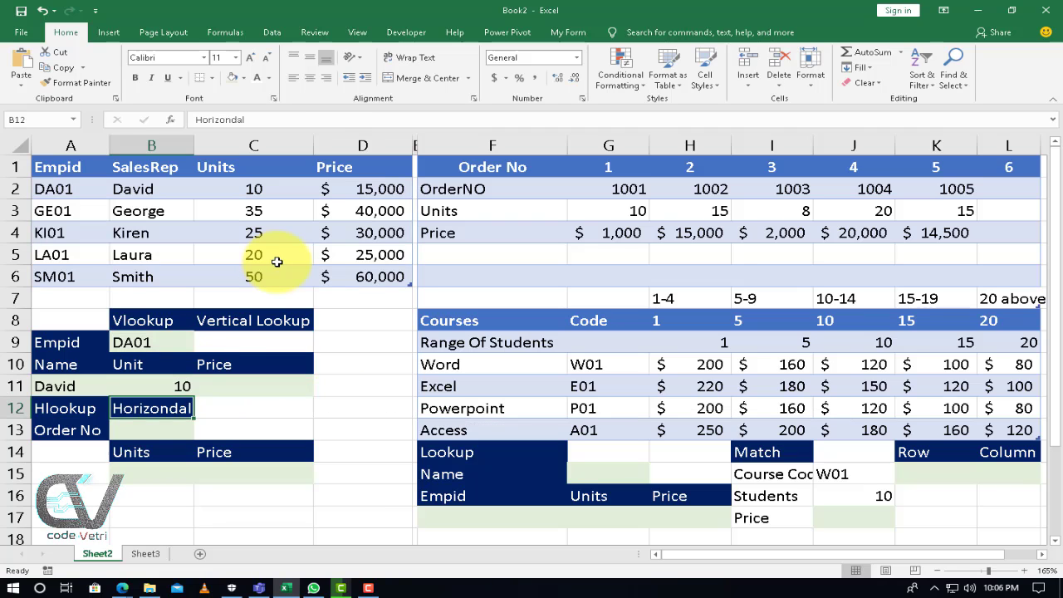
Start a VLOOKUP formula in the Price output cell C11 with B9 as the lookup value
{"action": "left_click", "coordinate": [255, 387]}
{"action": "type", "text": "="}
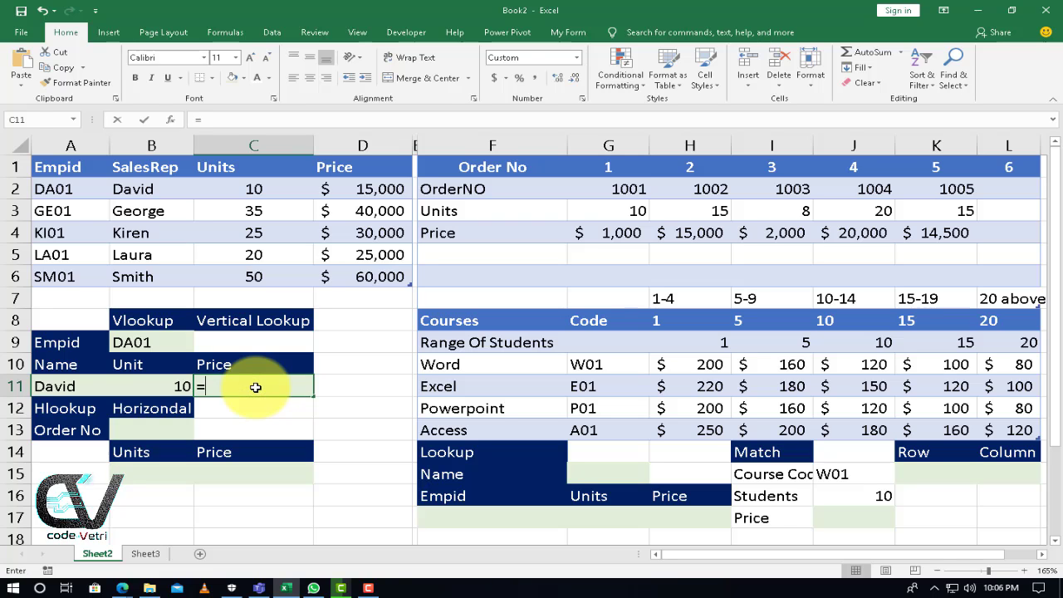
{"action": "type", "text": "vl"}
{"action": "key", "text": "Tab"}
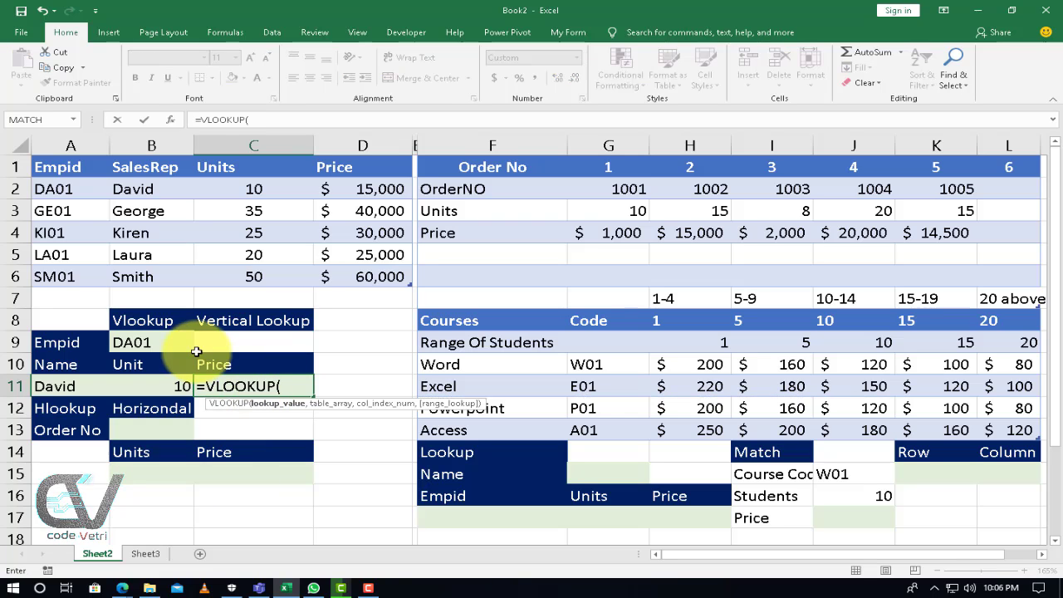
{"action": "left_click", "coordinate": [149, 340]}
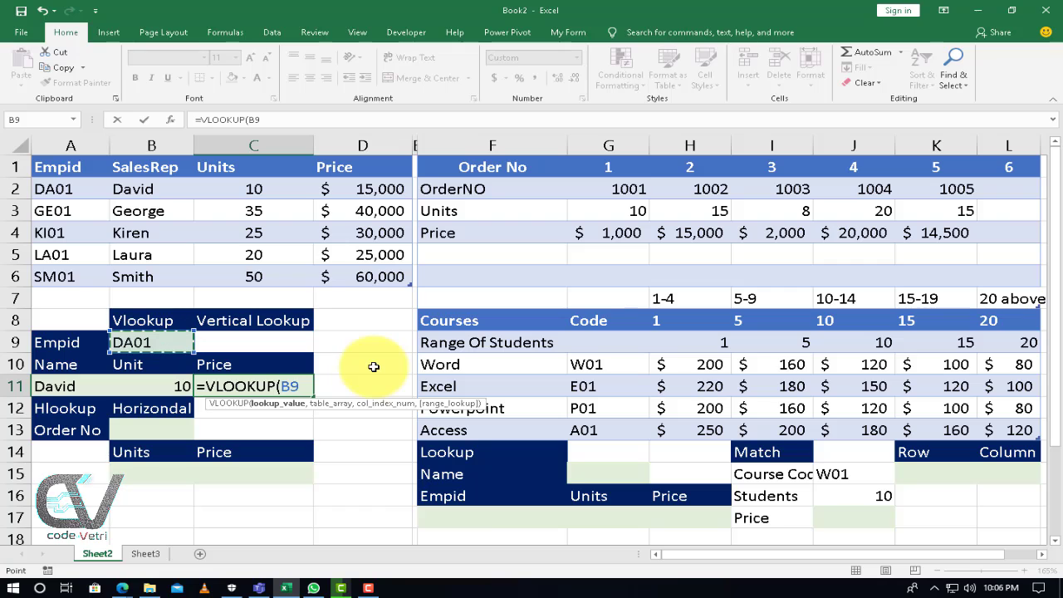
Complete the C11 VLOOKUP with salesdetails as the table array, column index 4 and FALSE for an exact match
{"action": "type", "text": ",sae"}
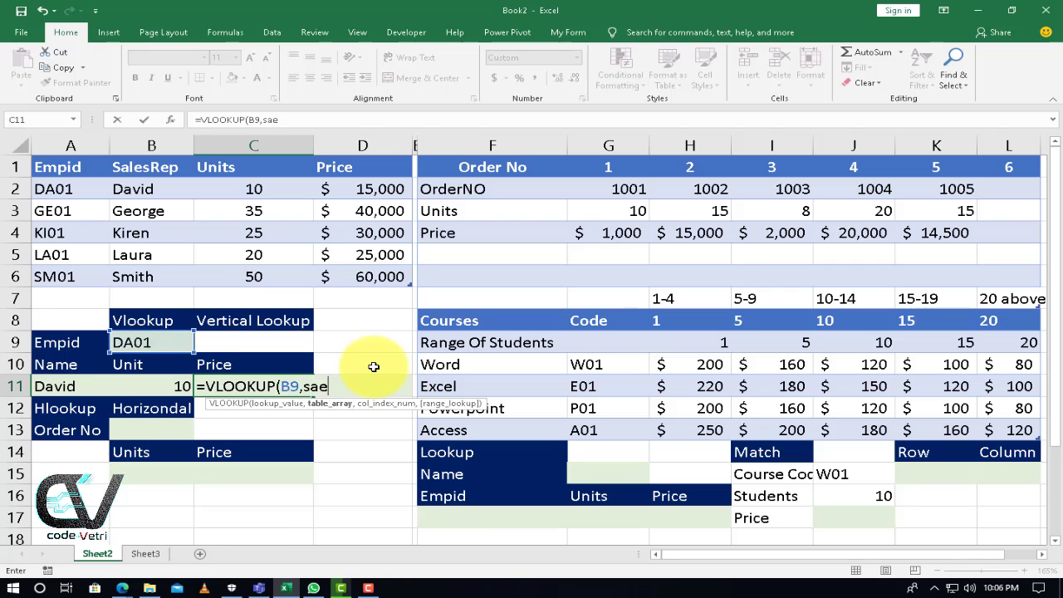
{"action": "key", "text": "Tab"}
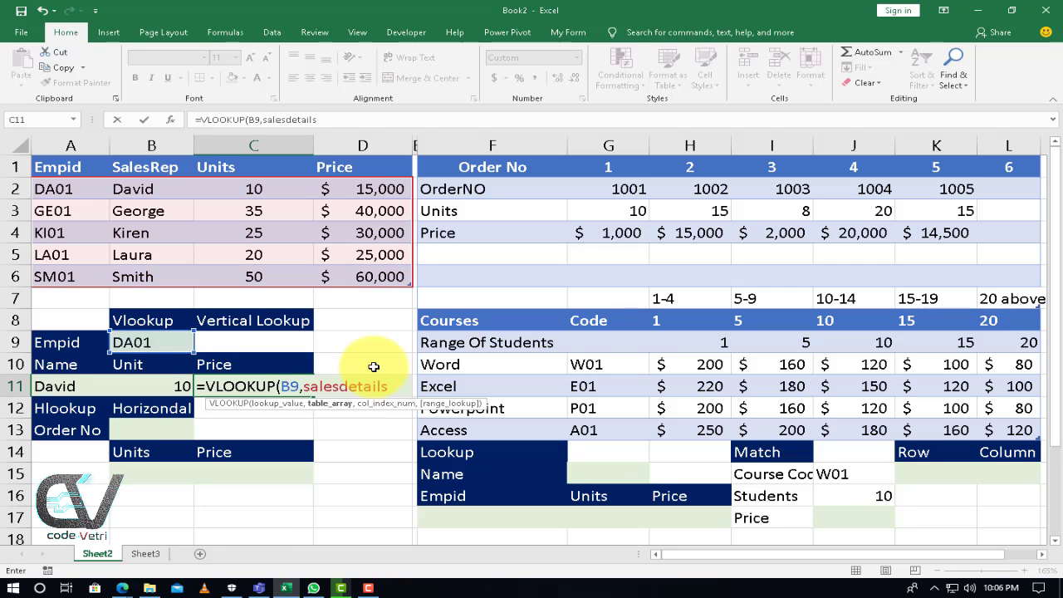
{"action": "type", "text": ","}
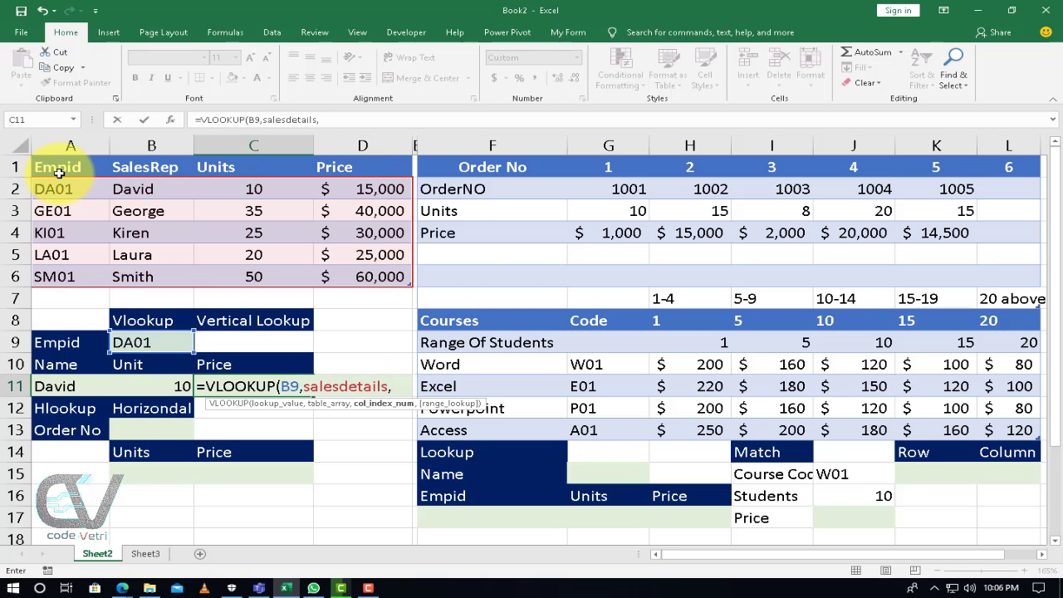
{"action": "type", "text": "4"}
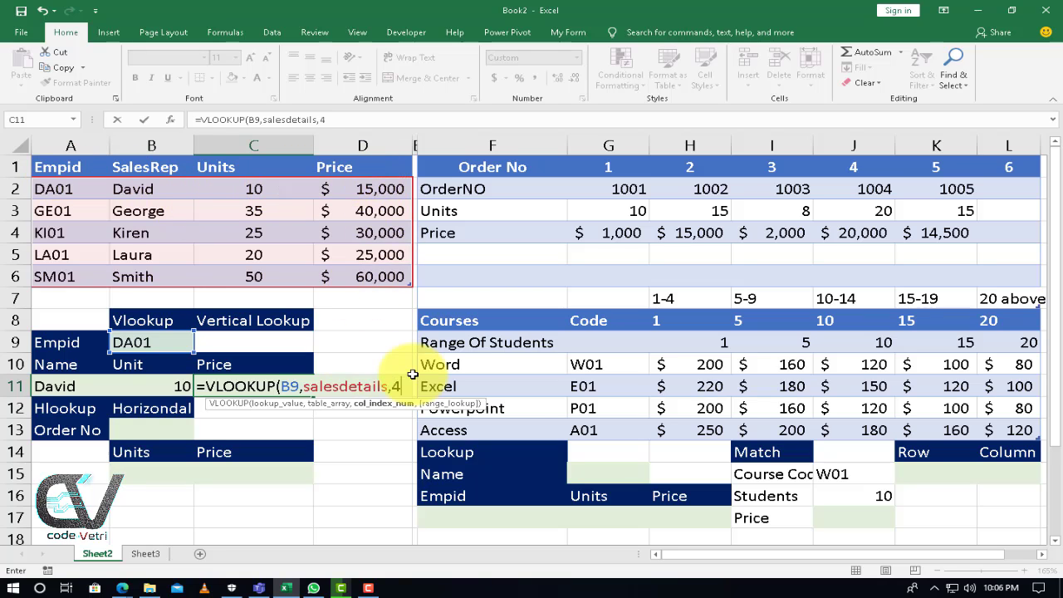
{"action": "type", "text": ","}
{"action": "key", "text": "Down"}
{"action": "key", "text": "Tab"}
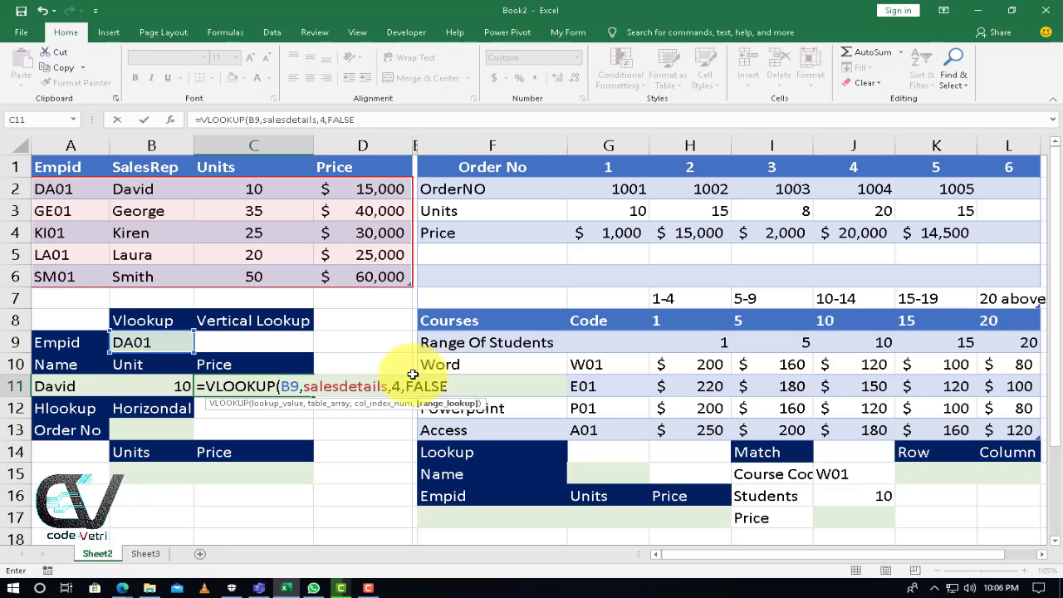
{"action": "type", "text": ")"}
{"action": "key", "text": "Return"}
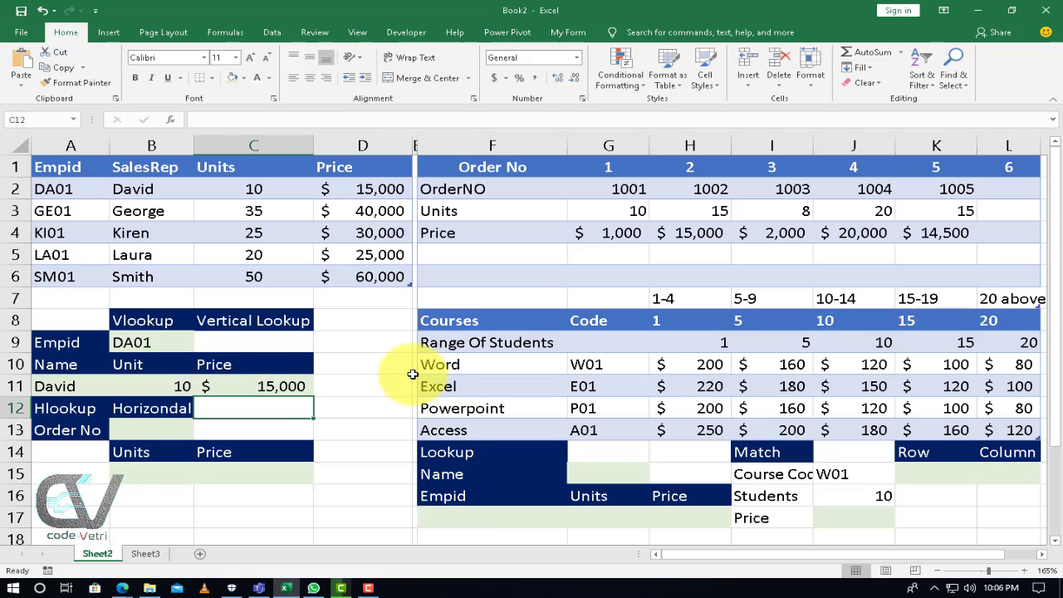
Review the Empid input in B9 and the VLOOKUP formulas in output cells A11, B11 and C11
{"action": "left_click", "coordinate": [145, 343]}
{"action": "left_click", "coordinate": [67, 386]}
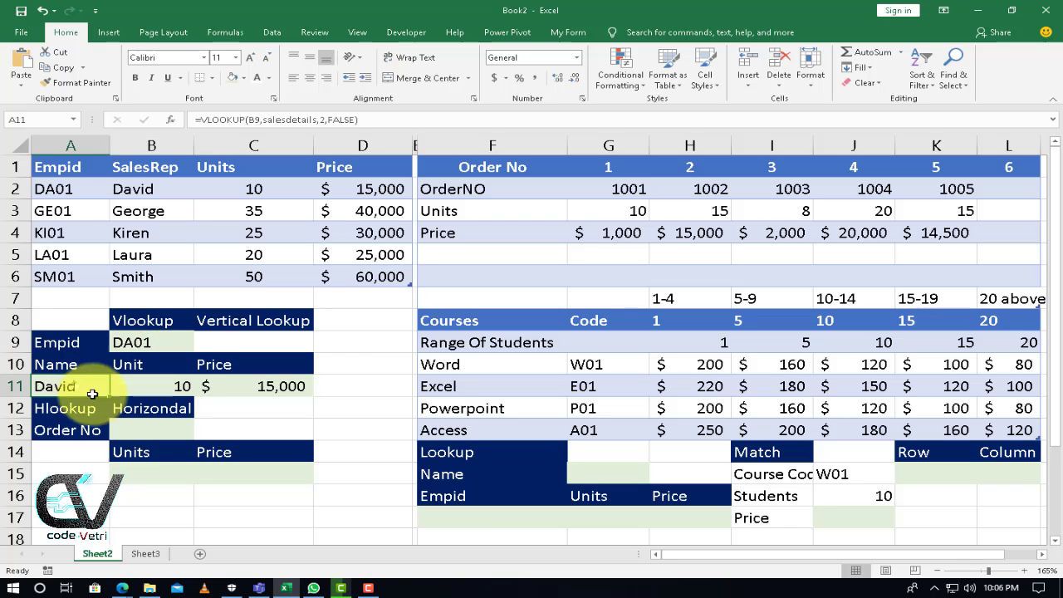
{"action": "left_click", "coordinate": [181, 390]}
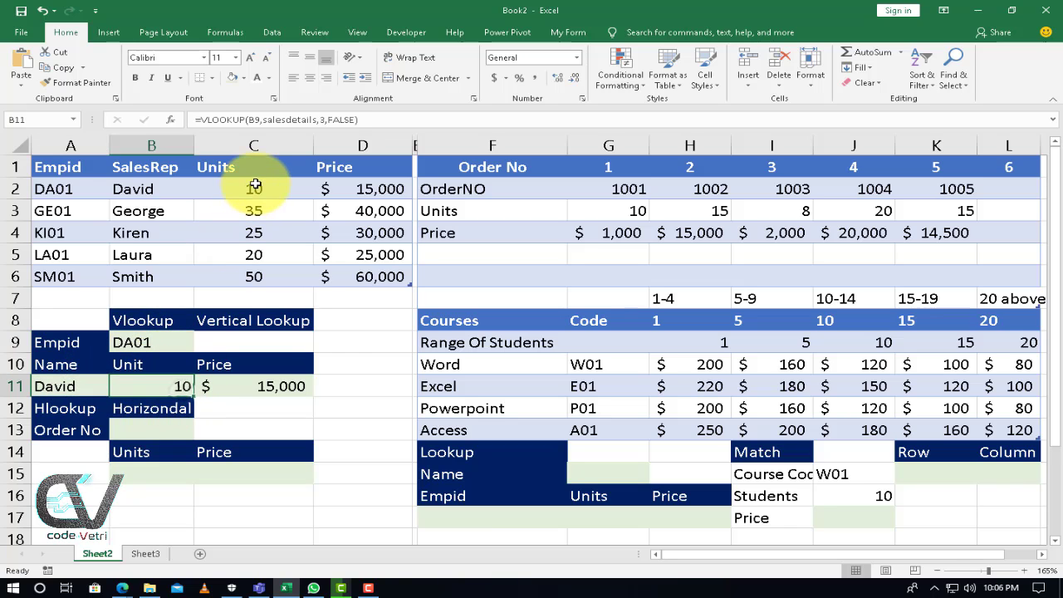
{"action": "left_click", "coordinate": [284, 394]}
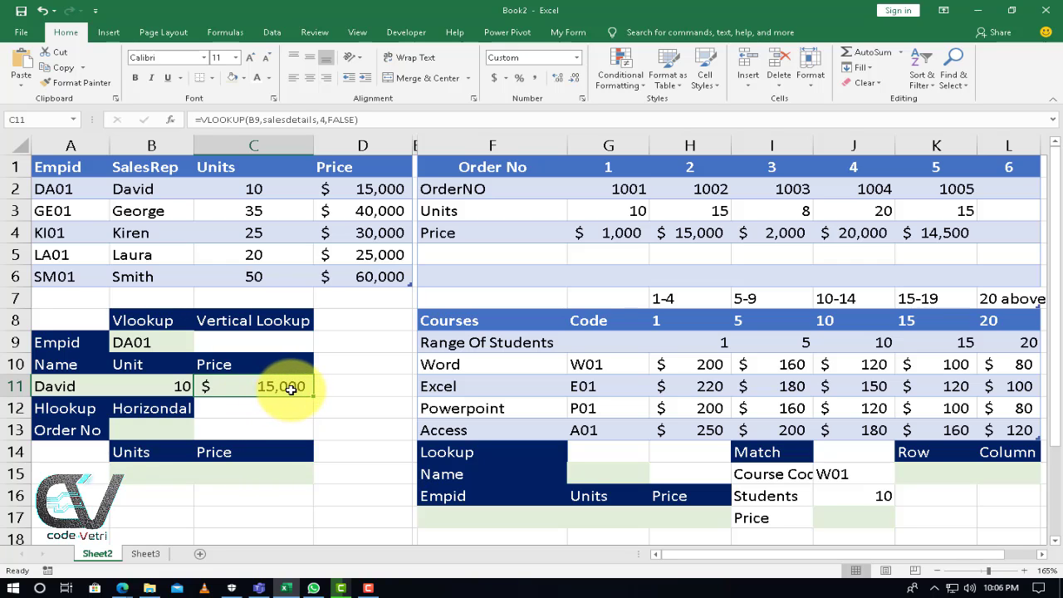
Try a different employee ID in the Empid input cell B9
{"action": "left_click", "coordinate": [147, 347]}
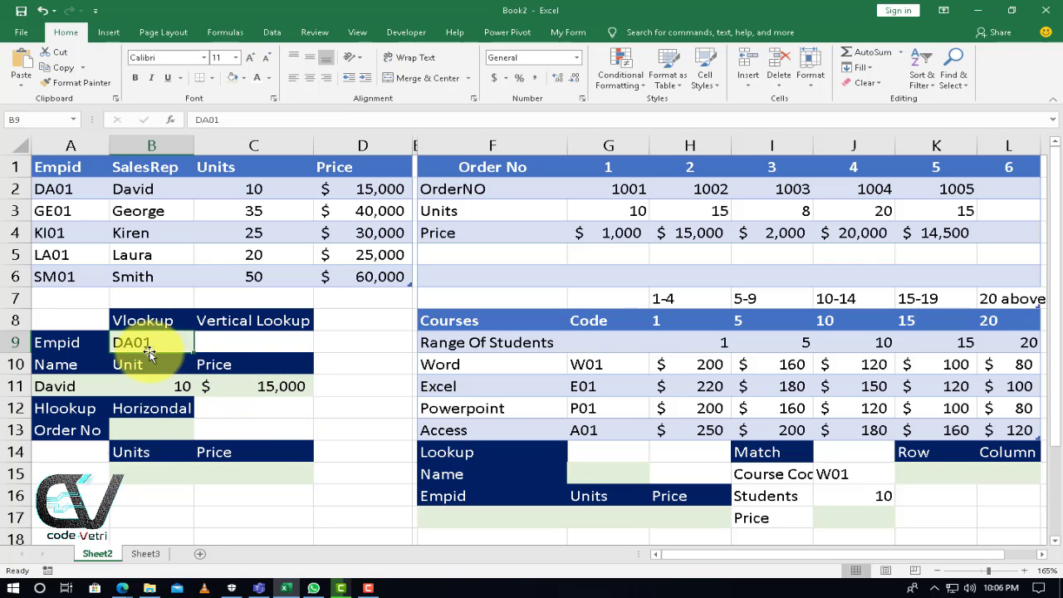
{"action": "type", "text": "gr"}
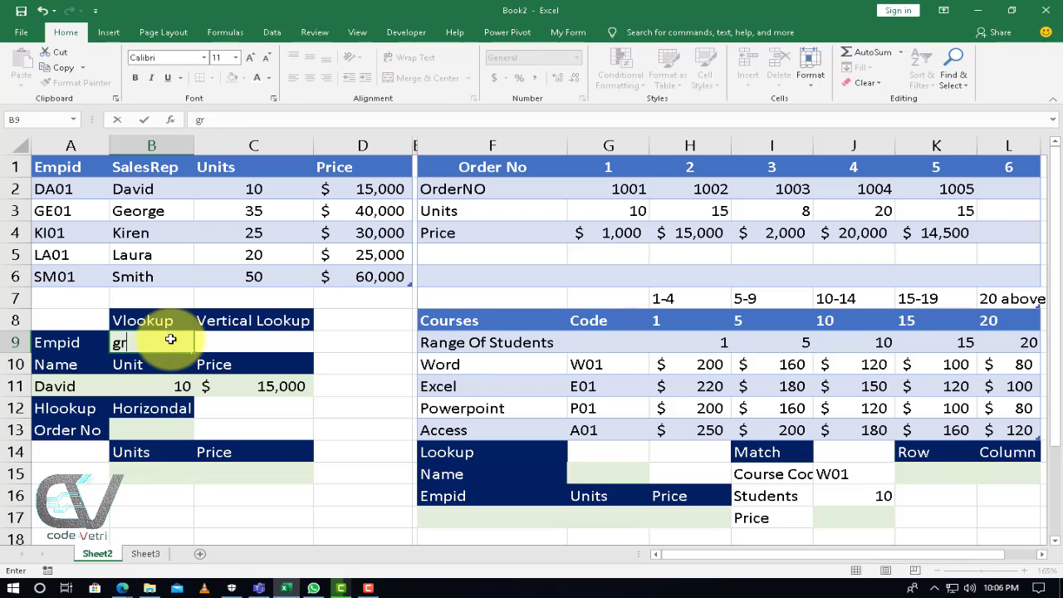
{"action": "type", "text": "01"}
{"action": "key", "text": "Return"}
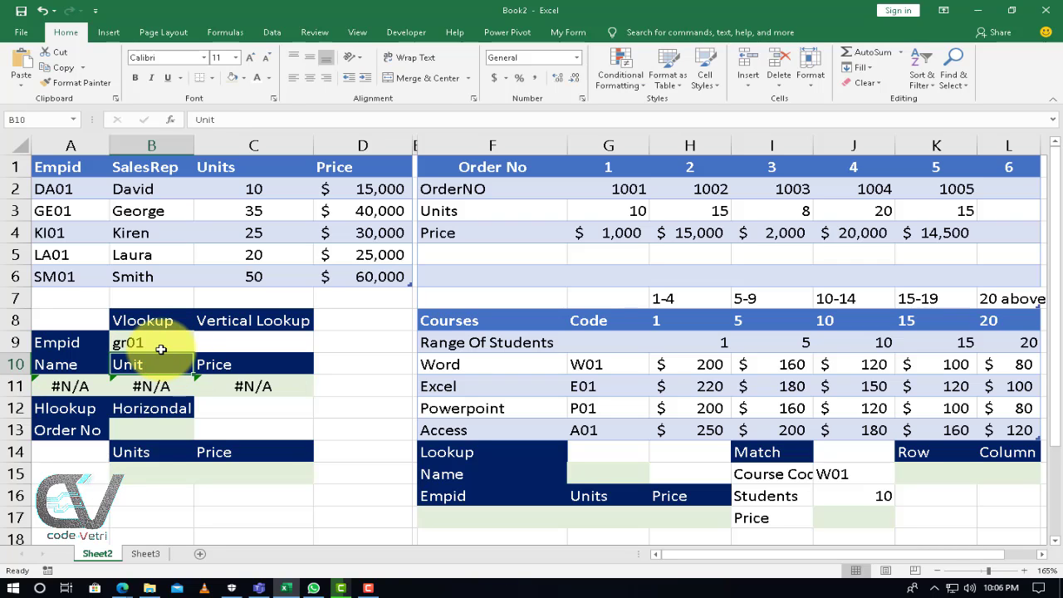
Set the Empid input cell B9 to the employee ID of the sales table's second record
{"action": "left_click", "coordinate": [142, 343]}
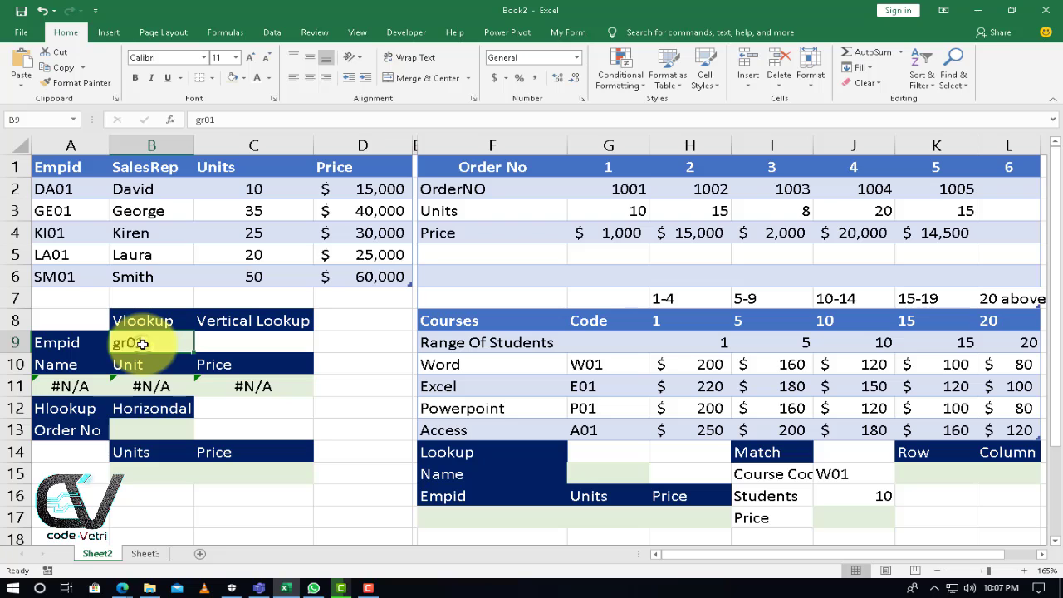
{"action": "type", "text": "ge"}
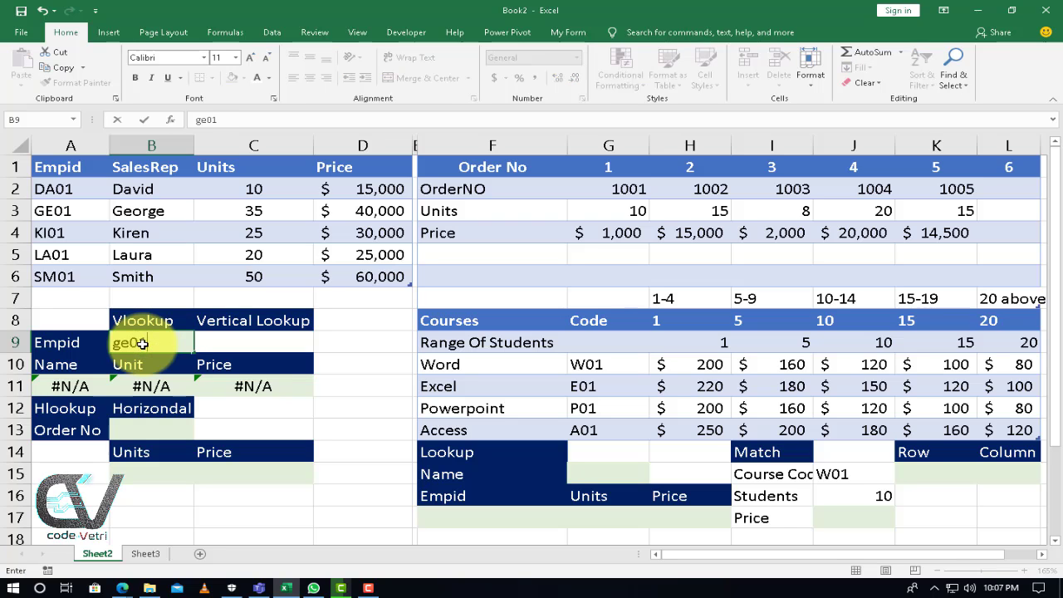
{"action": "type", "text": "01"}
{"action": "key", "text": "Return"}
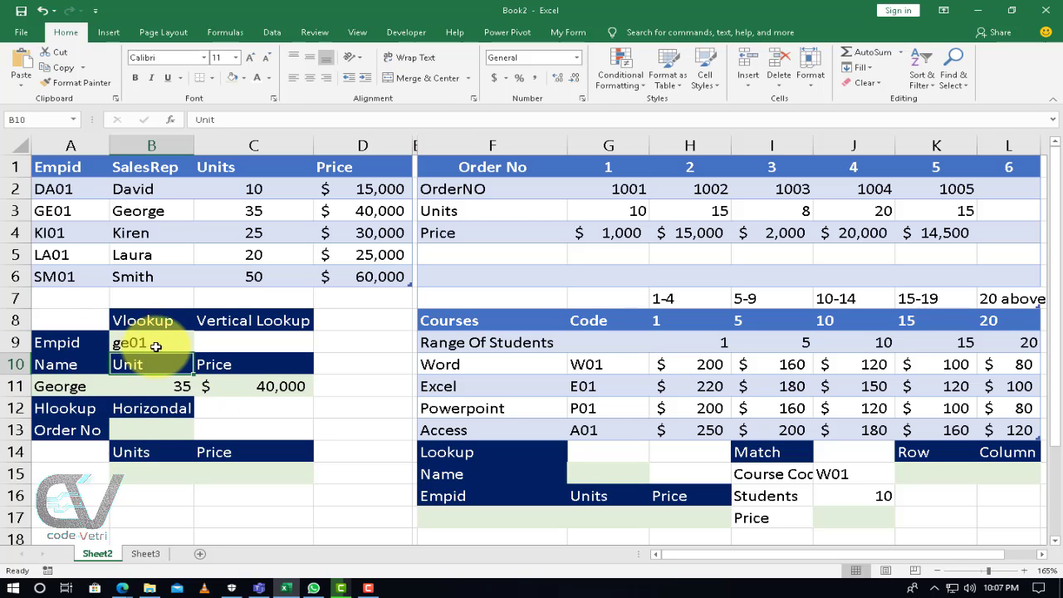
Compare the Vlookup unit and price outputs in row 11 with the sales table's second record
{"action": "left_click", "coordinate": [151, 213]}
{"action": "left_click", "coordinate": [162, 387]}
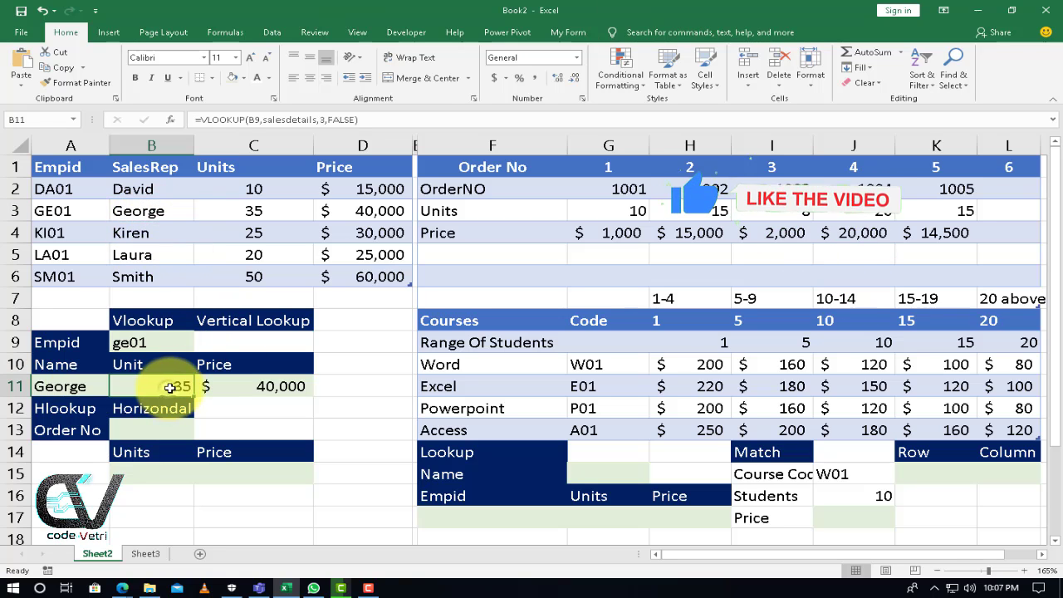
{"action": "left_click", "coordinate": [378, 211]}
{"action": "left_click", "coordinate": [262, 387]}
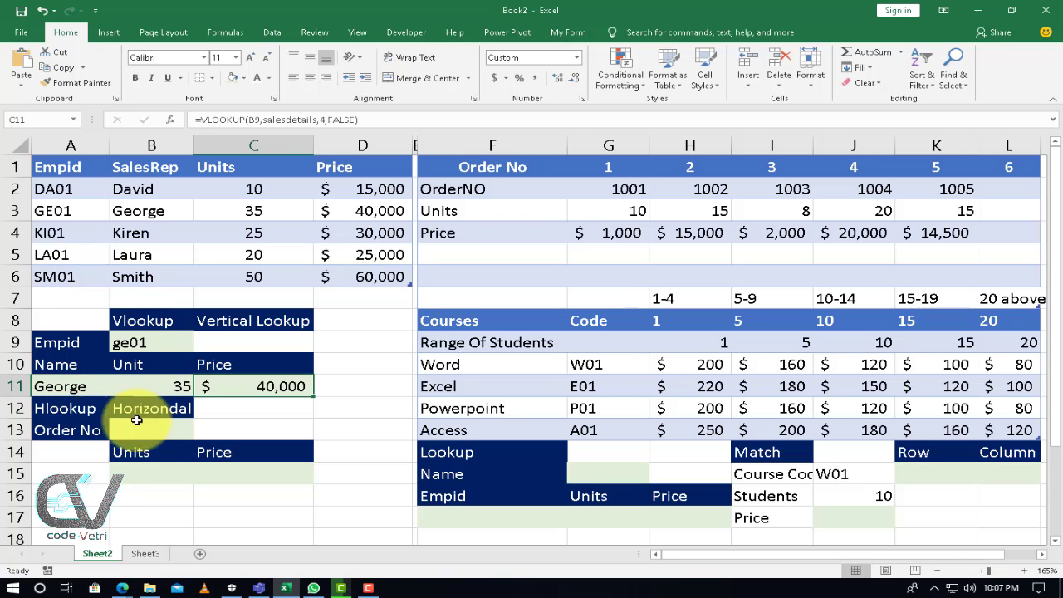
Examine the horizontal order table's OrderNO and Units rows and the Hlookup Order No input cell B13
{"action": "left_click_drag", "start_coordinate": [619, 190], "coordinate": [935, 189]}
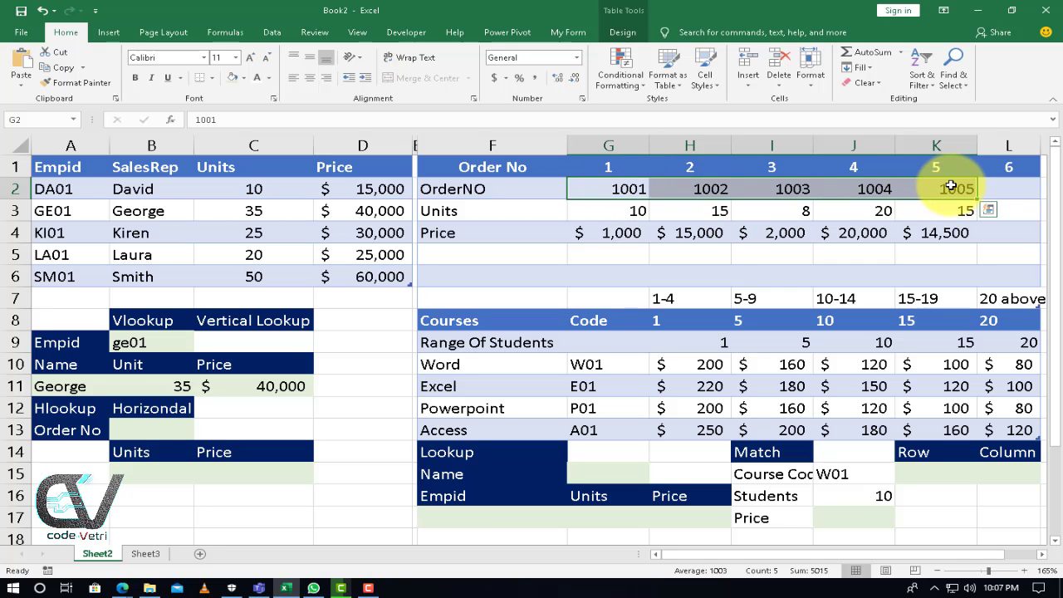
{"action": "left_click", "coordinate": [148, 430]}
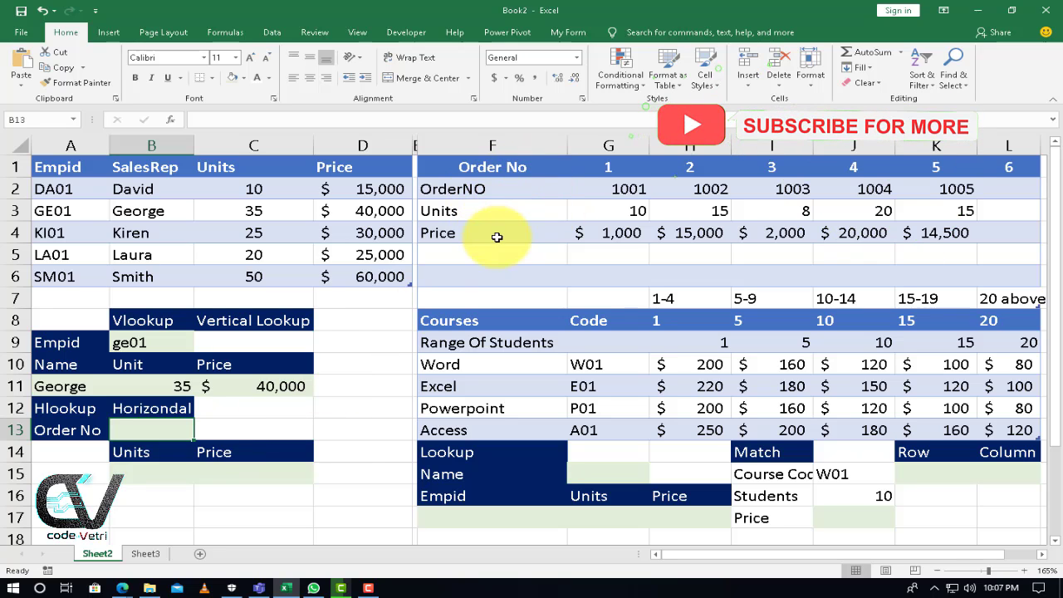
{"action": "left_click_drag", "start_coordinate": [618, 188], "coordinate": [966, 188]}
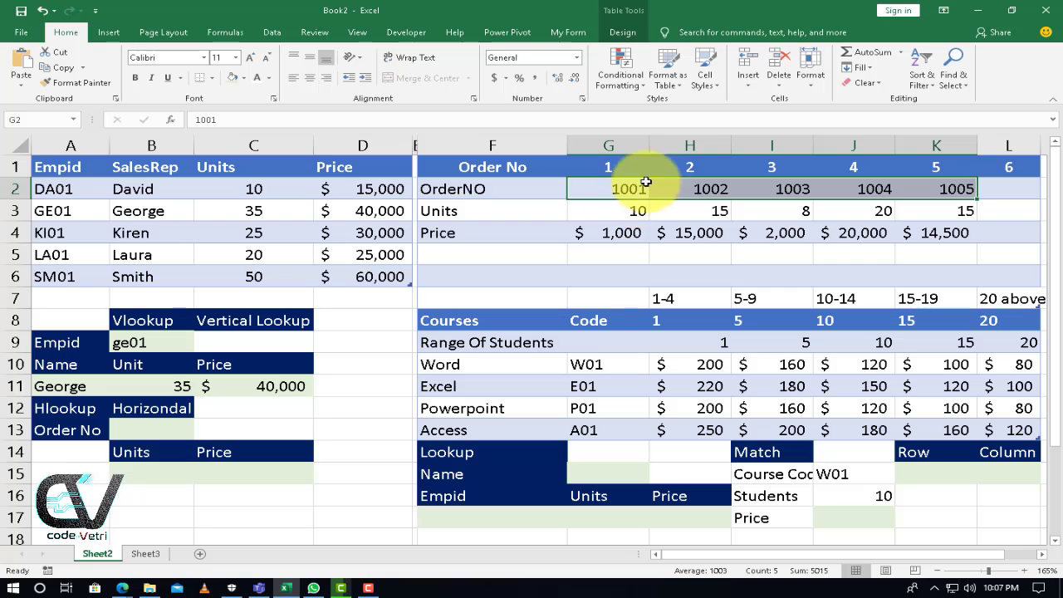
{"action": "left_click", "coordinate": [629, 210]}
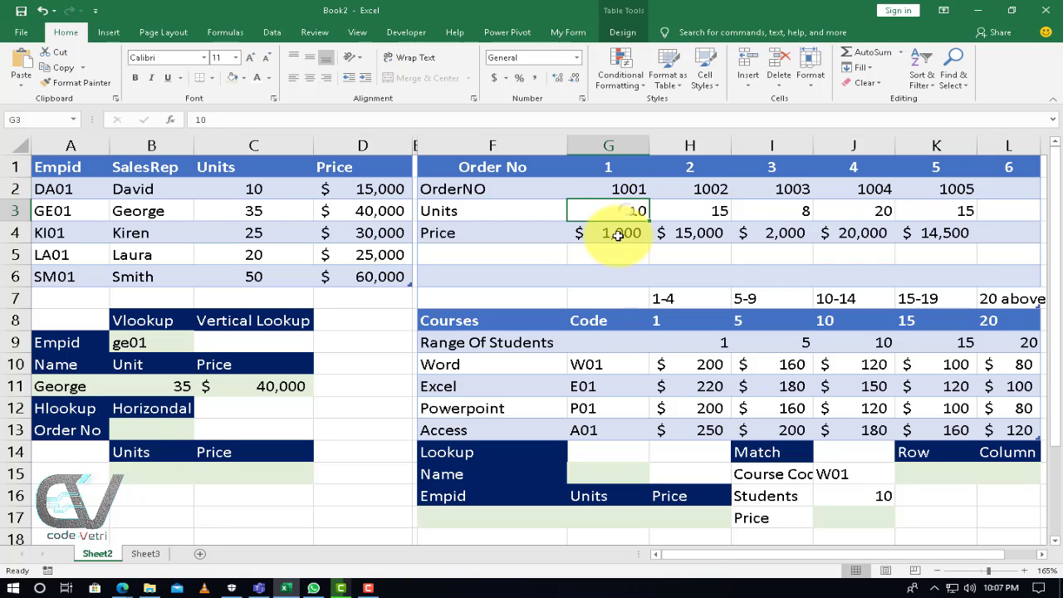
Enter the order table's first order number in cell B13 and locate that order's Units and Price values in column G
{"action": "left_click", "coordinate": [618, 235]}
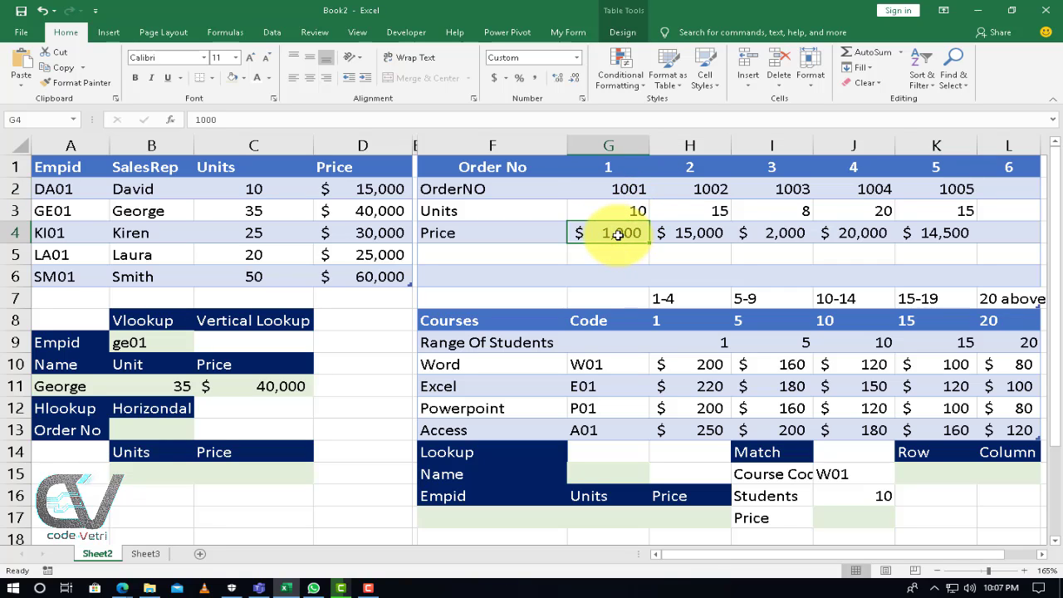
{"action": "left_click", "coordinate": [153, 431]}
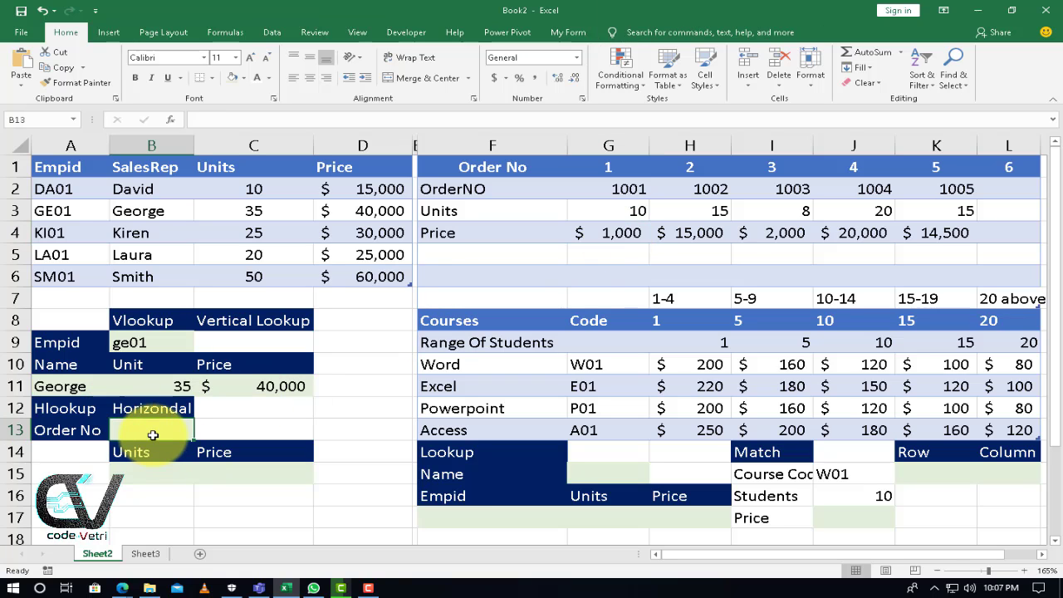
{"action": "type", "text": "1001"}
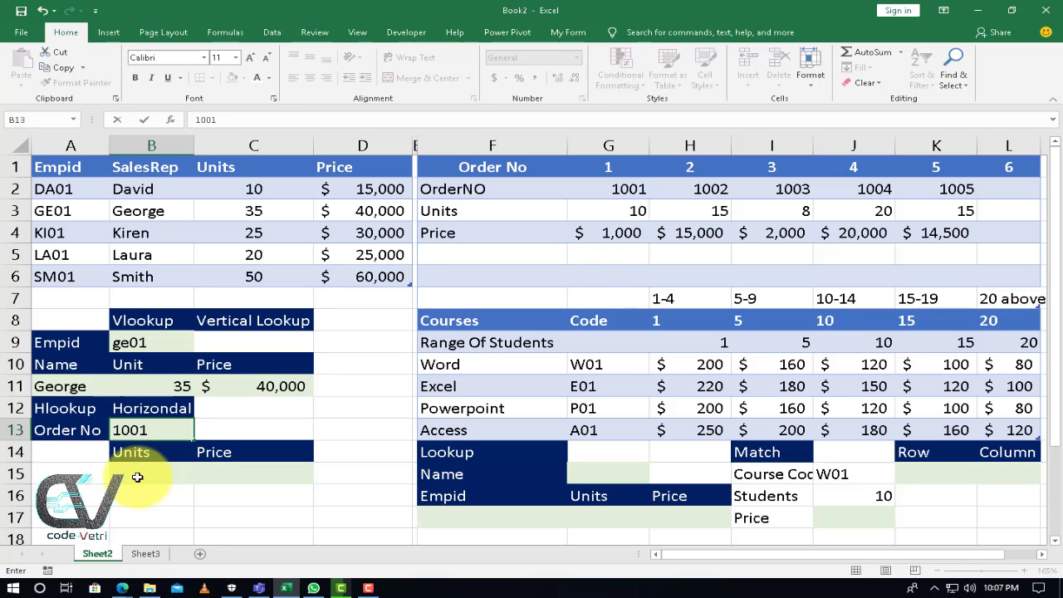
{"action": "left_click", "coordinate": [174, 474]}
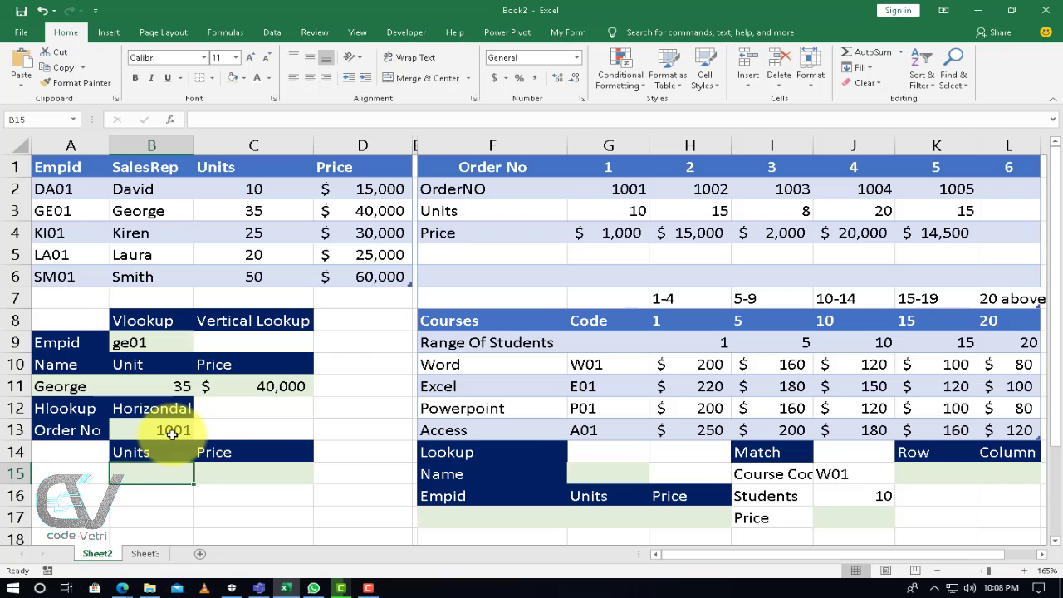
{"action": "left_click", "coordinate": [603, 212]}
{"action": "left_click", "coordinate": [619, 232]}
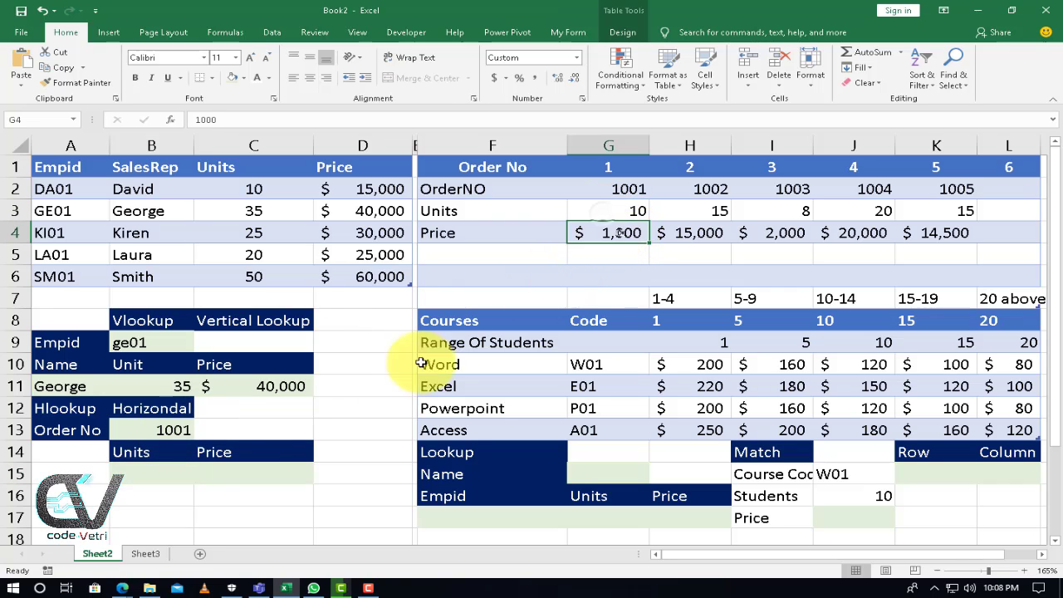
{"action": "left_click", "coordinate": [145, 474]}
{"action": "left_click", "coordinate": [240, 473]}
Enter the formula =HLOOKUP(B13,orderdetails,2,FALSE) in the Hlookup Units output cell B15
{"action": "left_click", "coordinate": [146, 476]}
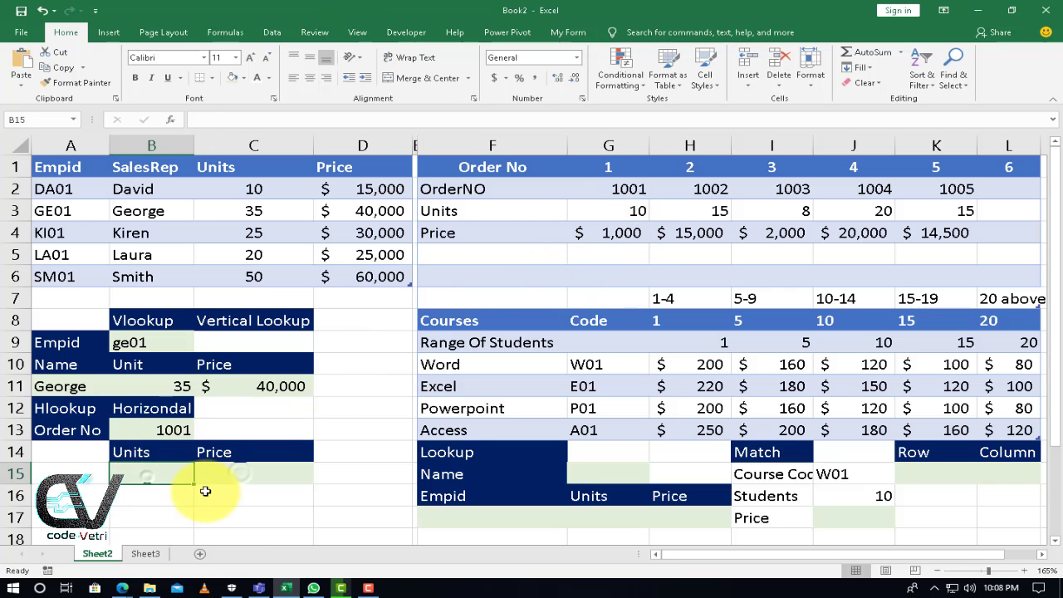
{"action": "type", "text": "=hl"}
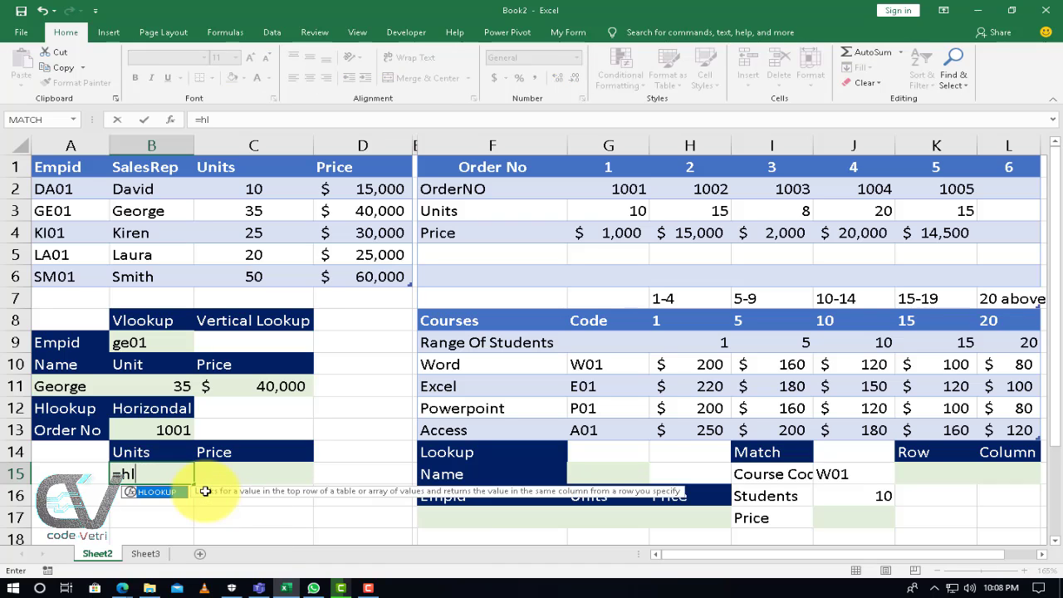
{"action": "key", "text": "Tab"}
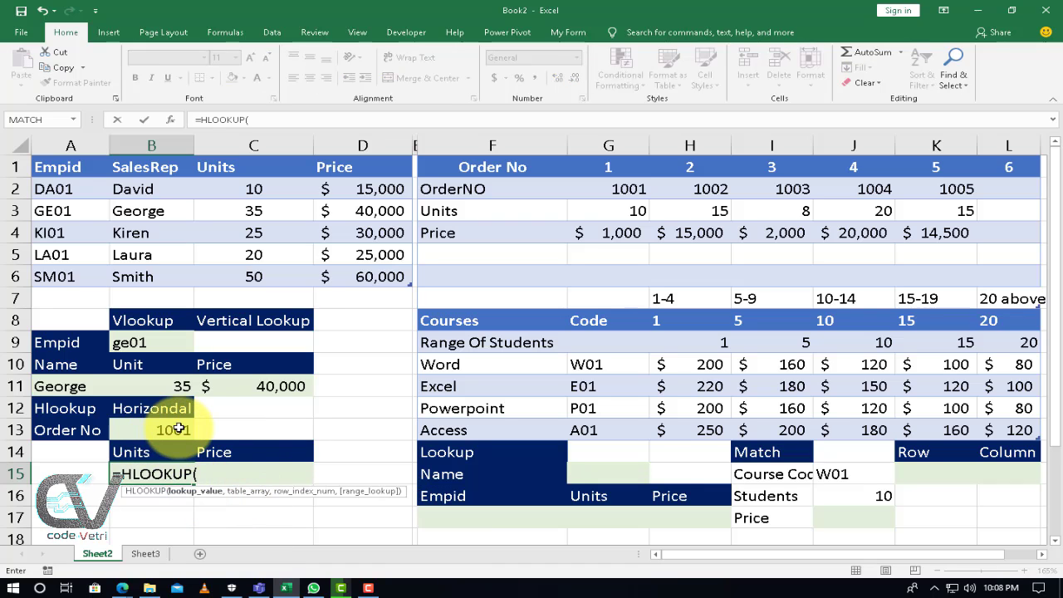
{"action": "type", "text": ","}
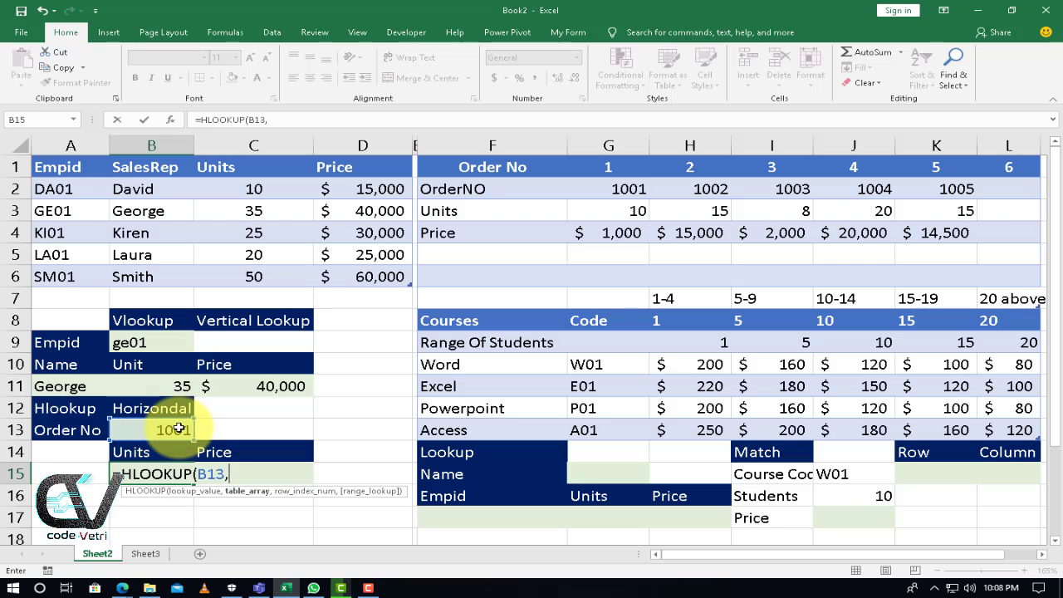
{"action": "type", "text": "orde"}
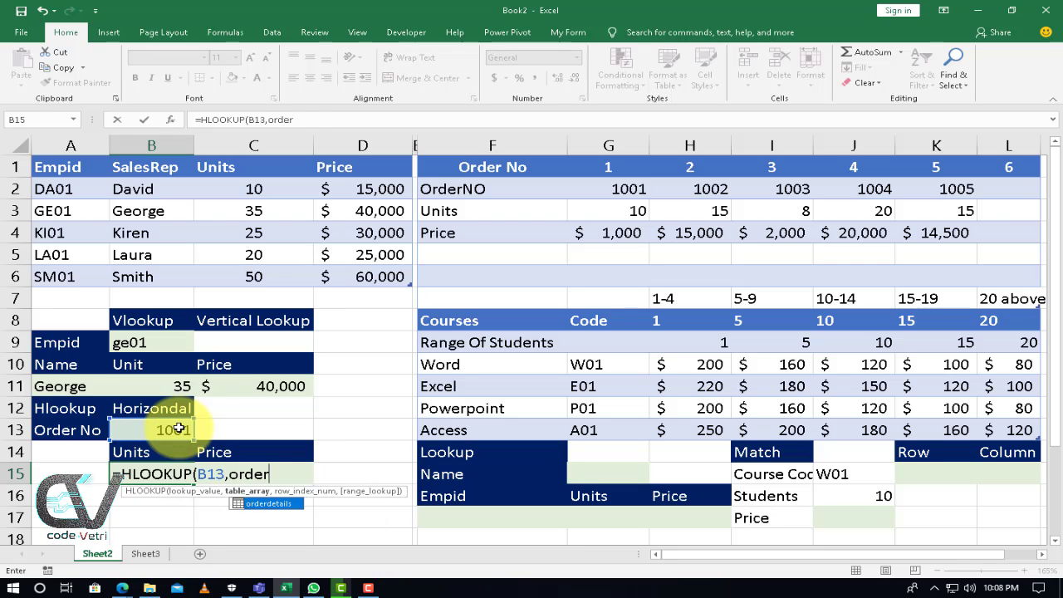
{"action": "type", "text": "r"}
{"action": "key", "text": "Tab"}
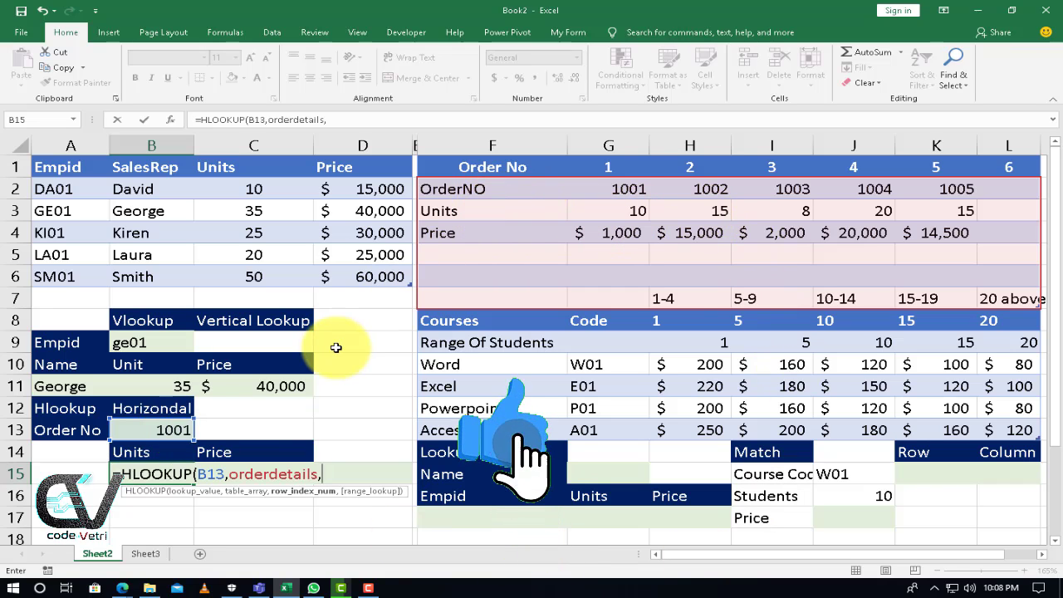
{"action": "type", "text": "2,"}
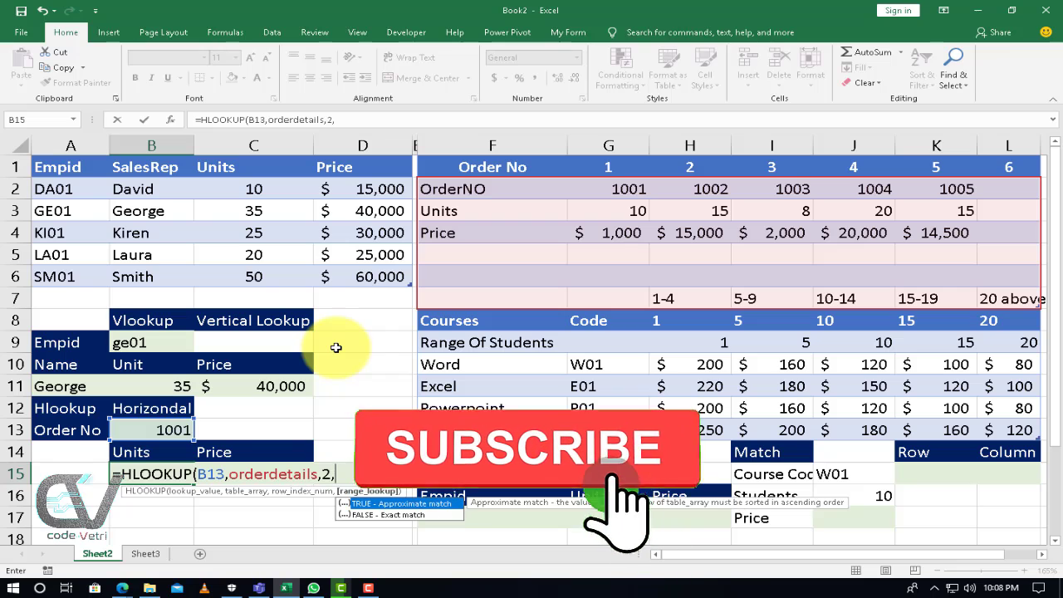
{"action": "key", "text": "Down"}
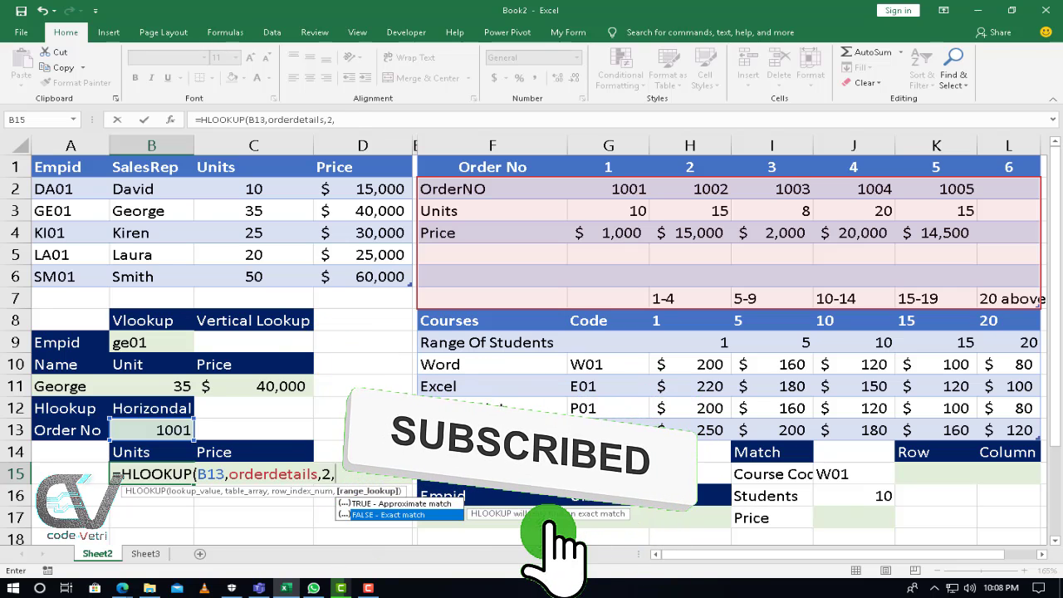
{"action": "key", "text": "Tab"}
{"action": "type", "text": ")"}
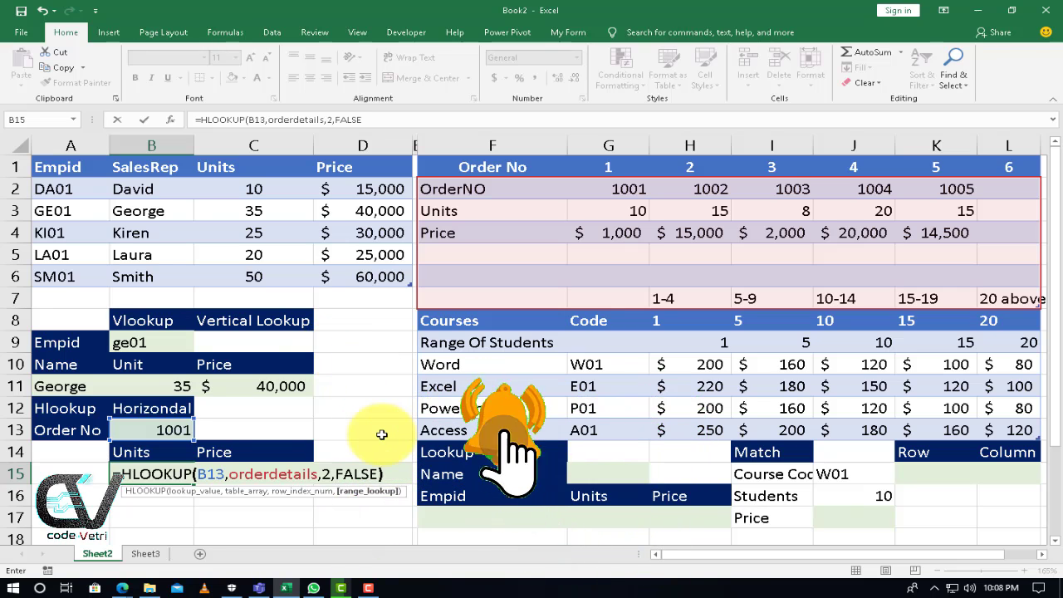
{"action": "key", "text": "Return"}
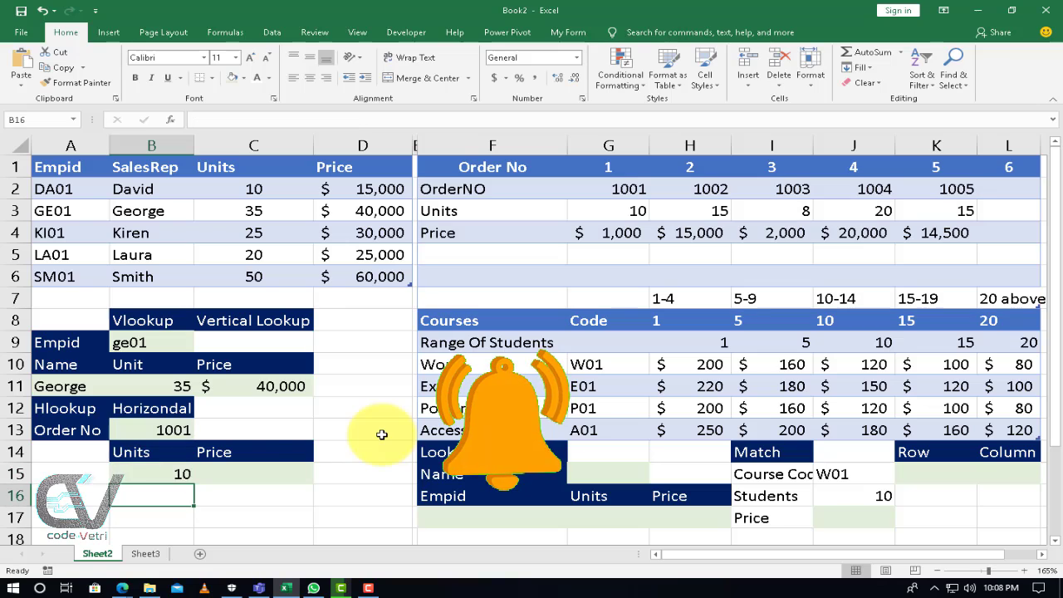
{"action": "left_click", "coordinate": [170, 473]}
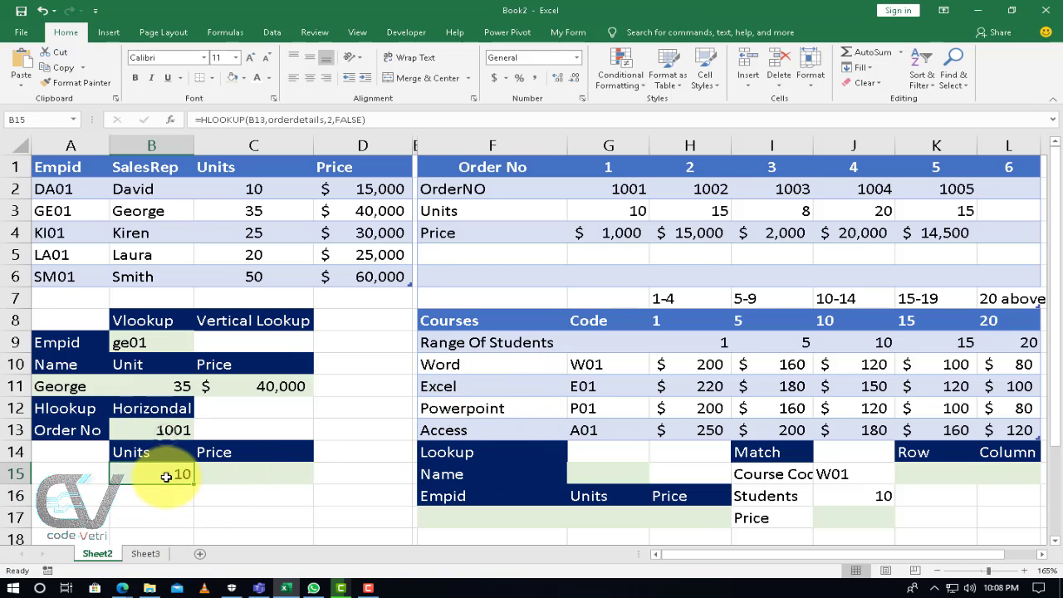
Enter the formula =HLOOKUP(B13,orderdetails,3,FALSE) in the Hlookup Price output cell C15
{"action": "left_click", "coordinate": [244, 470]}
{"action": "type", "text": "="}
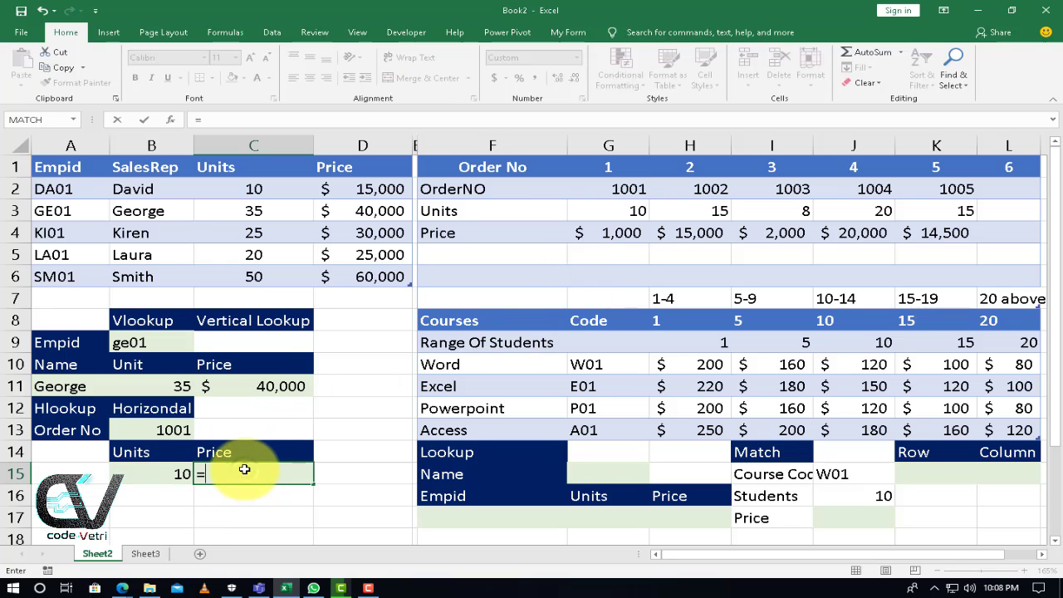
{"action": "type", "text": "hlookup("}
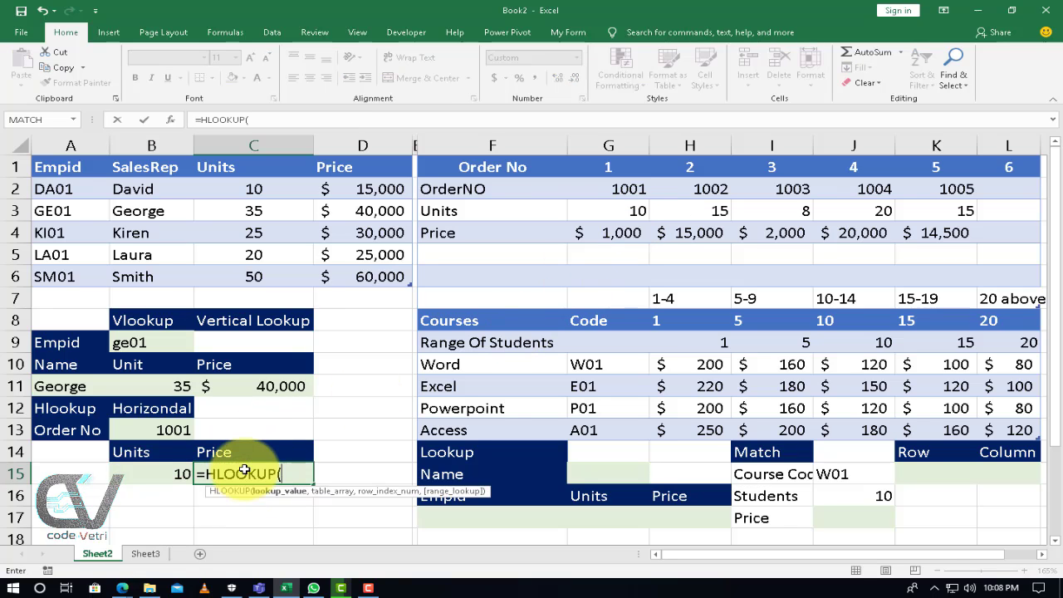
{"action": "left_click", "coordinate": [177, 433]}
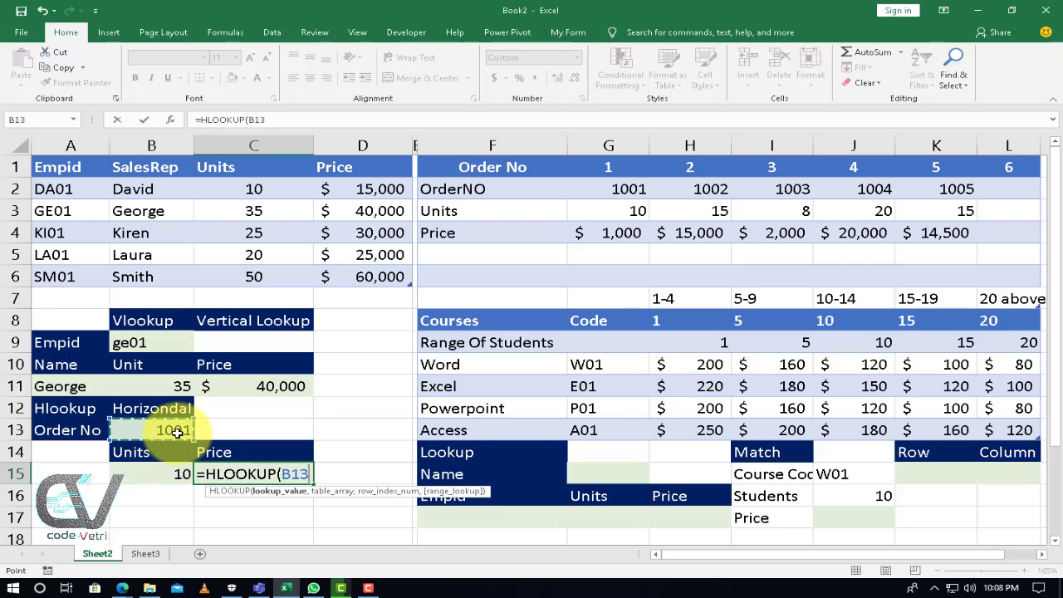
{"action": "type", "text": ","}
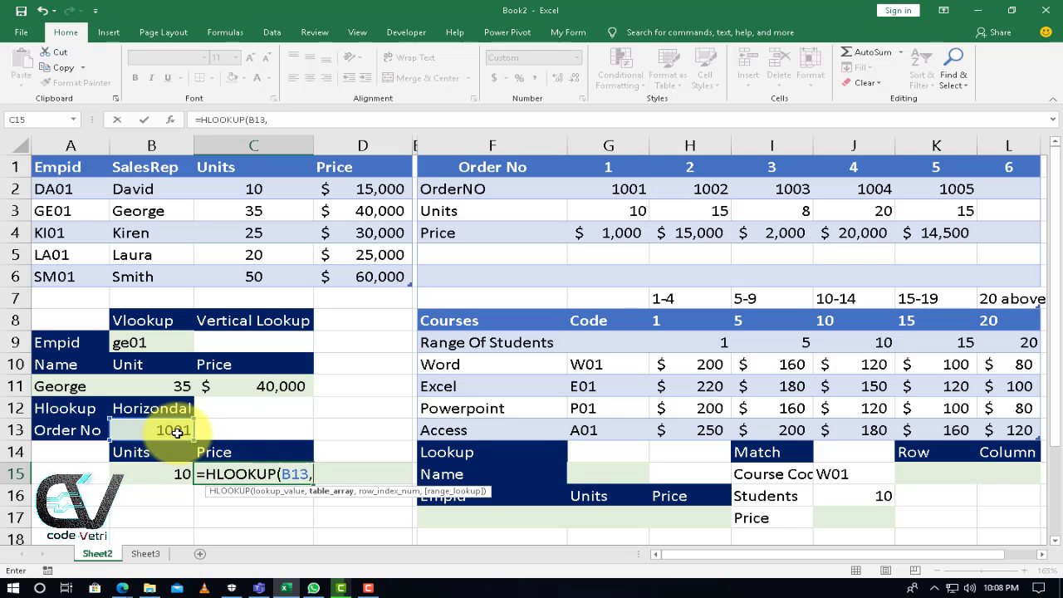
{"action": "type", "text": "orderdetails"}
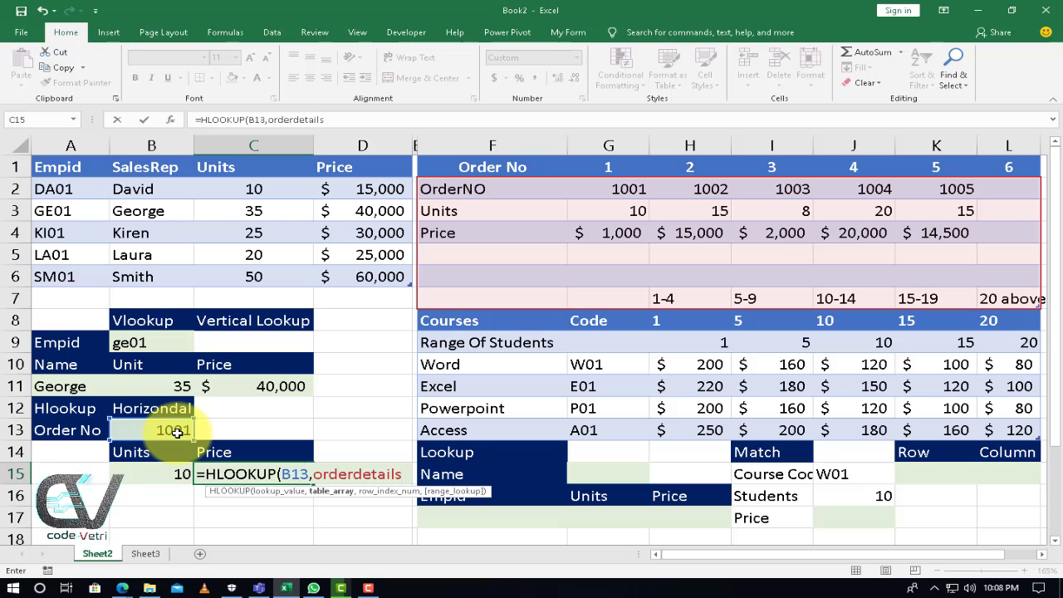
{"action": "type", "text": ","}
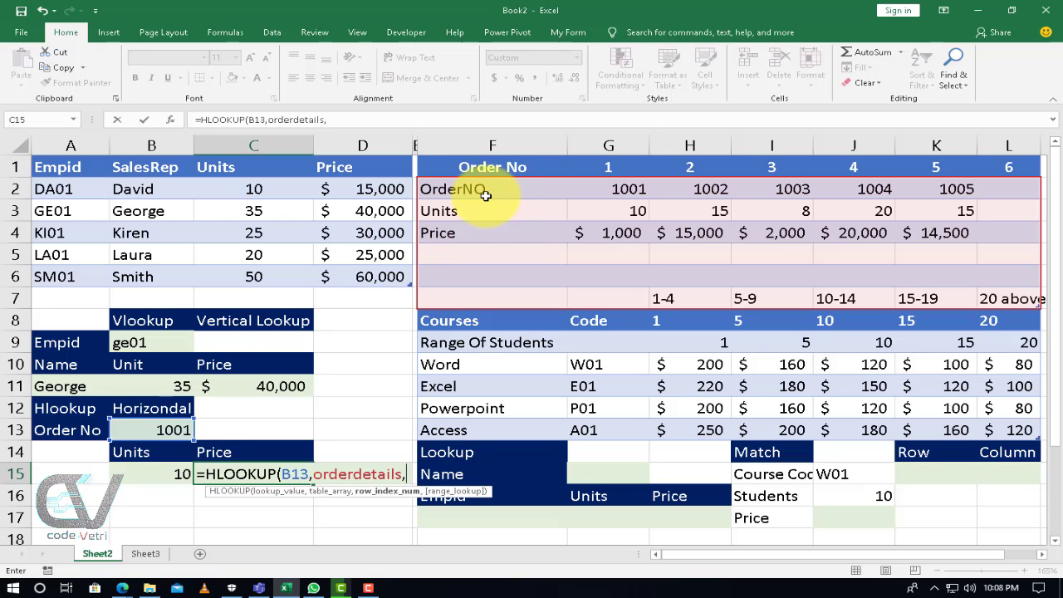
{"action": "type", "text": "3,"}
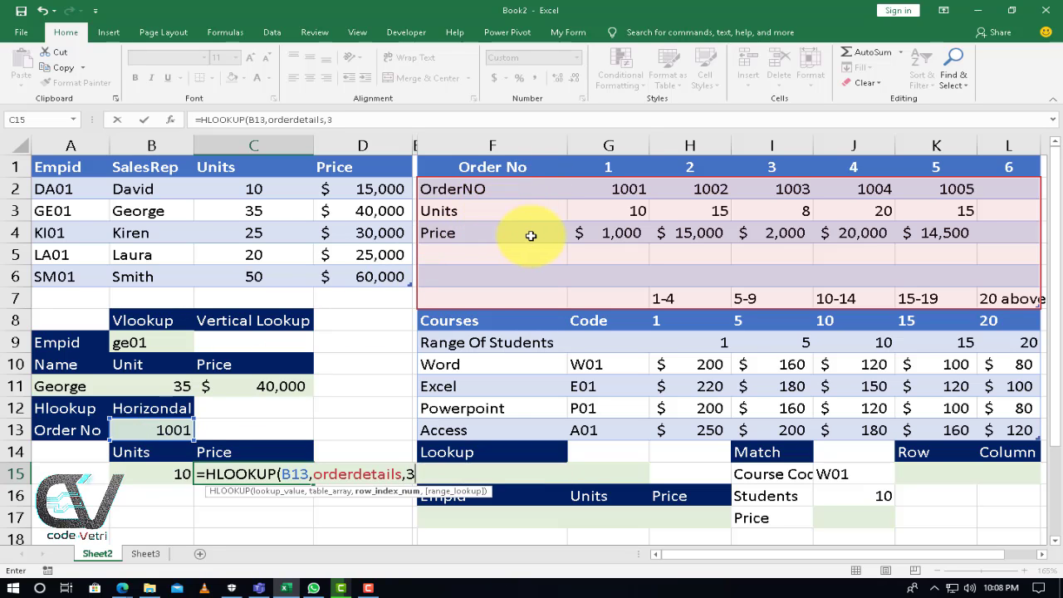
{"action": "key", "text": "Down"}
{"action": "key", "text": "Tab"}
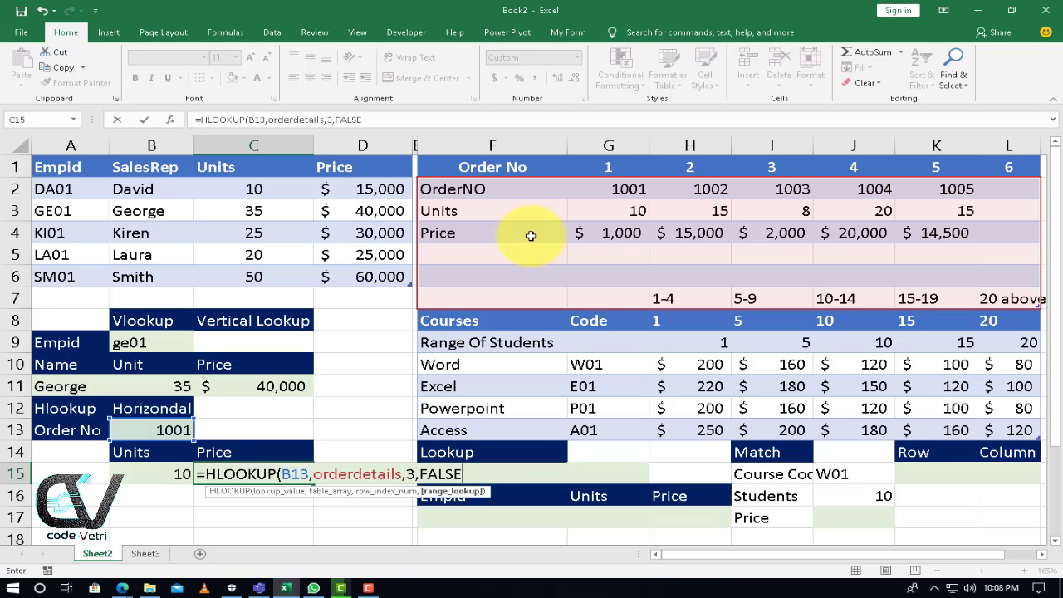
{"action": "key", "text": "Return"}
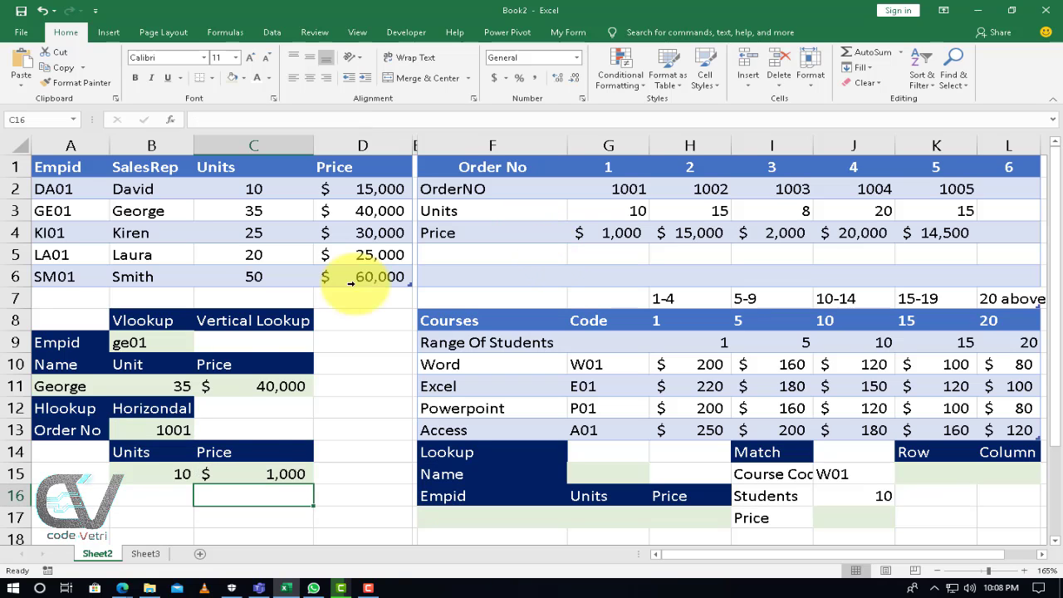
Set the Order No input cell B13 to the table's second order number and check the Units and Price outputs in row 15
{"action": "left_click", "coordinate": [181, 427]}
{"action": "left_click", "coordinate": [174, 473]}
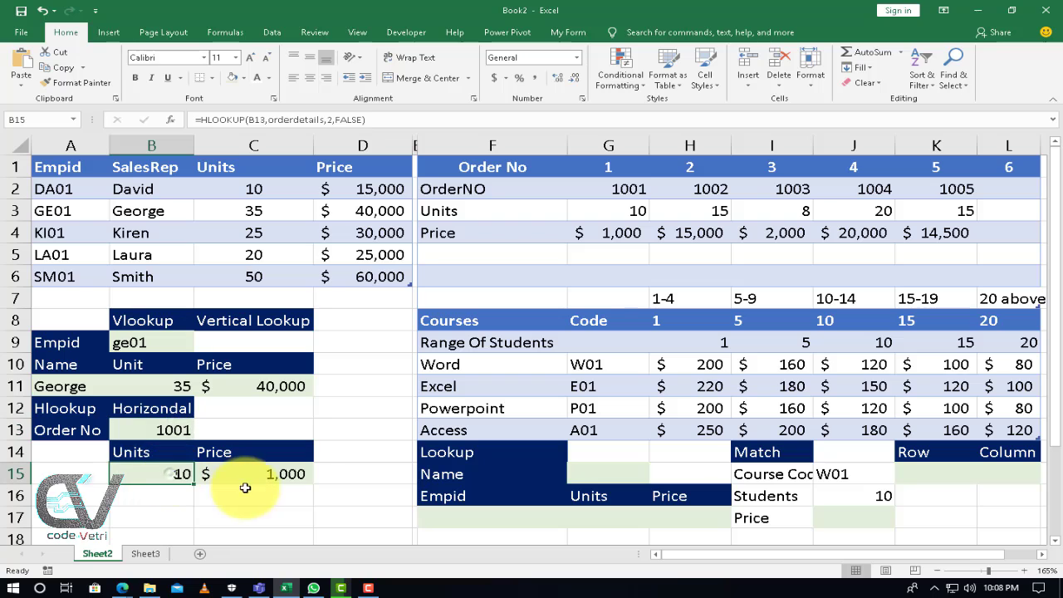
{"action": "left_click", "coordinate": [275, 475]}
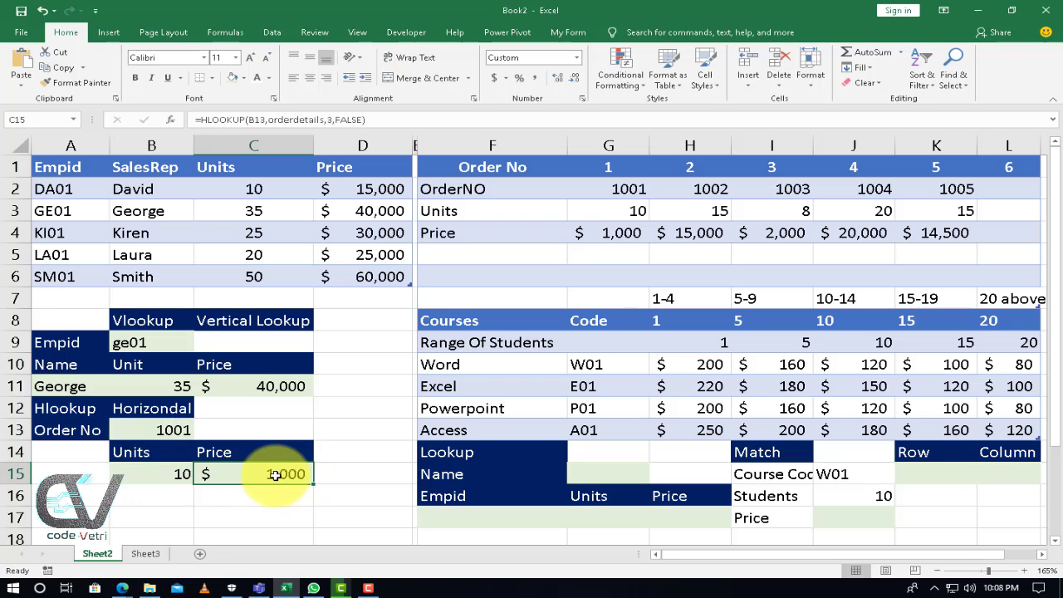
{"action": "left_click", "coordinate": [178, 430]}
{"action": "type", "text": "10"}
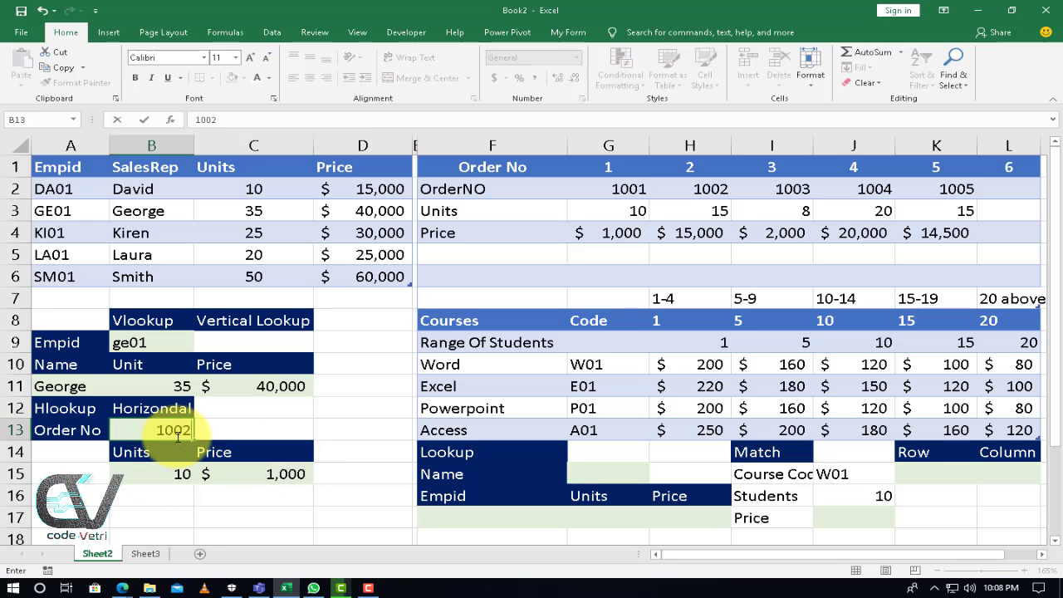
{"action": "key", "text": "Return"}
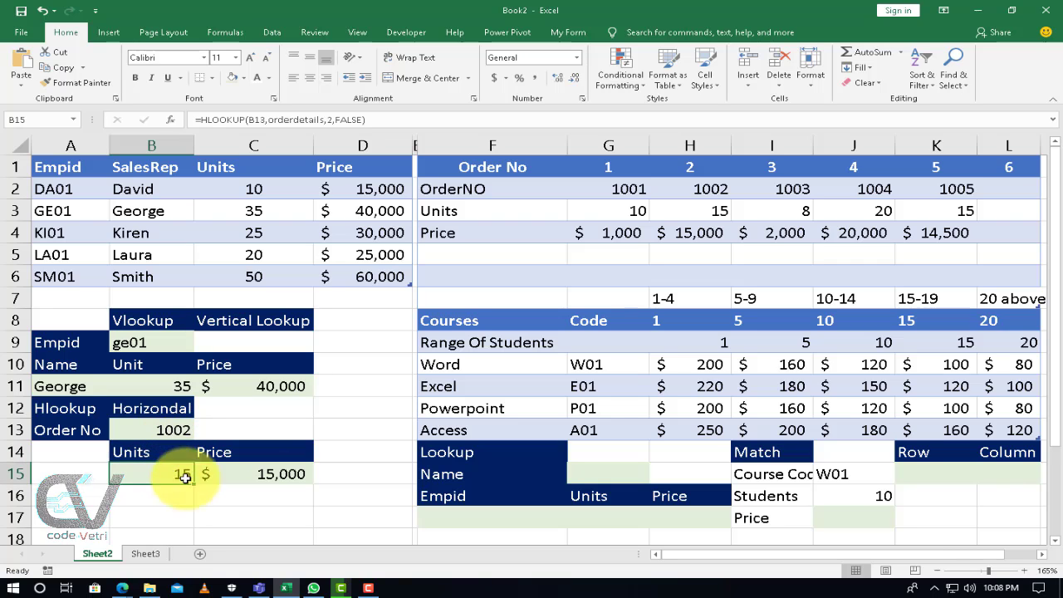
{"action": "left_click", "coordinate": [279, 474]}
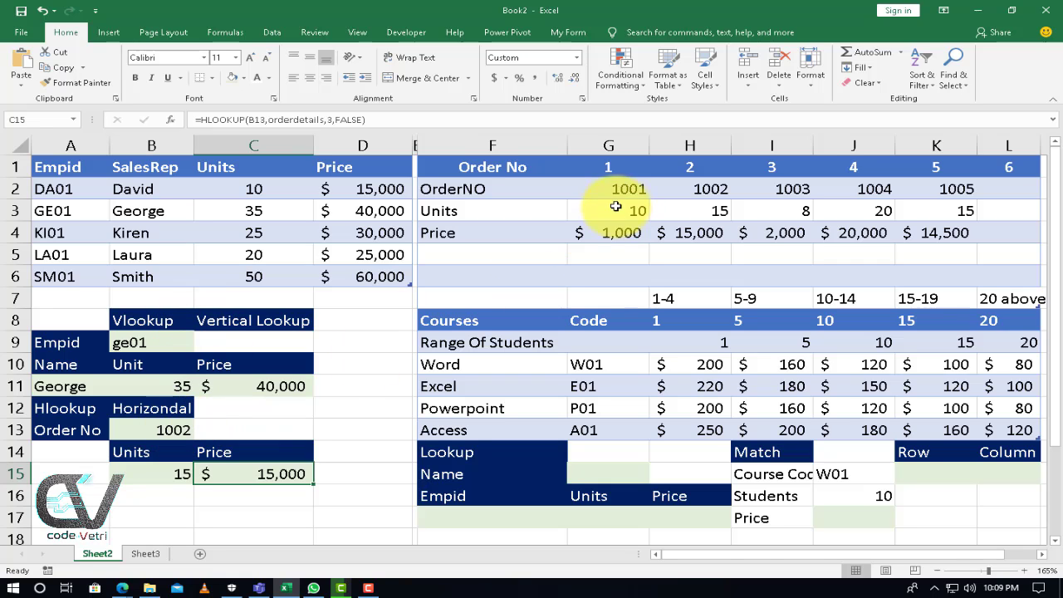
{"action": "left_click_drag", "start_coordinate": [619, 190], "coordinate": [950, 191]}
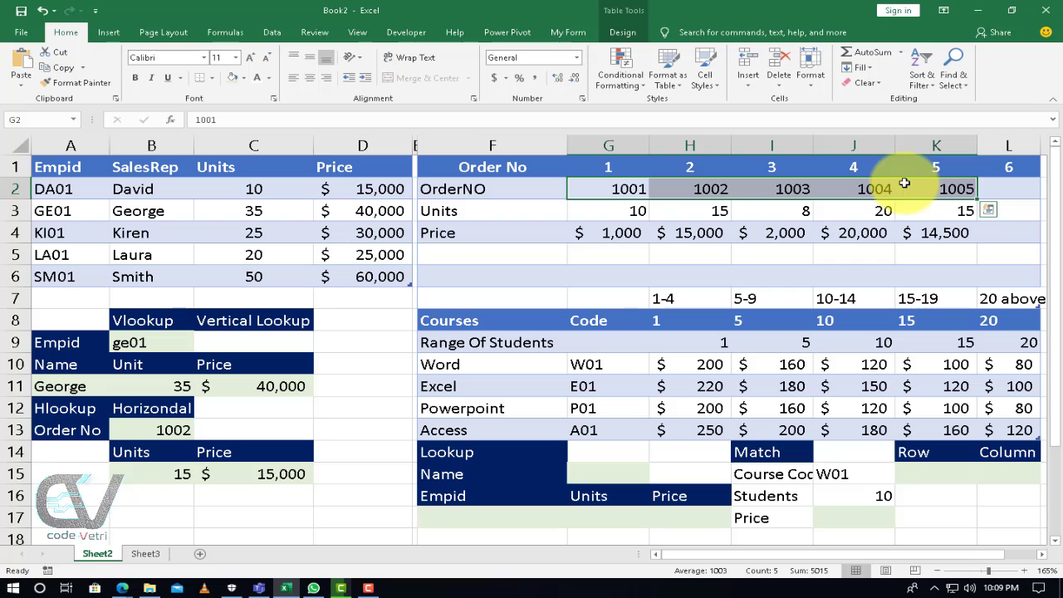
{"action": "left_click", "coordinate": [298, 490]}
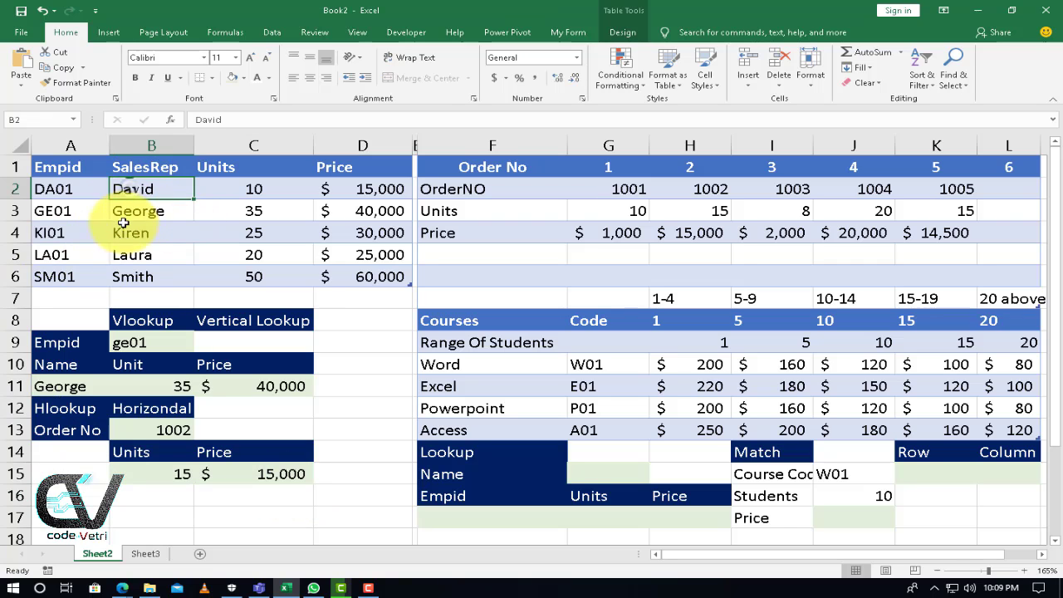
Sort the sales table from A to Z by its Empid column
{"action": "left_click", "coordinate": [55, 188]}
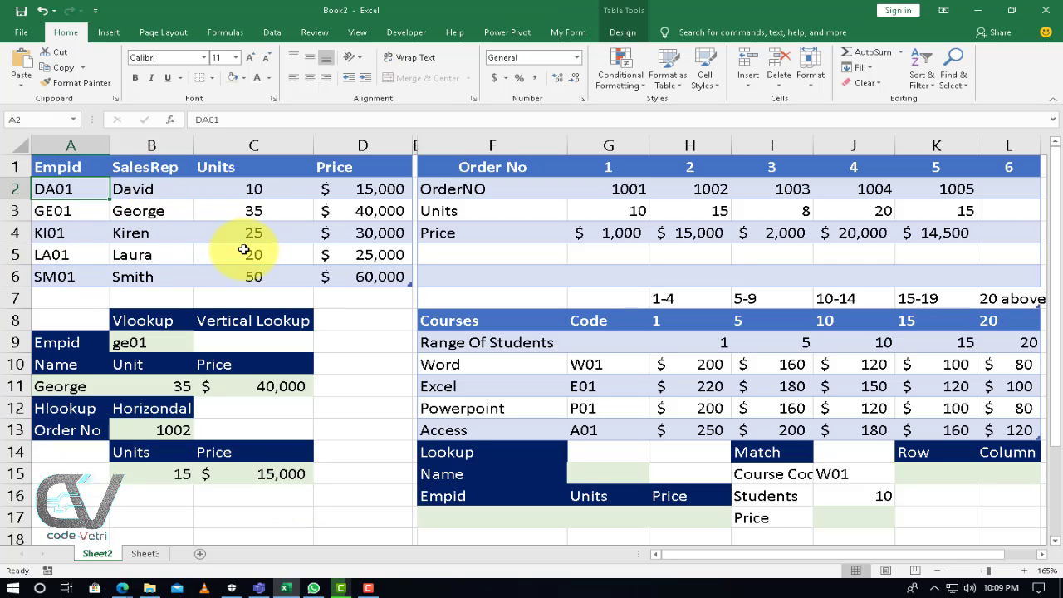
{"action": "left_click", "coordinate": [66, 172]}
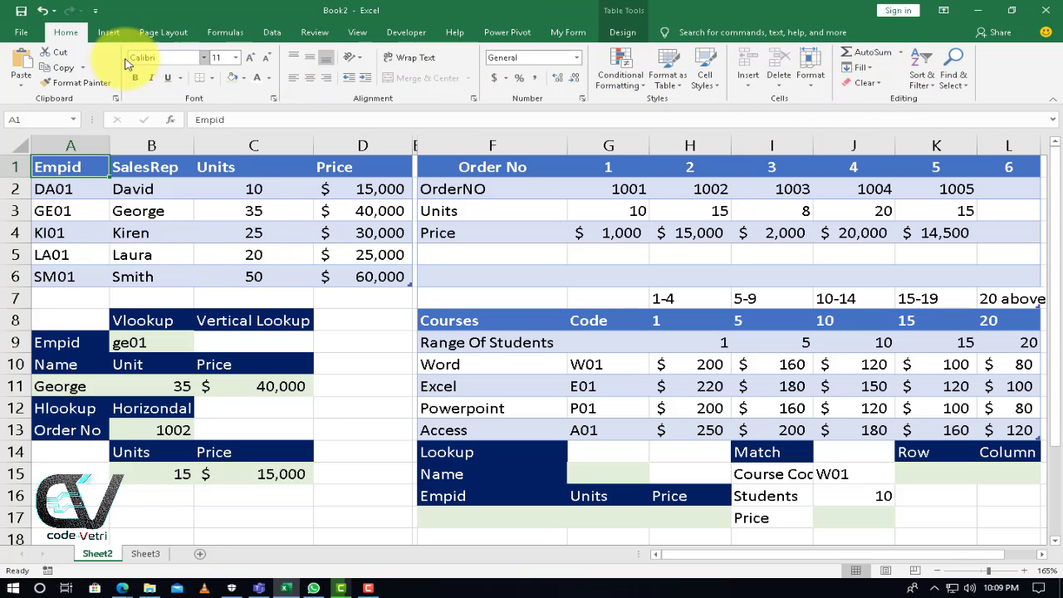
{"action": "left_click", "coordinate": [928, 83]}
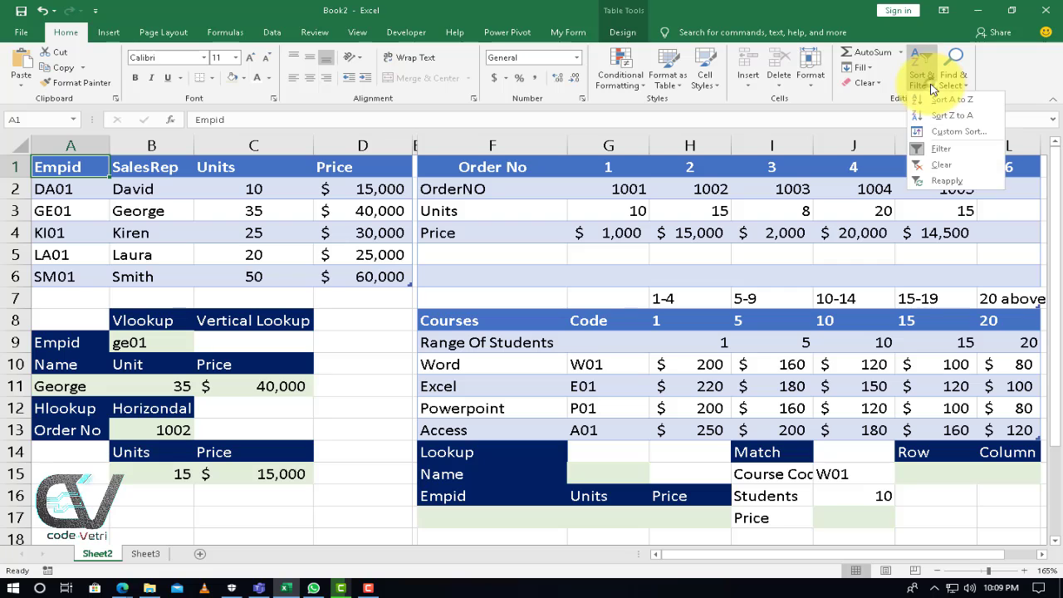
{"action": "left_click", "coordinate": [988, 102]}
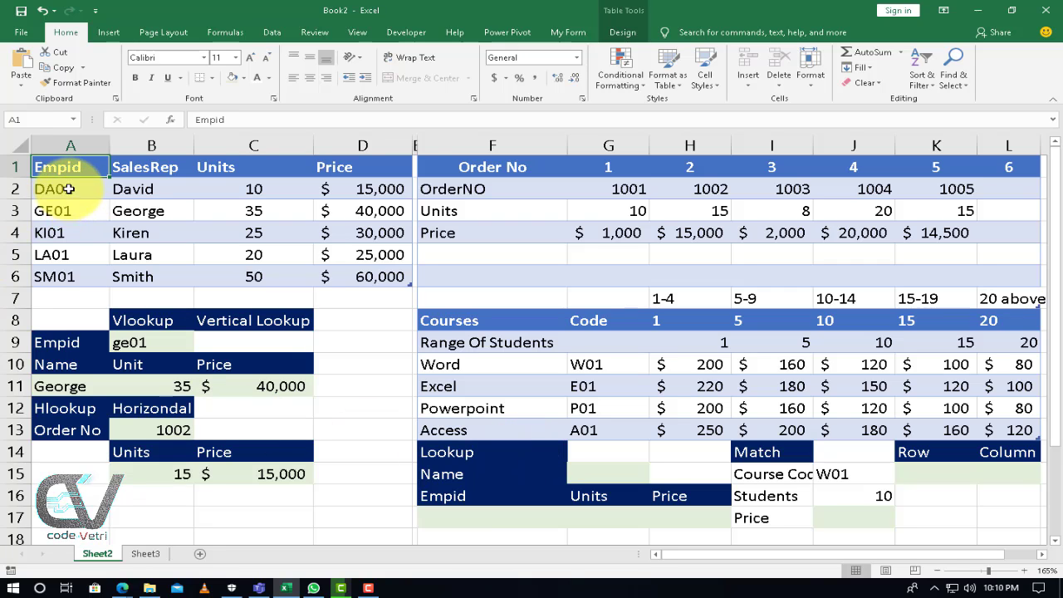
Examine the sales table's Empid and SalesRep columns and the Lookup block's Name, Empid, Units and Price cells
{"action": "left_click_drag", "start_coordinate": [60, 190], "coordinate": [52, 255]}
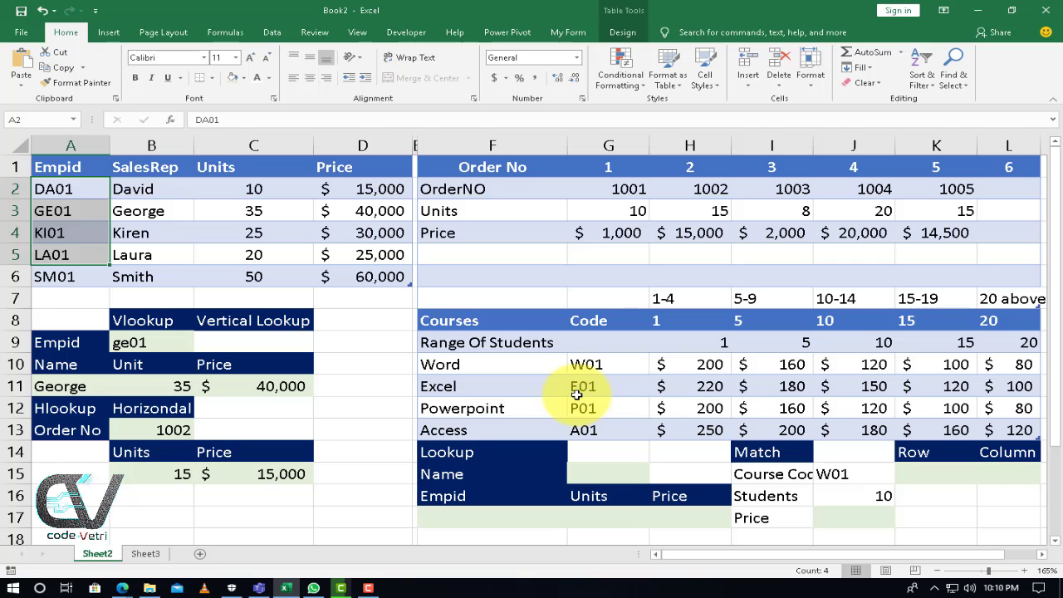
{"action": "left_click", "coordinate": [606, 452]}
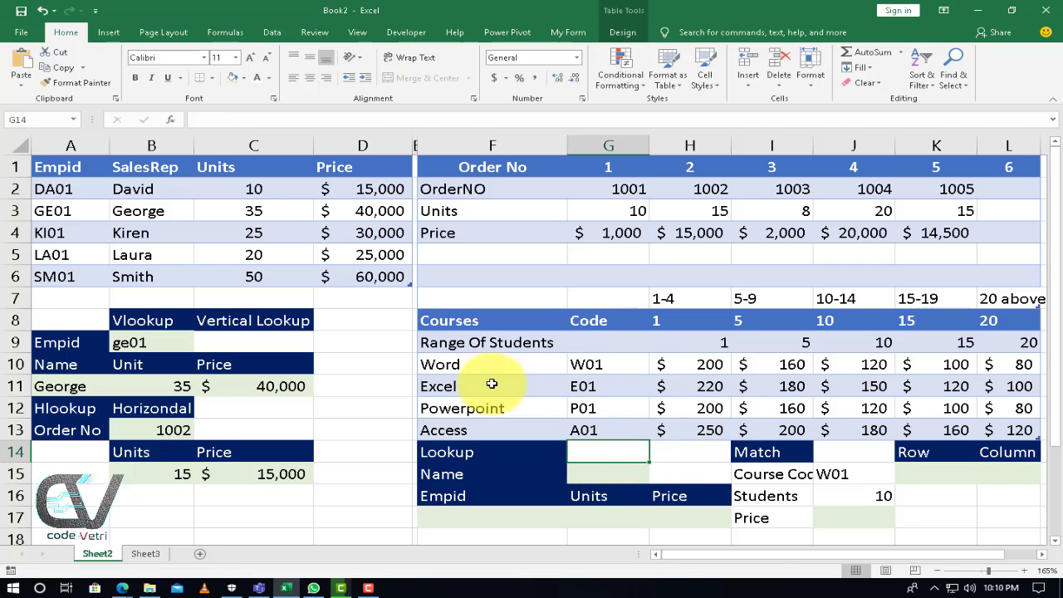
{"action": "left_click", "coordinate": [179, 192]}
{"action": "scroll", "coordinate": [637, 461], "scroll_direction": "down", "scroll_amount": 1}
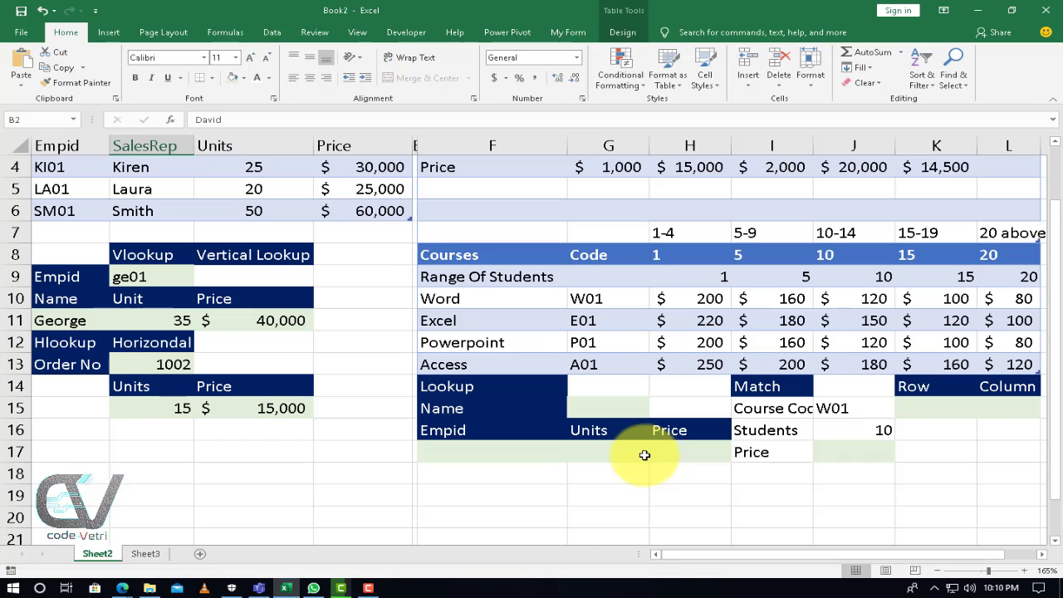
{"action": "left_click", "coordinate": [621, 408]}
{"action": "scroll", "coordinate": [621, 408], "scroll_direction": "up", "scroll_amount": 1}
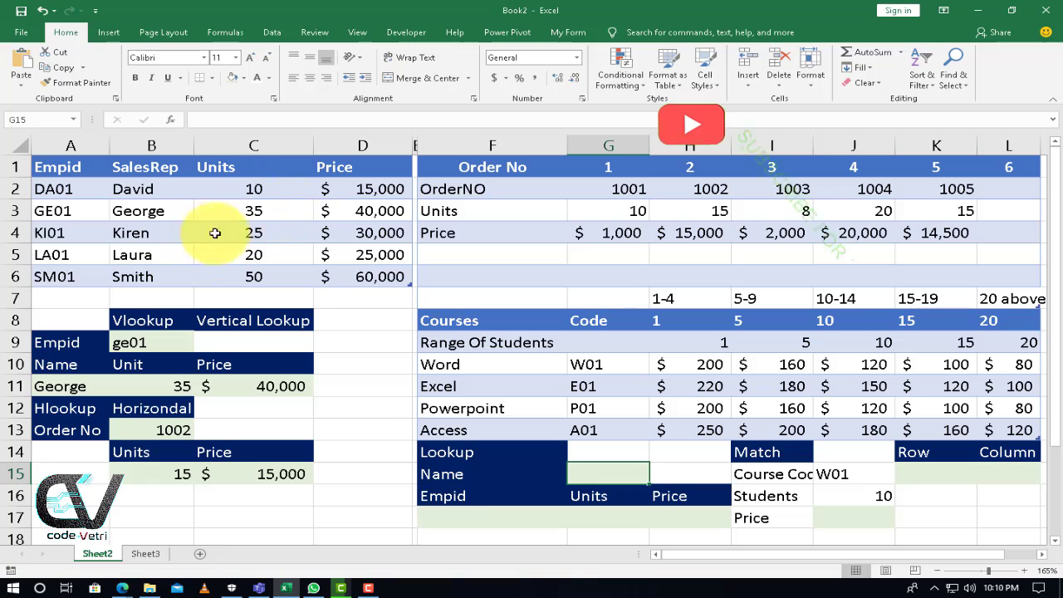
{"action": "left_click", "coordinate": [471, 519]}
{"action": "left_click", "coordinate": [610, 518]}
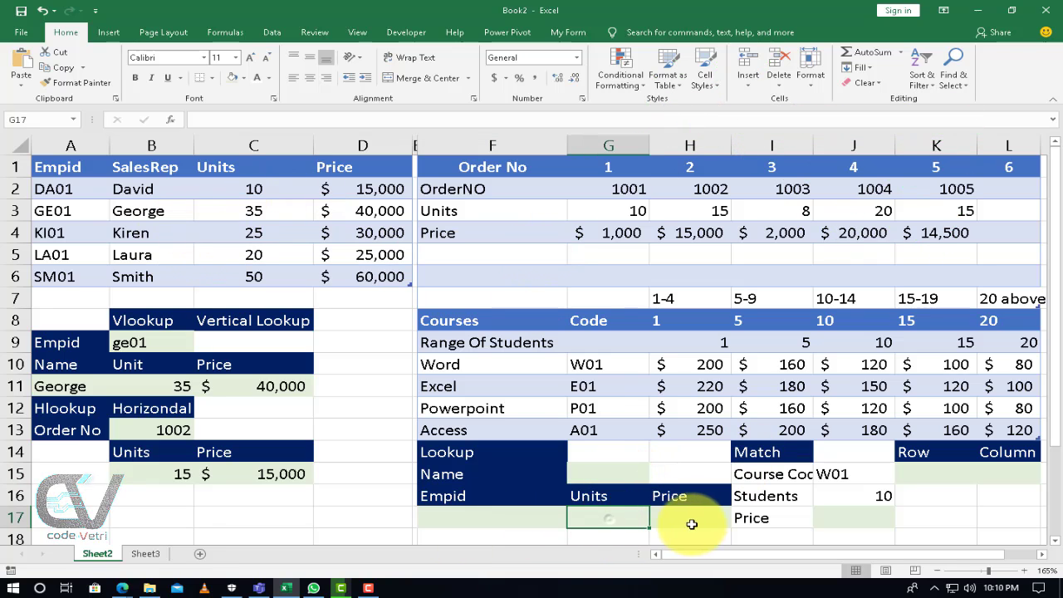
{"action": "left_click", "coordinate": [696, 521]}
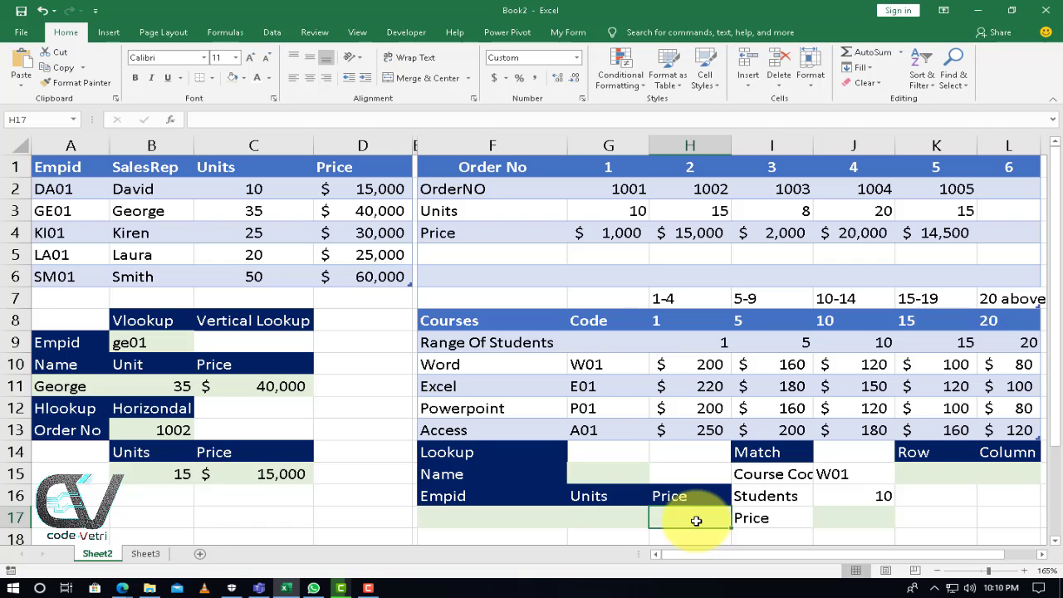
Enter the sales rep's name from row 4 of the sales table in the Lookup Name input cell G15
{"action": "left_click", "coordinate": [613, 472]}
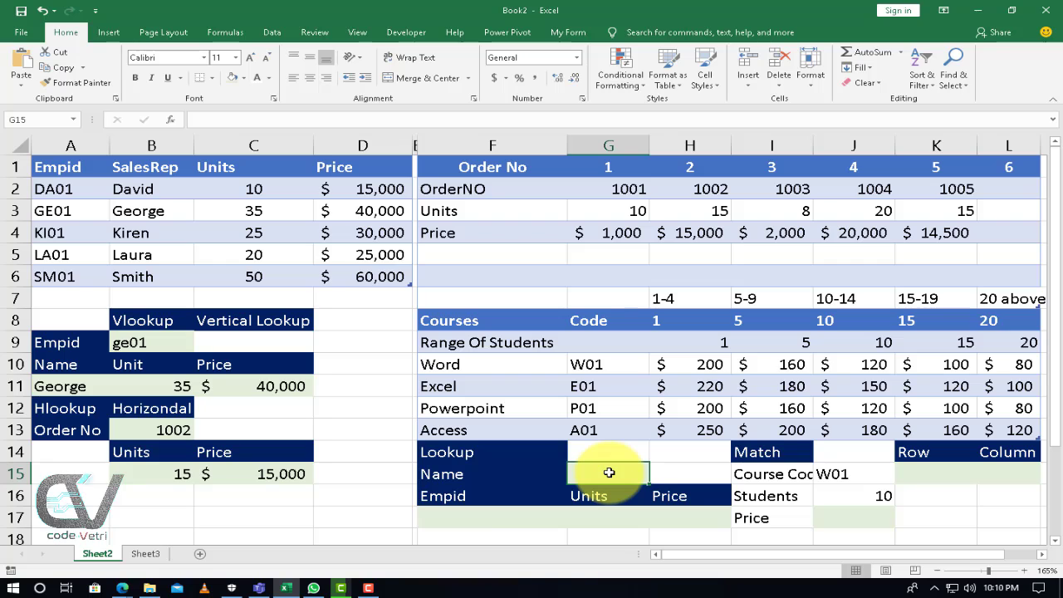
{"action": "type", "text": "Kiren"}
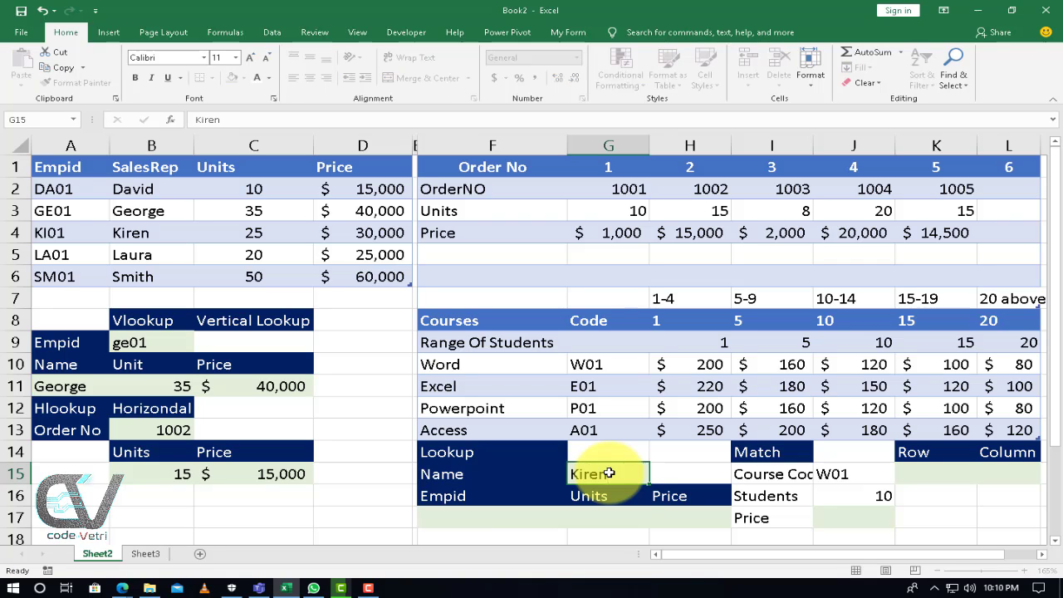
{"action": "key", "text": "ctrl+Return"}
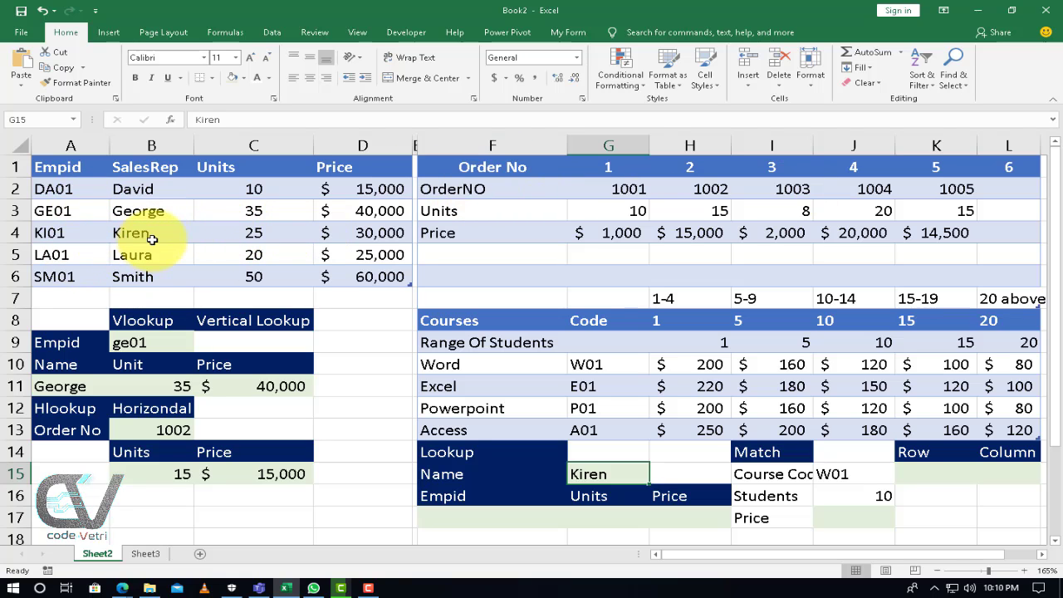
Begin a LOOKUP formula in the Empid output cell F17 with G15 as lookup value and salesdetails[SalesRep] as lookup vector
{"action": "left_click", "coordinate": [490, 516]}
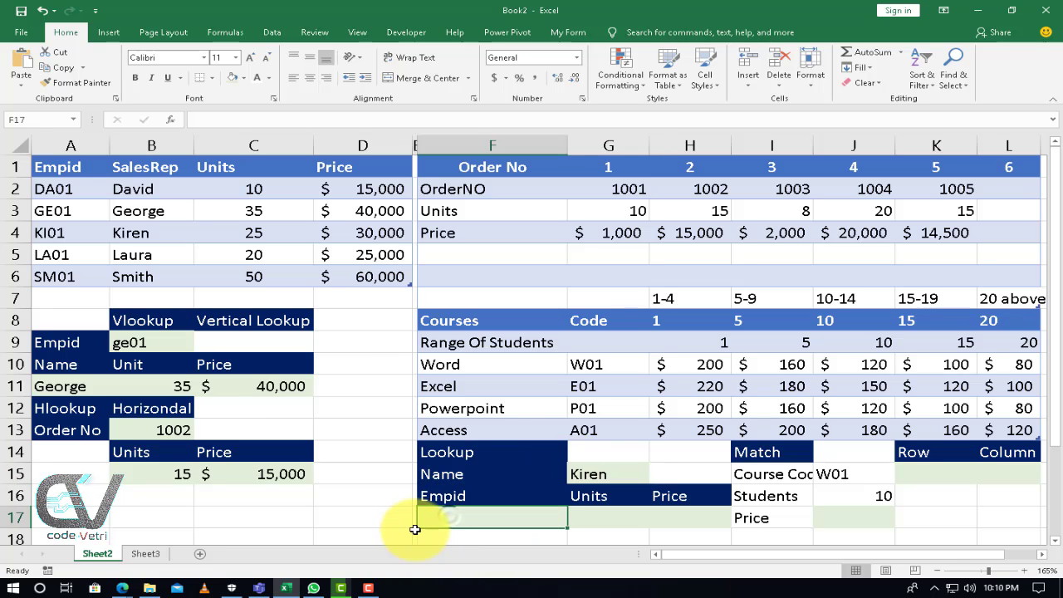
{"action": "type", "text": "=lo"}
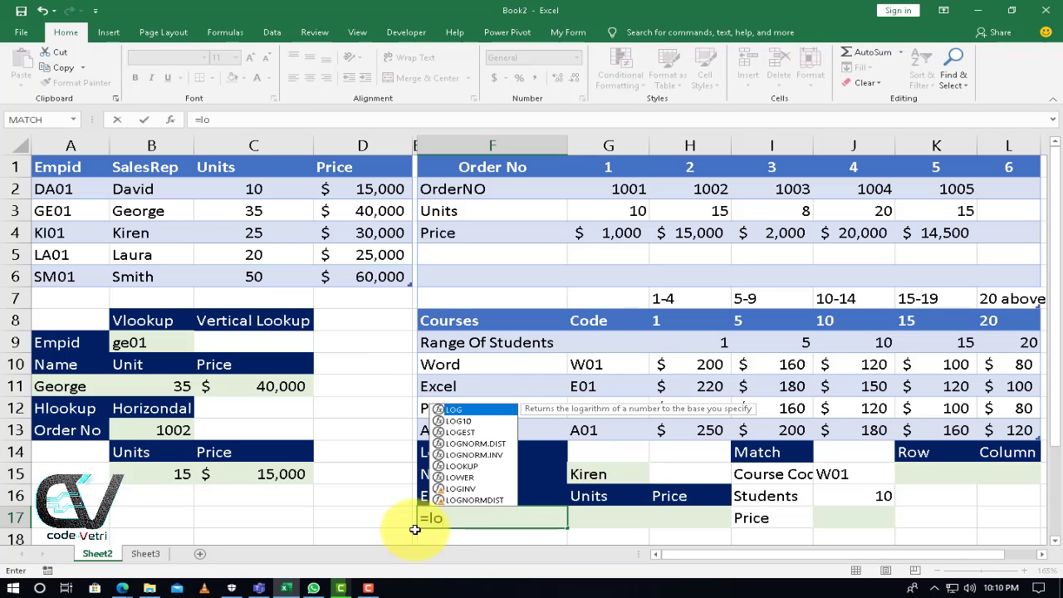
{"action": "type", "text": "ok"}
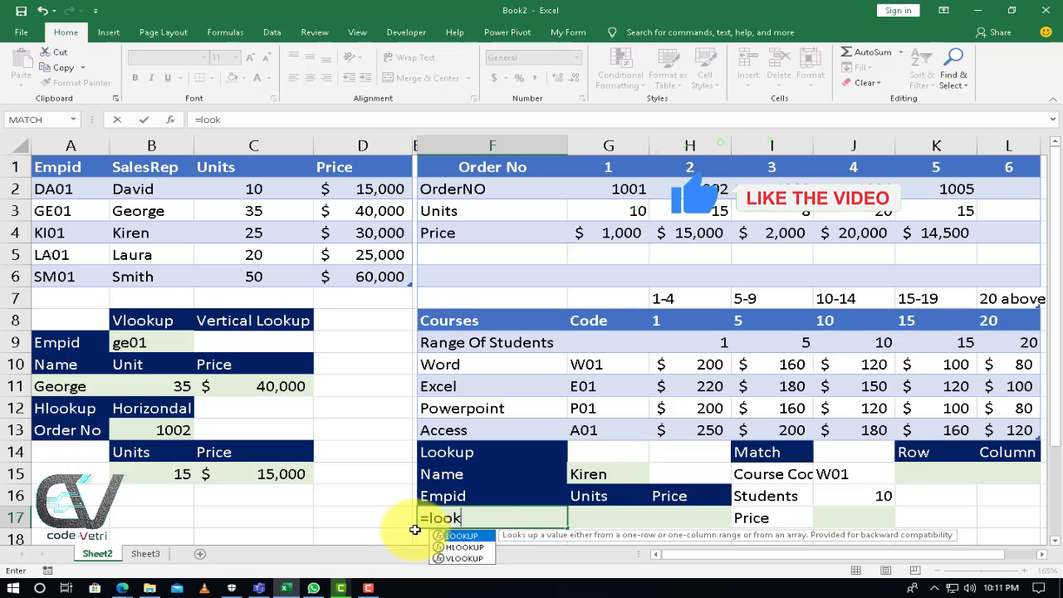
{"action": "key", "text": "Tab"}
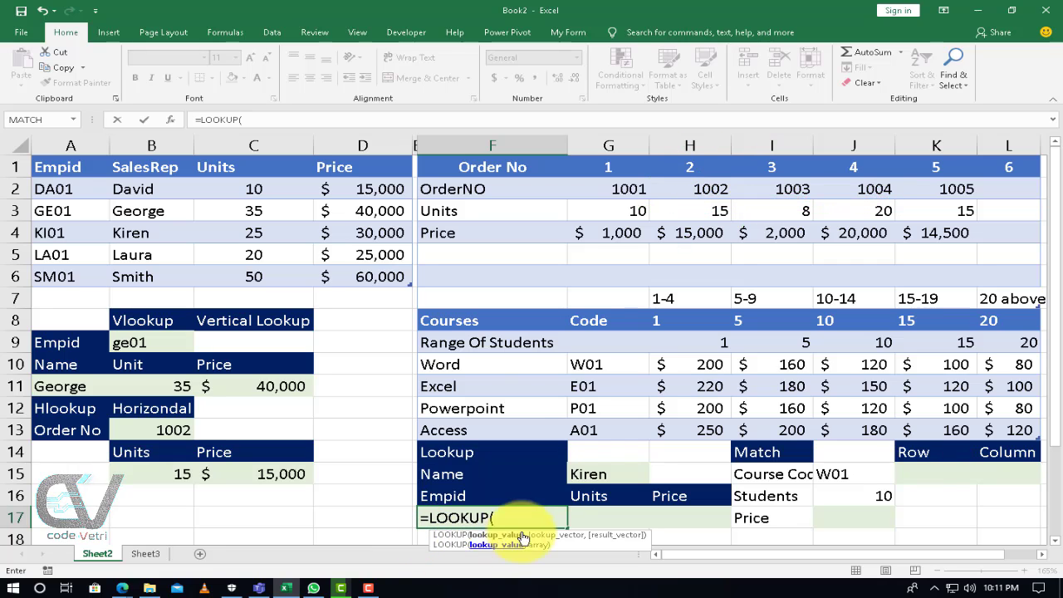
{"action": "left_click", "coordinate": [598, 472]}
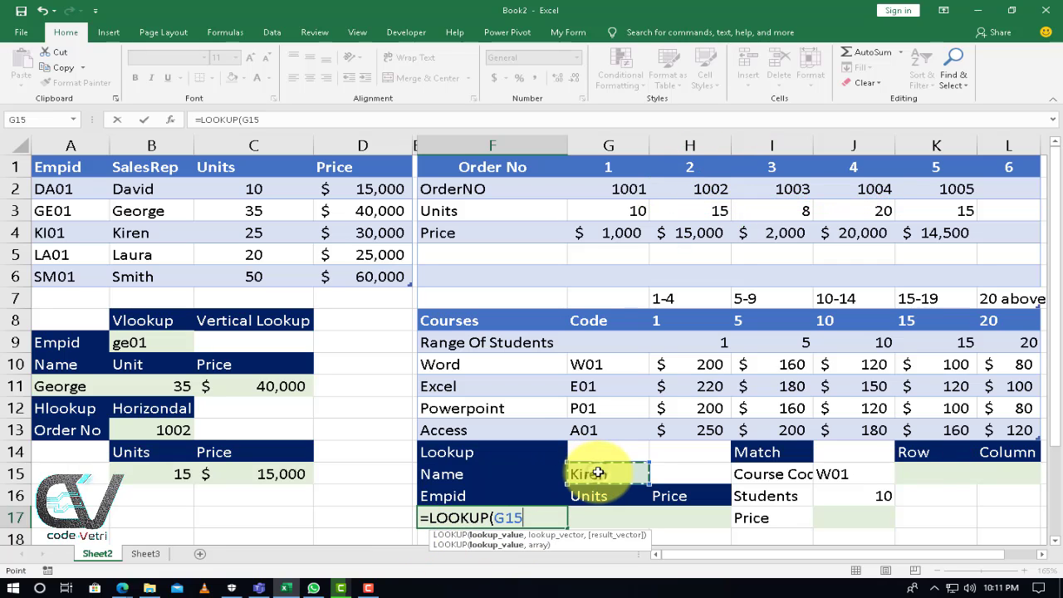
{"action": "type", "text": ","}
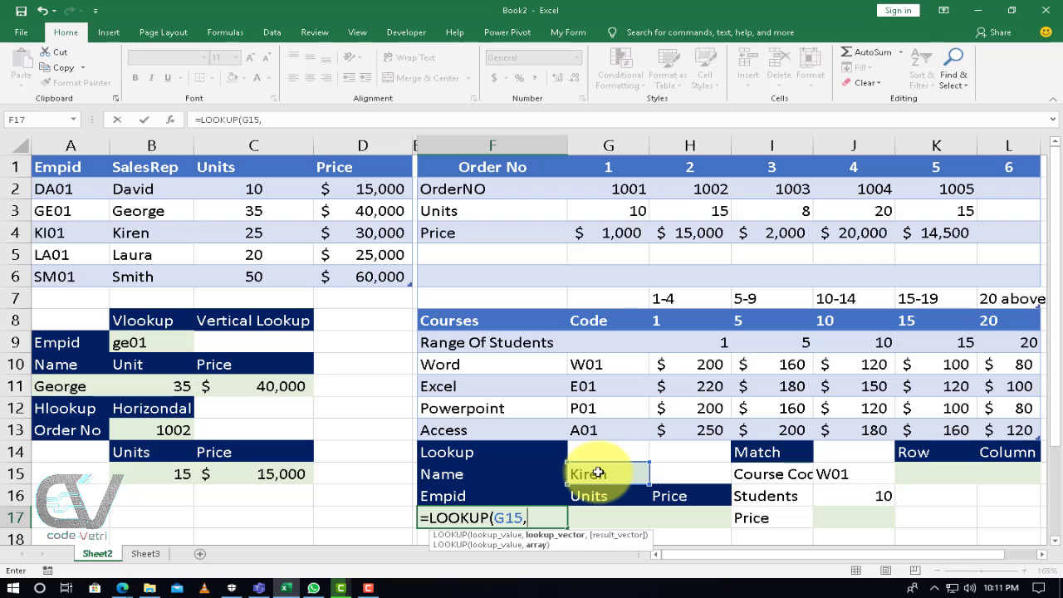
{"action": "type", "text": "salesdetails"}
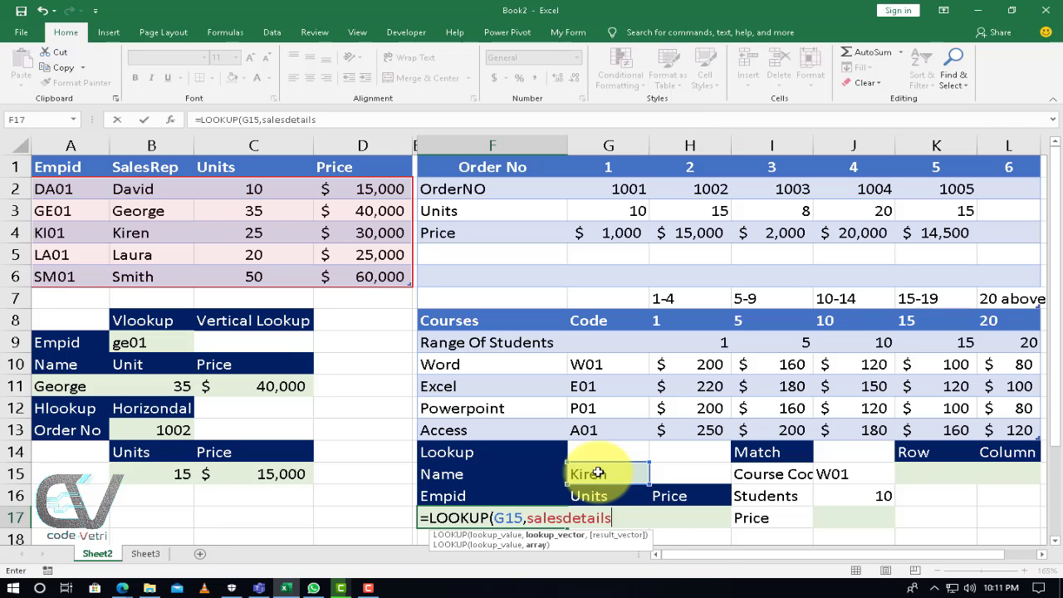
{"action": "type", "text": "["}
{"action": "key", "text": "Down"}
{"action": "key", "text": "Down"}
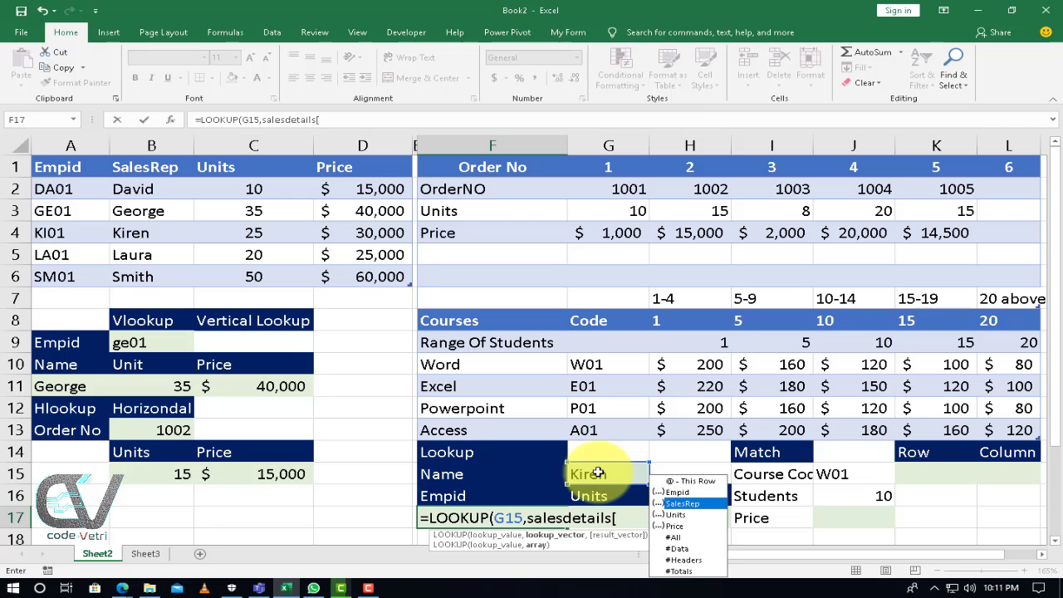
{"action": "key", "text": "Tab"}
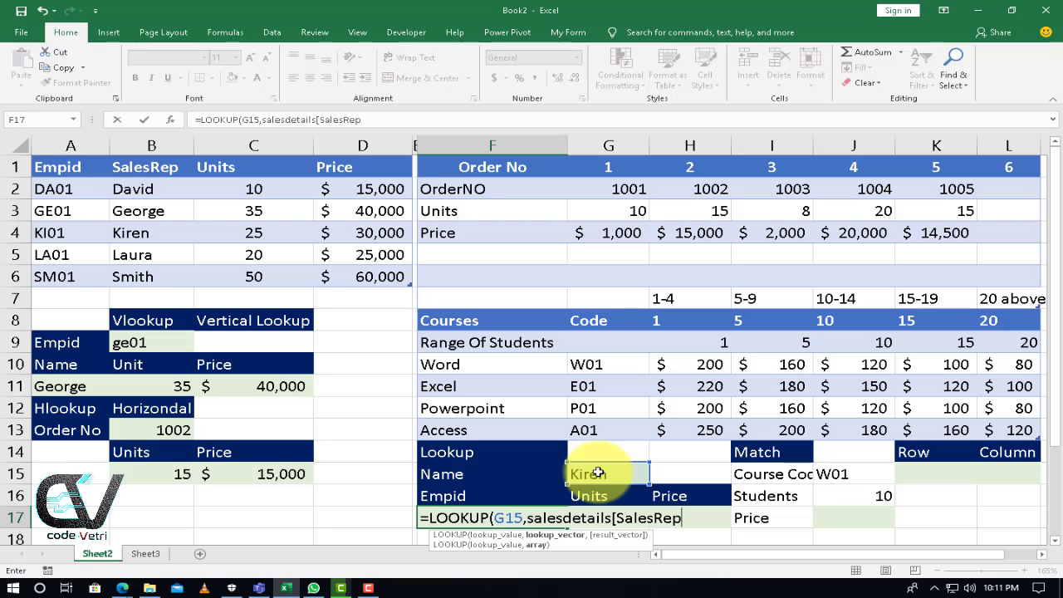
{"action": "type", "text": "]"}
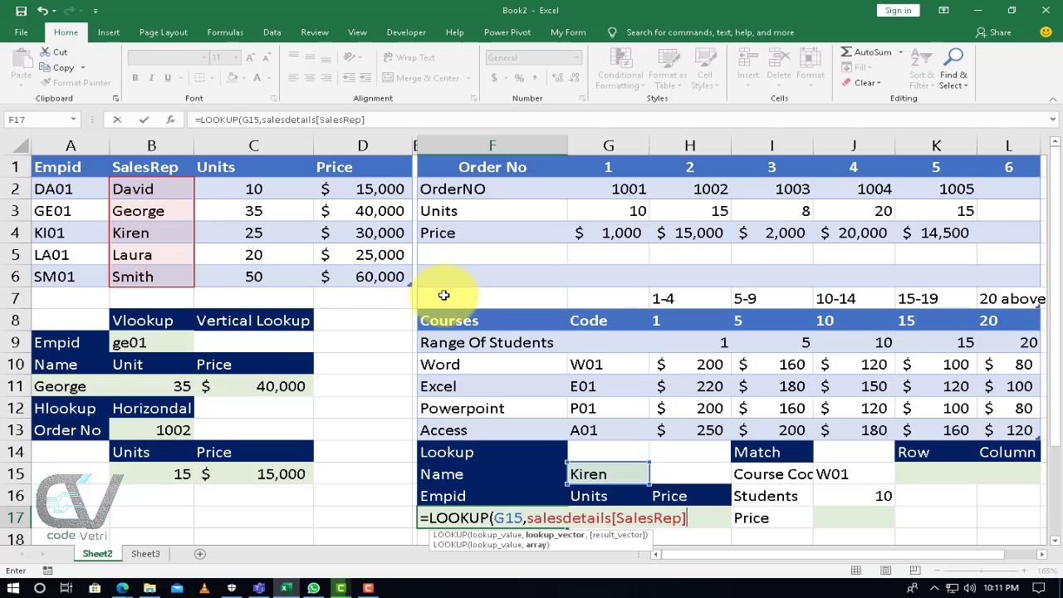
Complete the F17 LOOKUP formula with salesdetails[Empid ] as the result vector
{"action": "type", "text": ","}
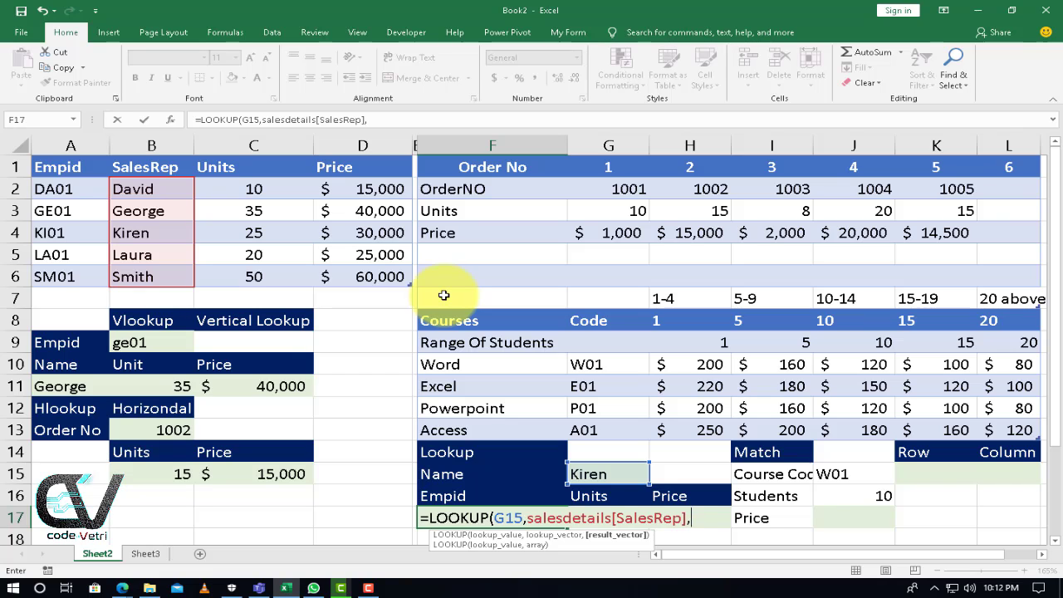
{"action": "type", "text": "salesdetails"}
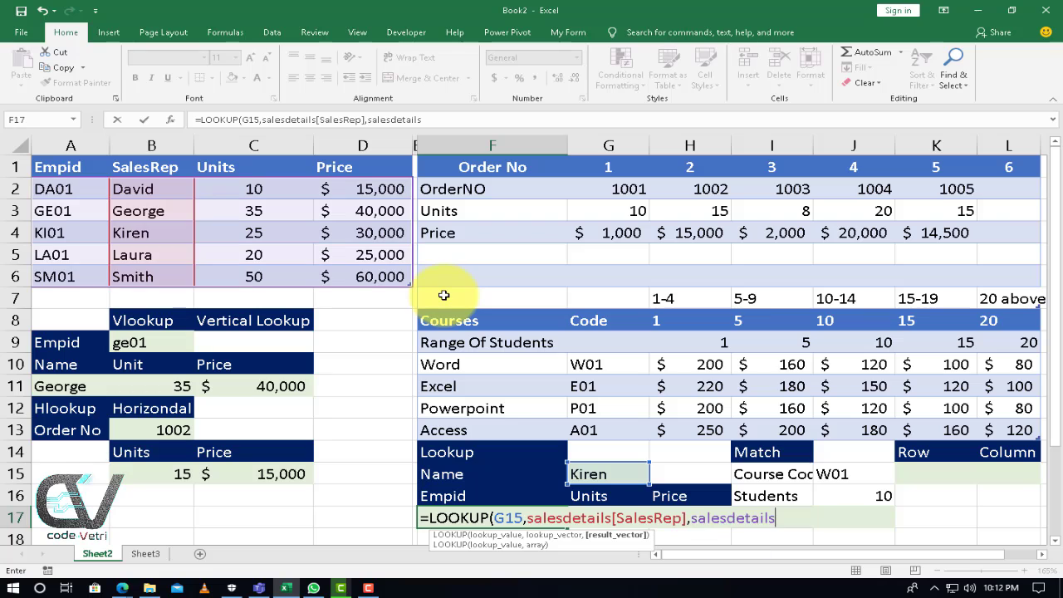
{"action": "type", "text": "["}
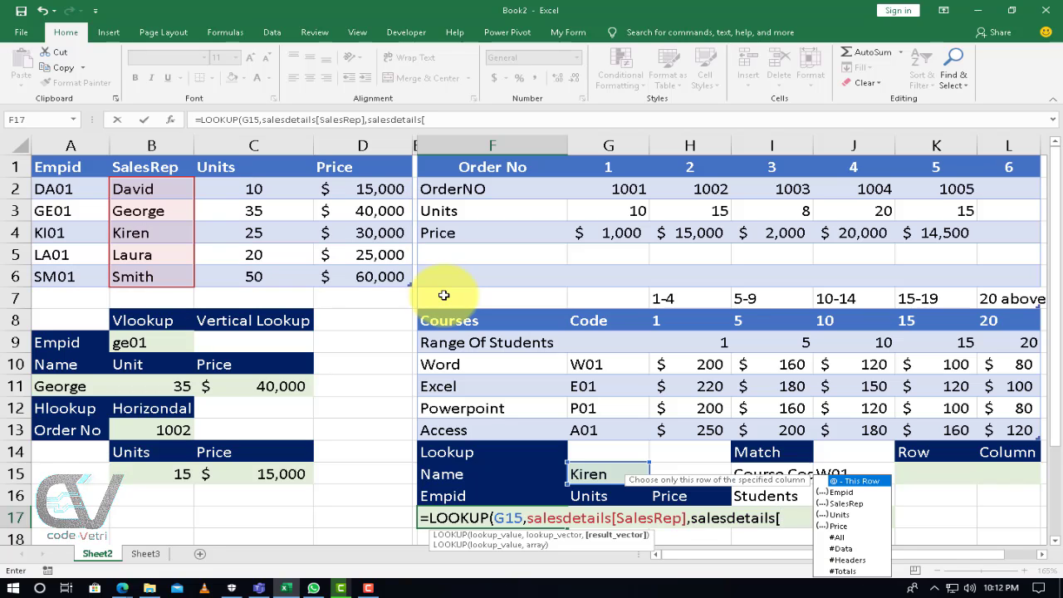
{"action": "key", "text": "Down"}
{"action": "key", "text": "Tab"}
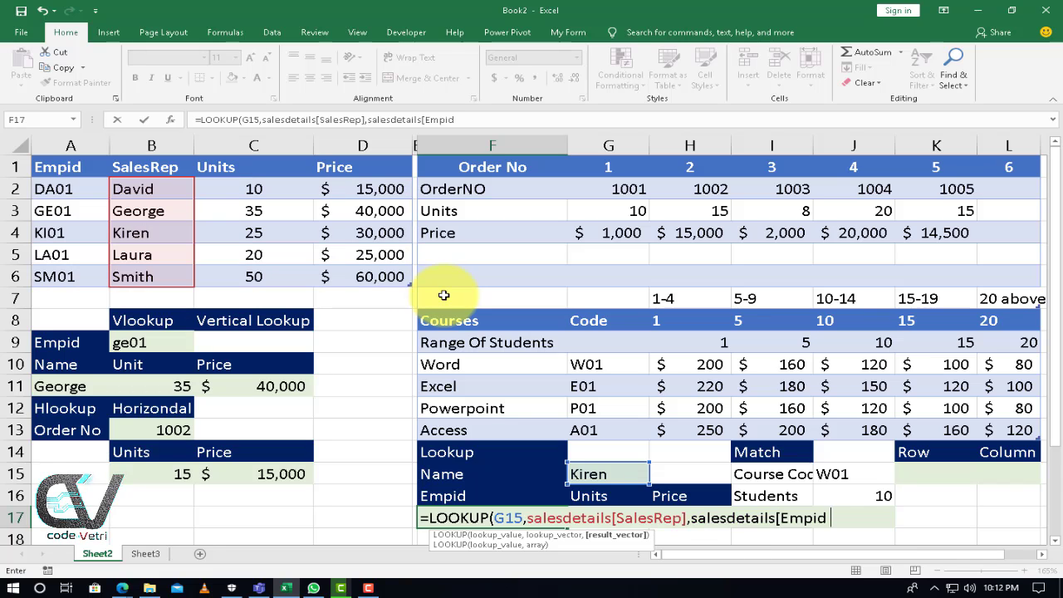
{"action": "type", "text": "]"}
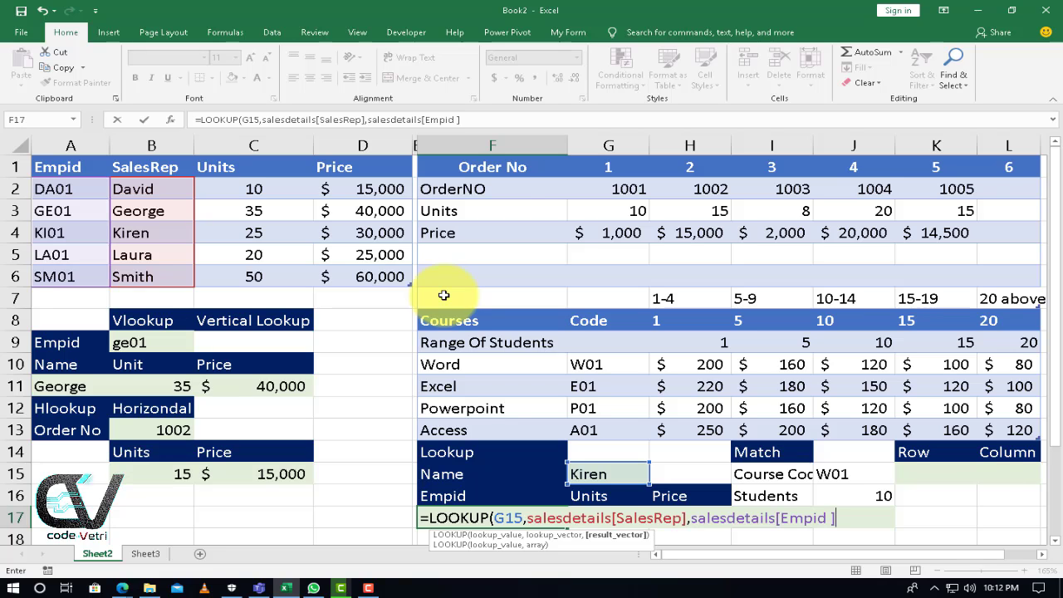
{"action": "type", "text": ")"}
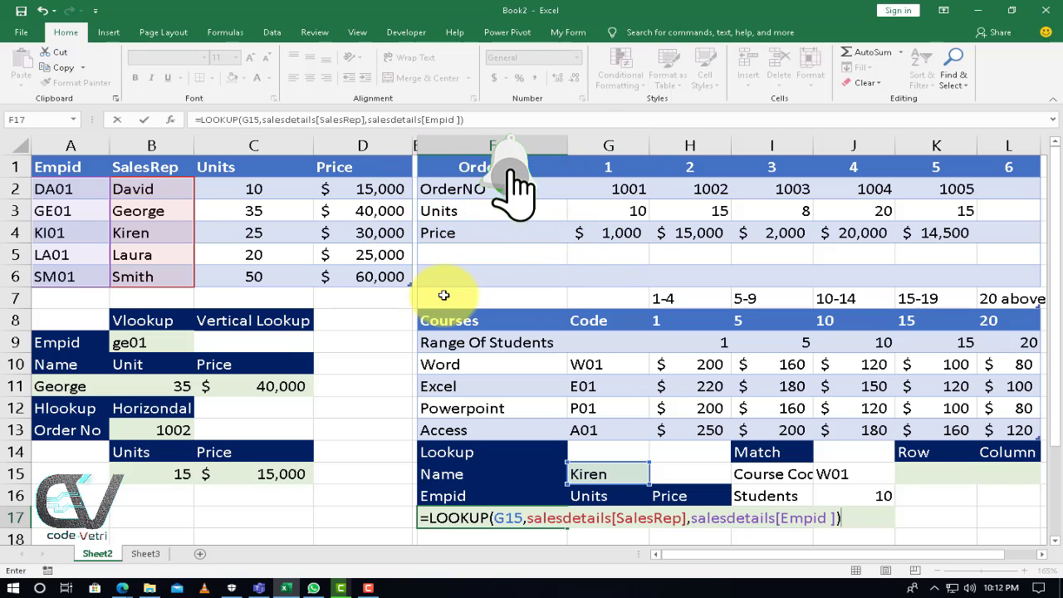
{"action": "key", "text": "Return"}
{"action": "scroll", "coordinate": [498, 352], "scroll_direction": "up", "scroll_amount": 1}
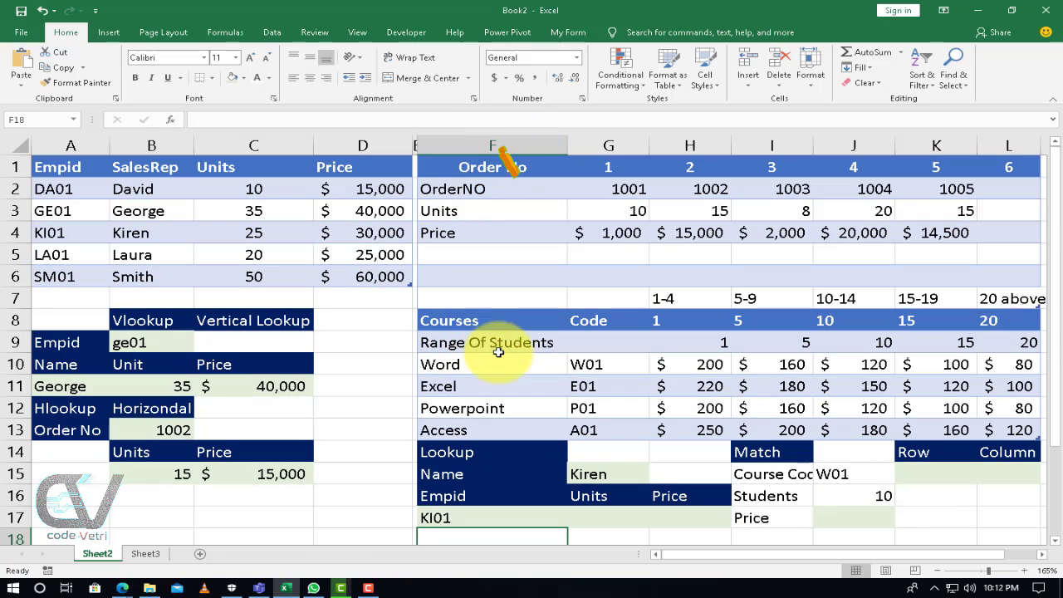
Change the Lookup Name input cell G15 to the sales rep's name from row 5 of the sales table
{"action": "left_click", "coordinate": [606, 475]}
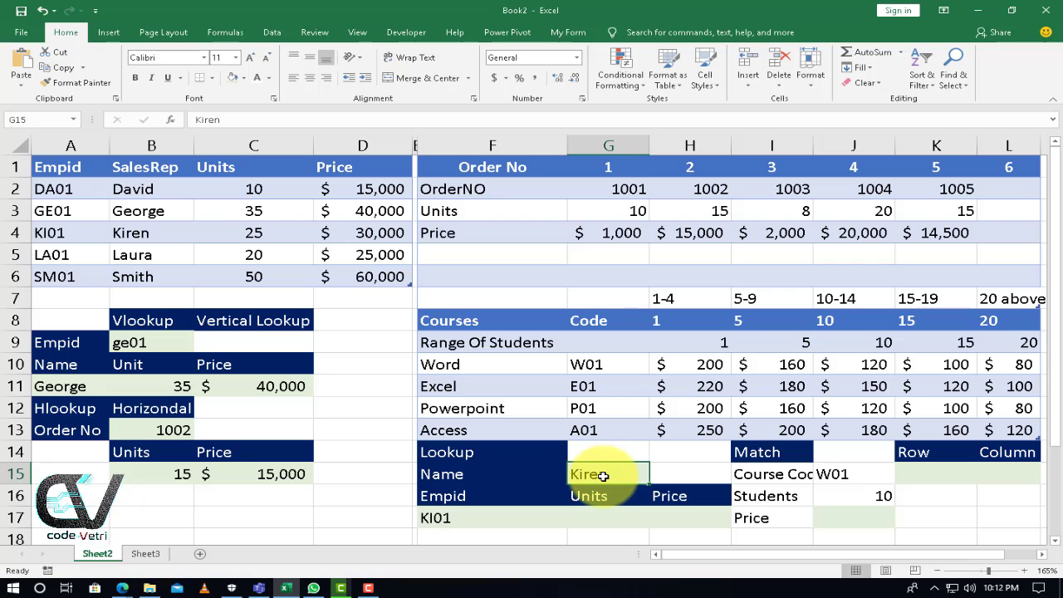
{"action": "type", "text": "L"}
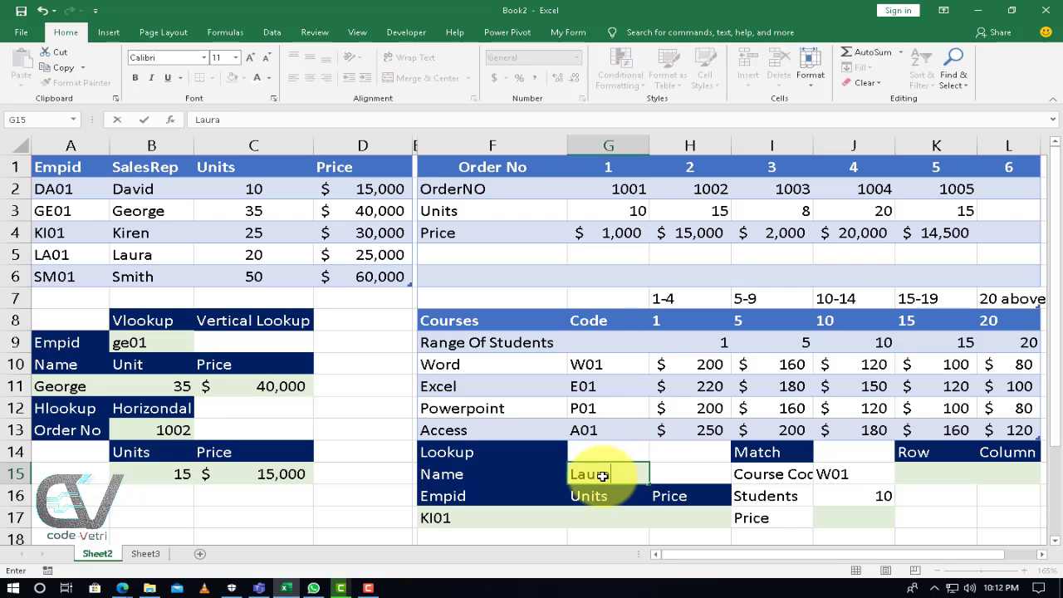
{"action": "type", "text": "aura"}
{"action": "key", "text": "Return"}
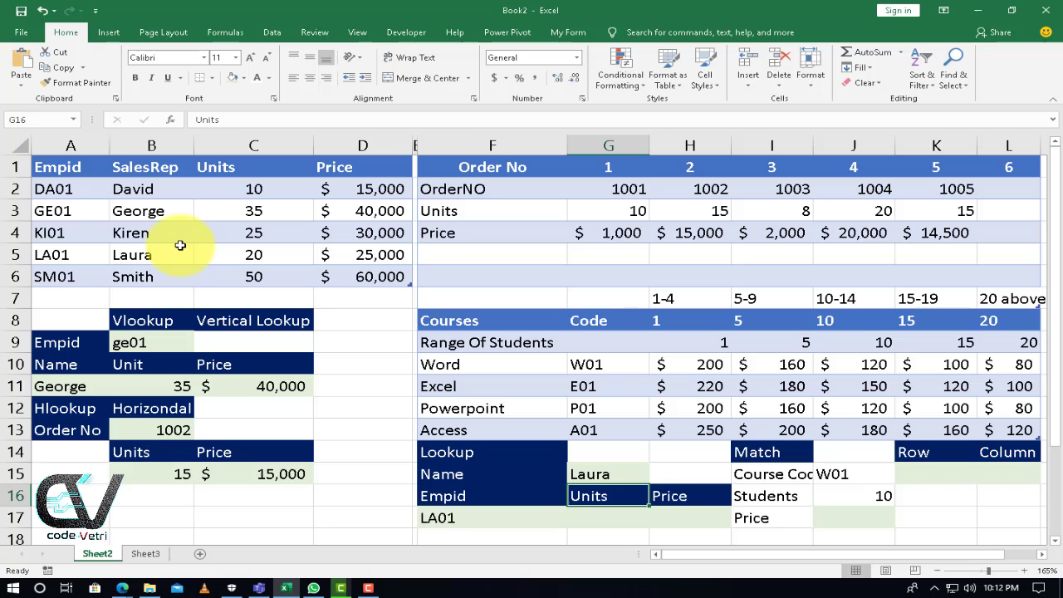
Begin a LOOKUP formula in the Units output cell G17 with G15 as lookup value and salesdetails[SalesRep] as lookup vector
{"action": "left_click", "coordinate": [618, 525]}
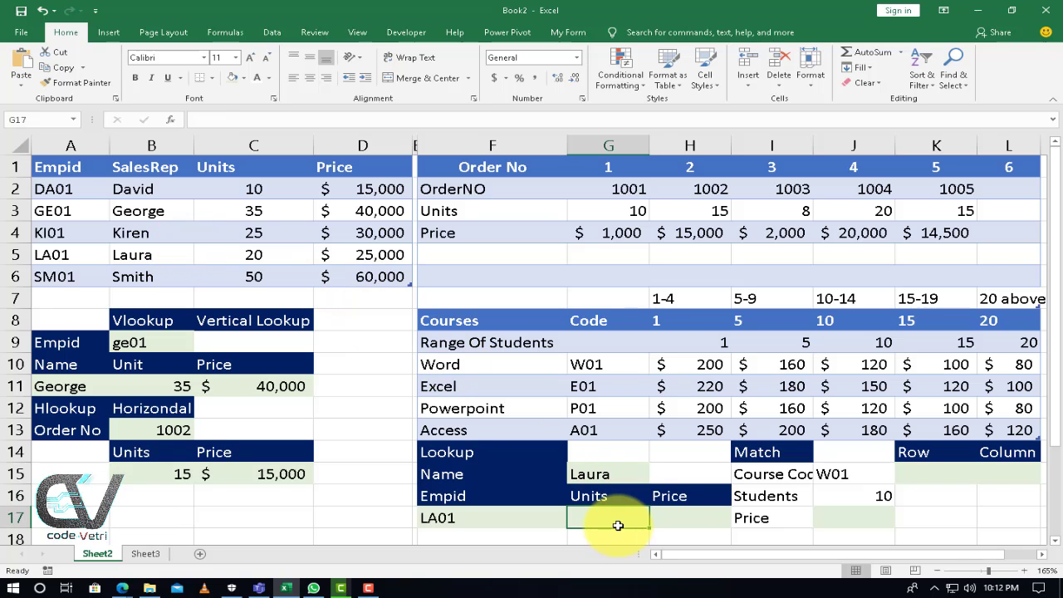
{"action": "type", "text": "=lo"}
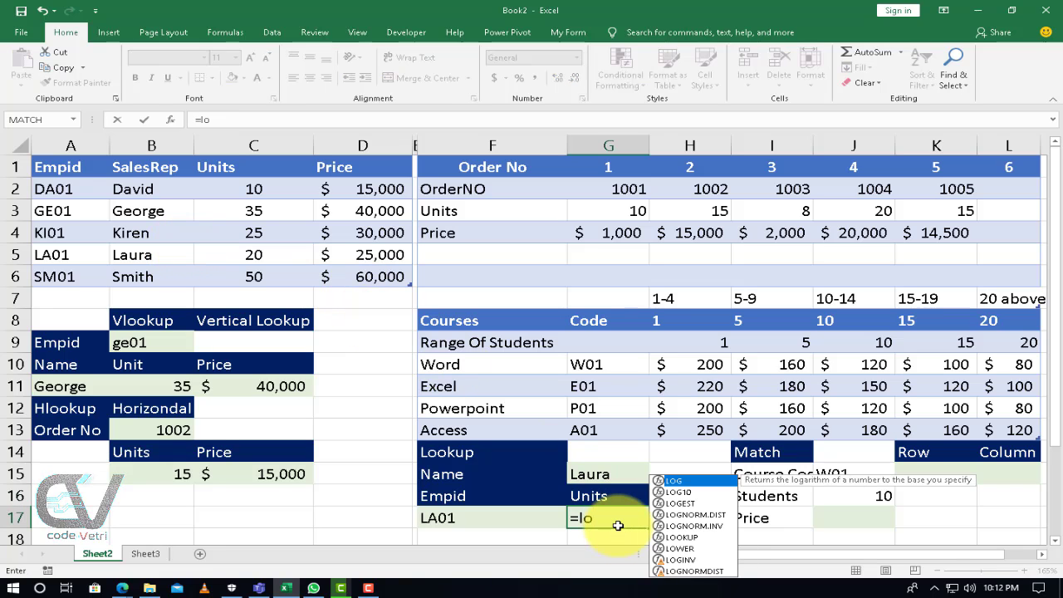
{"action": "type", "text": "oku"}
{"action": "key", "text": "Tab"}
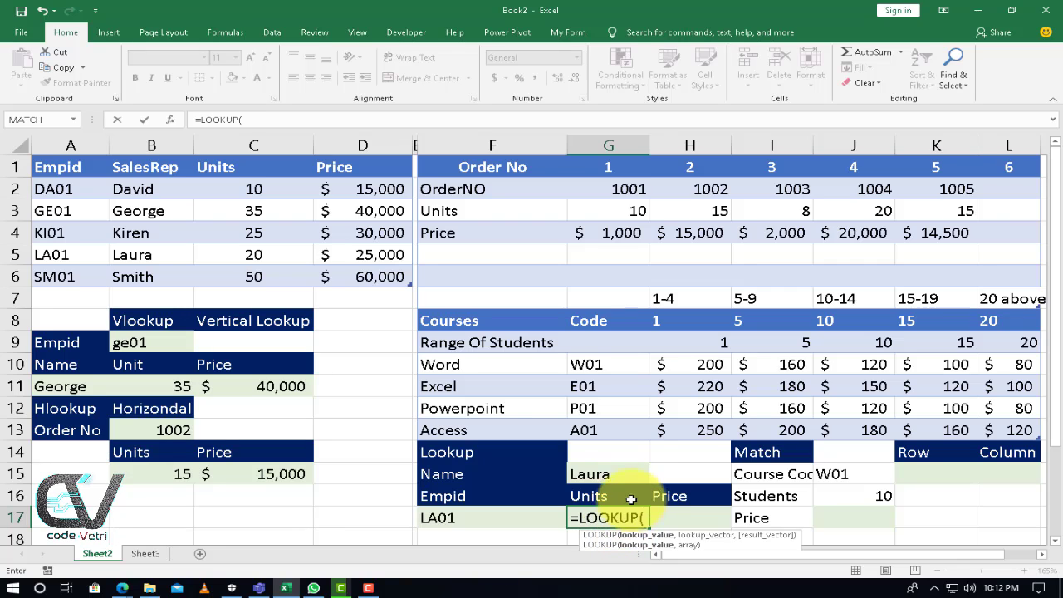
{"action": "left_click", "coordinate": [612, 472]}
{"action": "type", "text": ","}
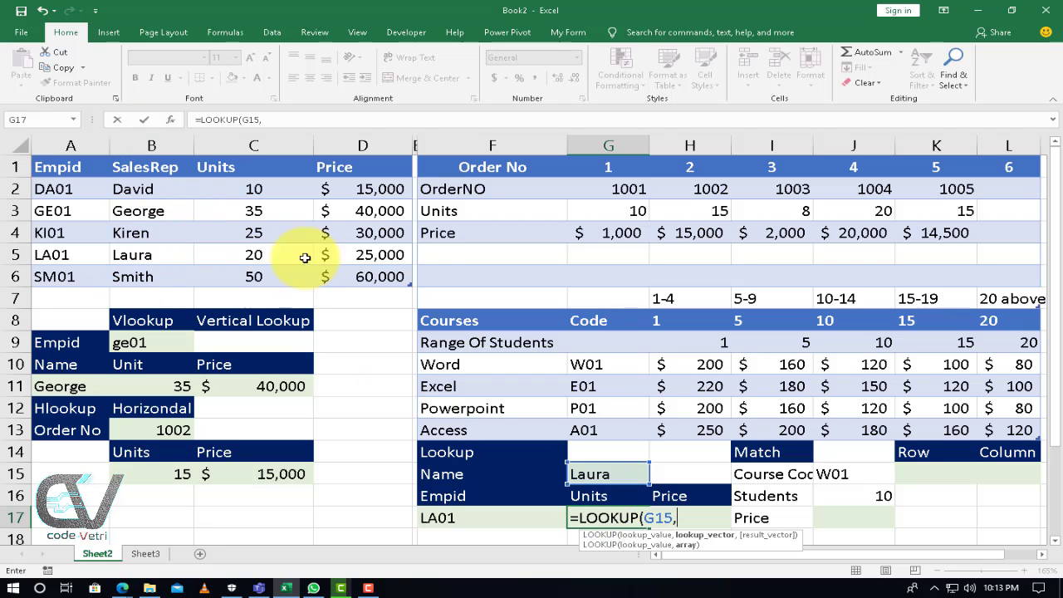
{"action": "type", "text": "sales"}
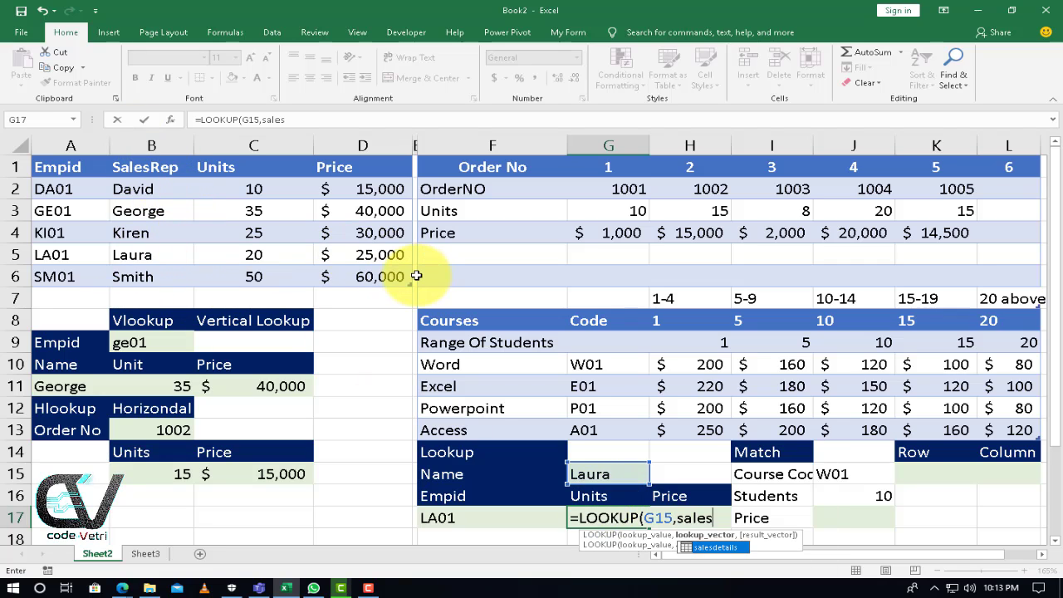
{"action": "key", "text": "Tab"}
{"action": "type", "text": "["}
{"action": "key", "text": "Down"}
{"action": "key", "text": "Down"}
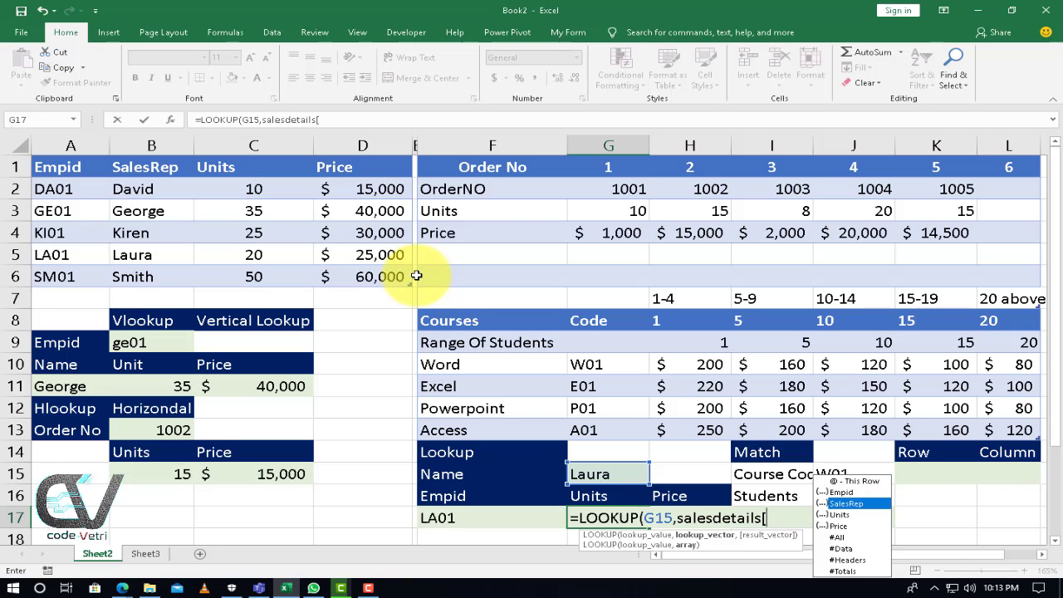
{"action": "key", "text": "Tab"}
{"action": "type", "text": "]"}
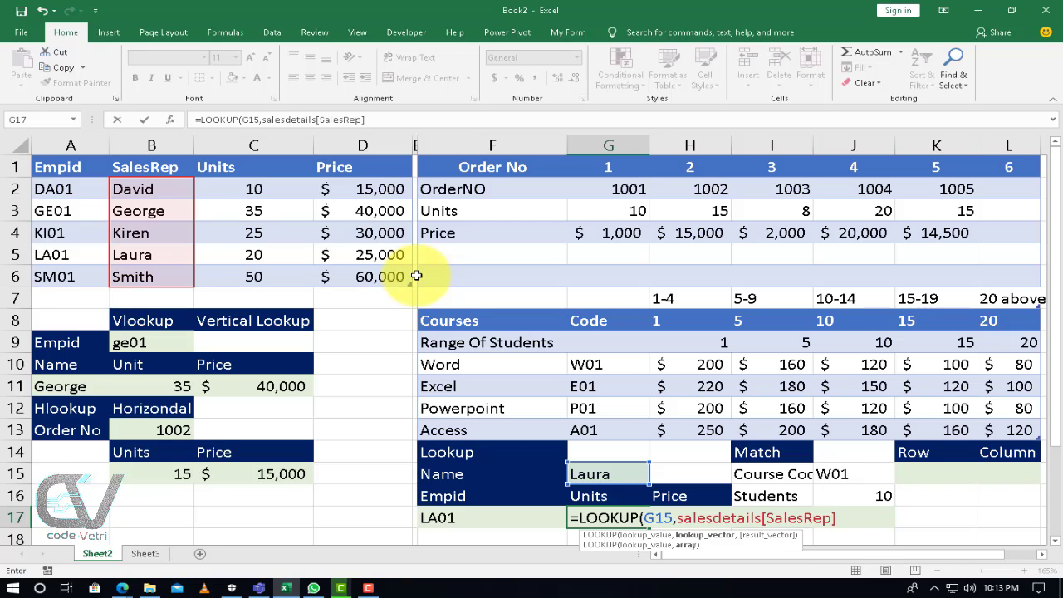
{"action": "type", "text": ","}
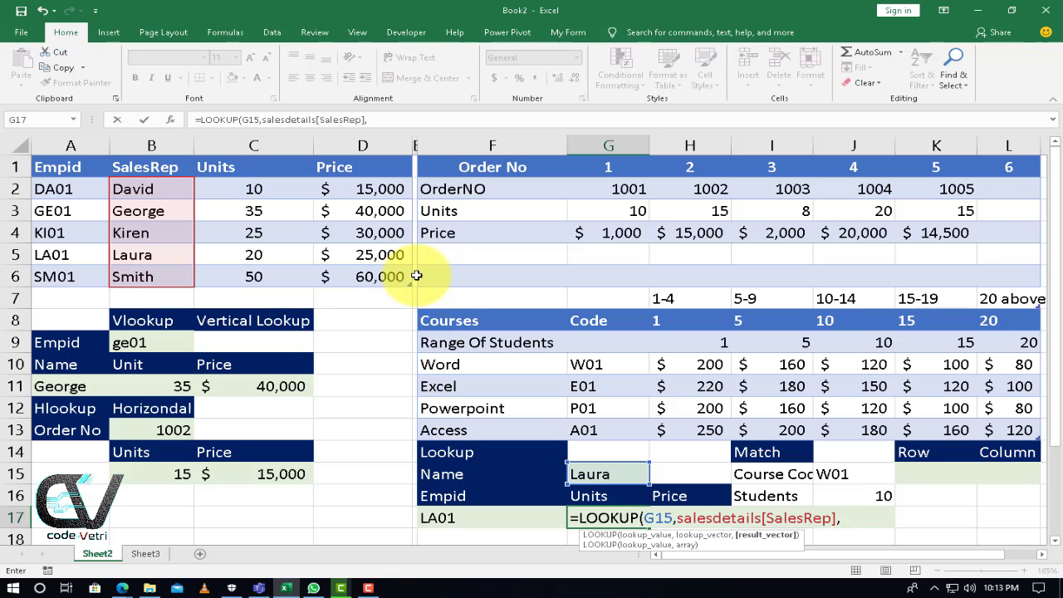
{"action": "type", "text": "sal"}
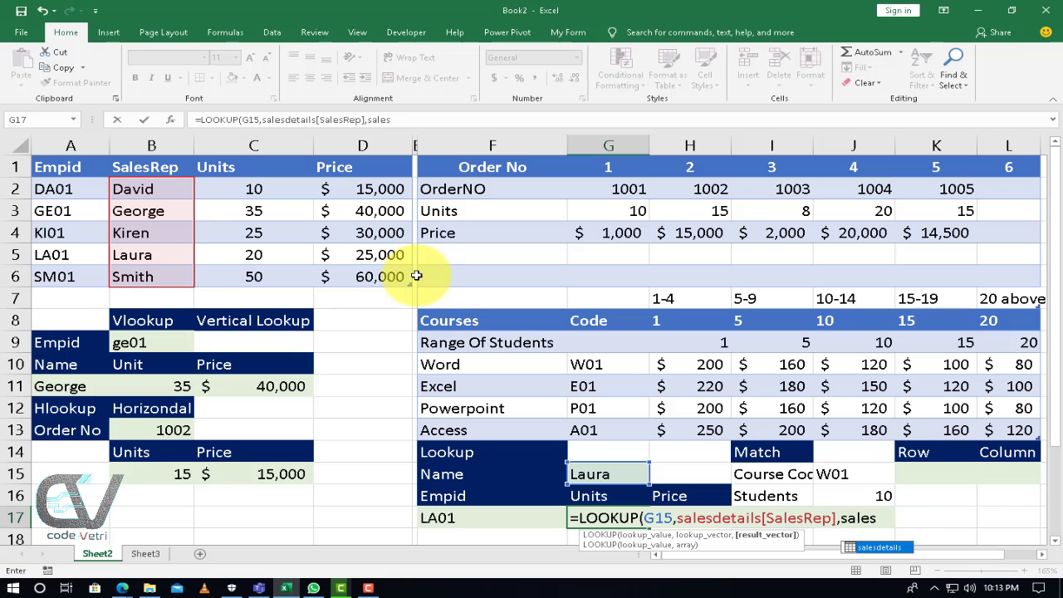
{"action": "type", "text": "es"}
Complete the G17 LOOKUP formula with salesdetails[Units ] as the result vector
{"action": "key", "text": "Tab"}
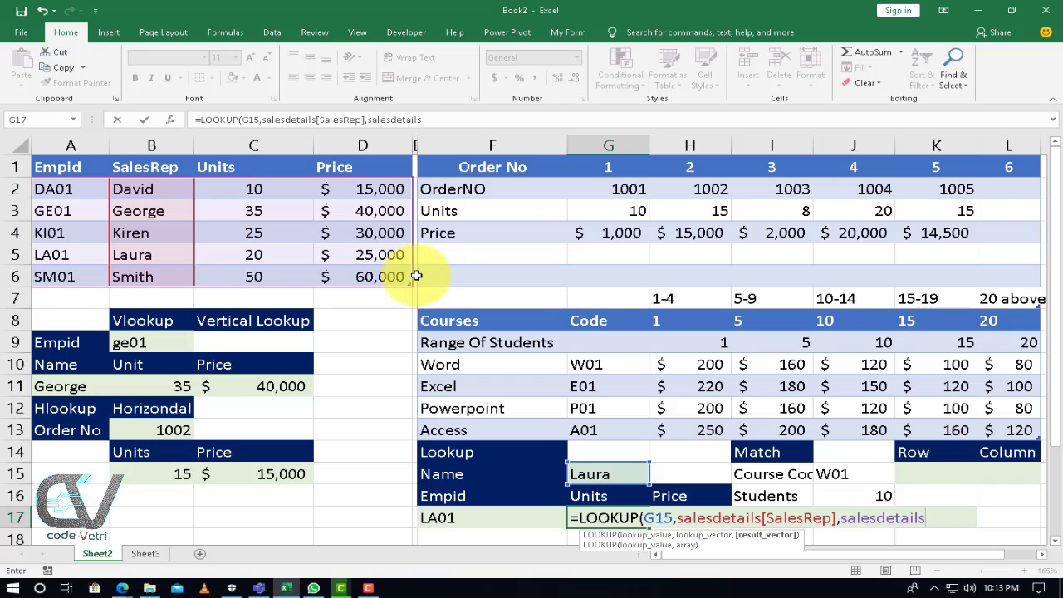
{"action": "type", "text": "["}
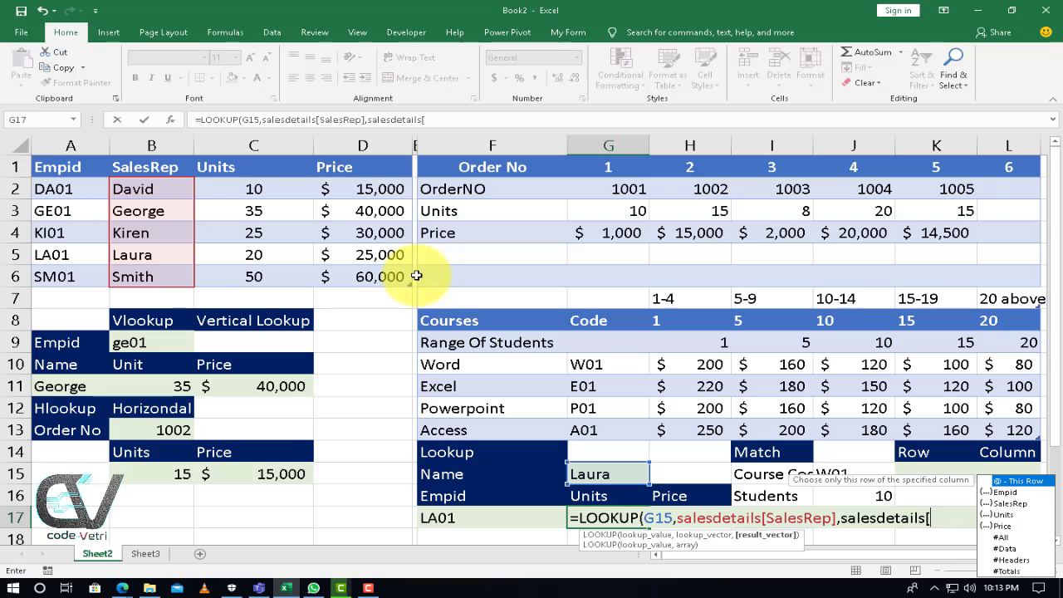
{"action": "key", "text": "Down"}
{"action": "key", "text": "Down"}
{"action": "key", "text": "Down"}
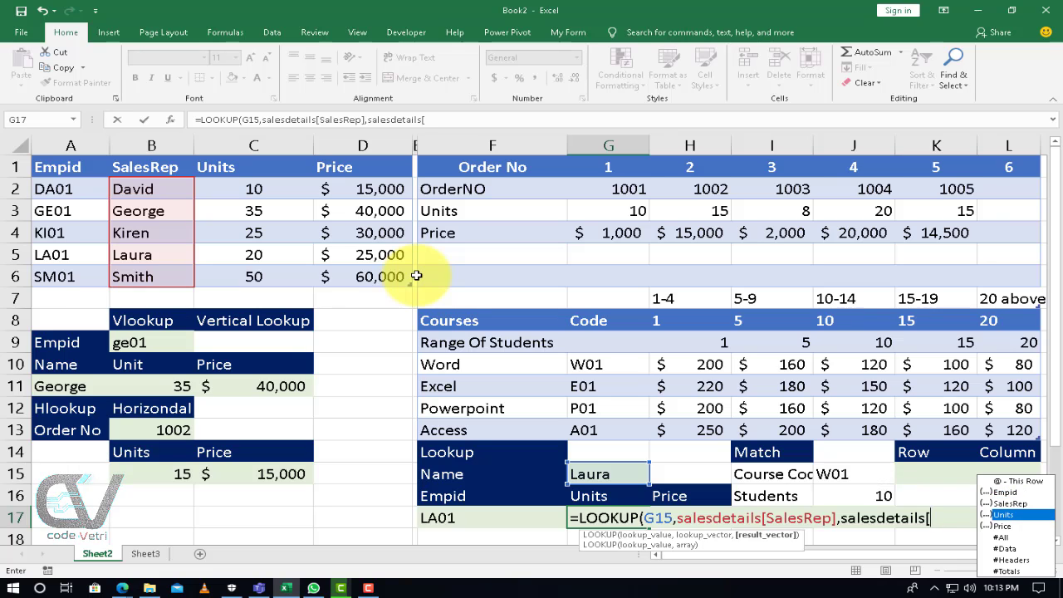
{"action": "key", "text": "Tab"}
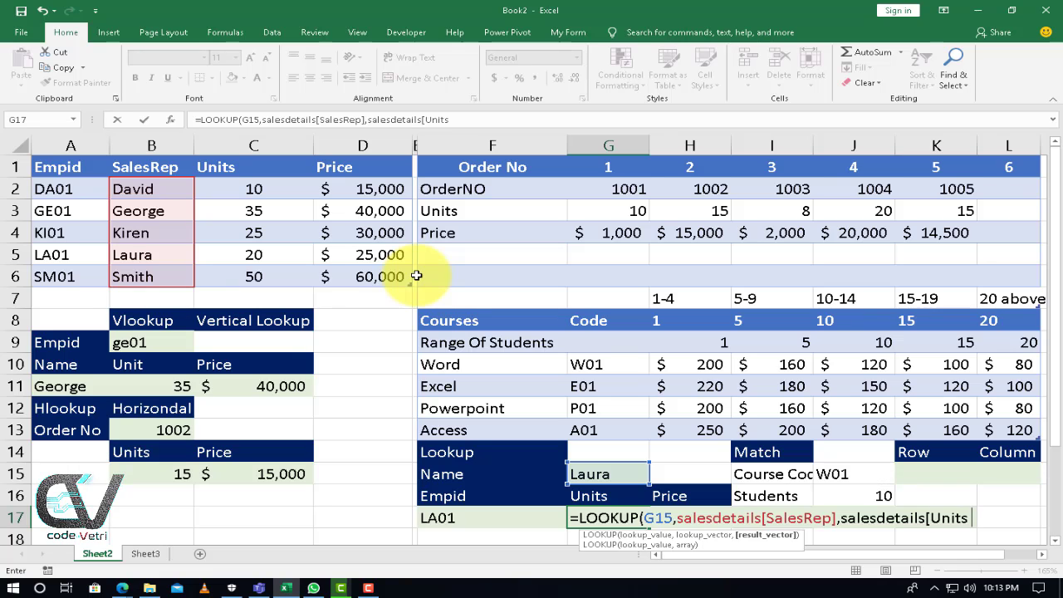
{"action": "type", "text": "]"}
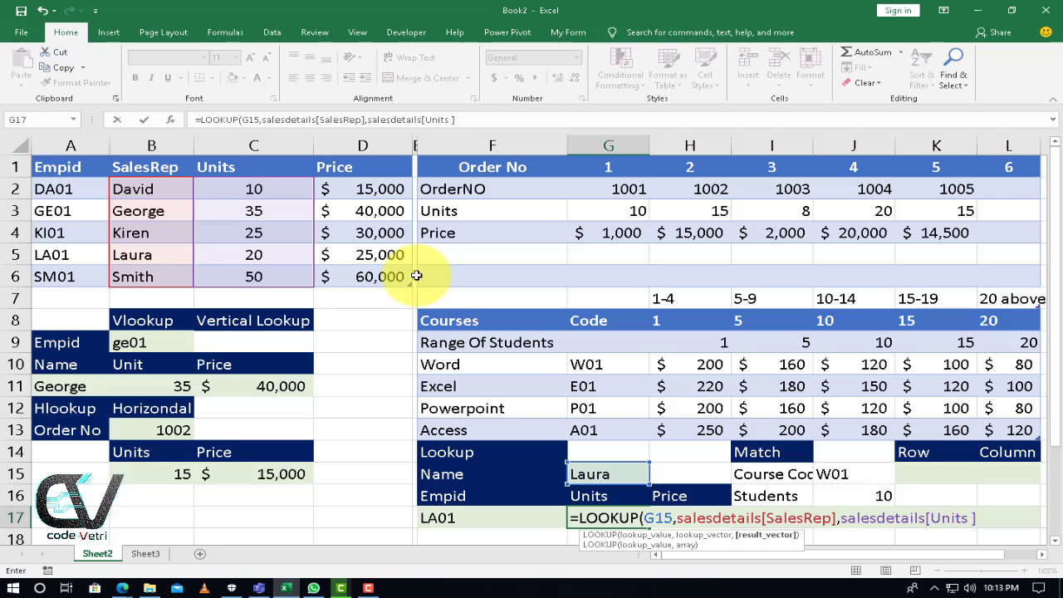
{"action": "type", "text": ")"}
{"action": "key", "text": "Return"}
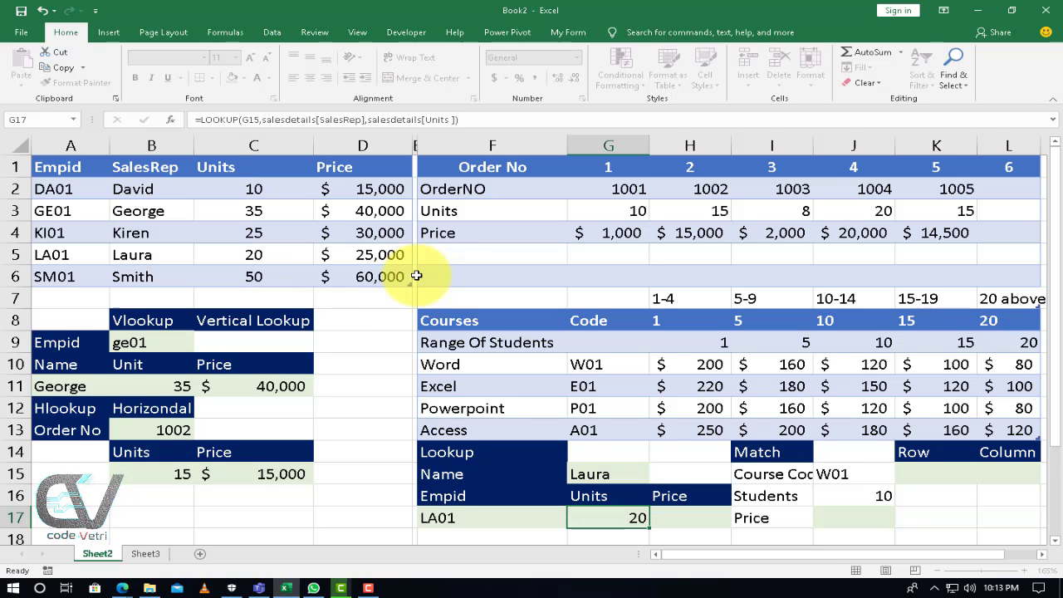
{"action": "key", "text": "Up"}
{"action": "scroll", "coordinate": [416, 275], "scroll_direction": "up", "scroll_amount": 1}
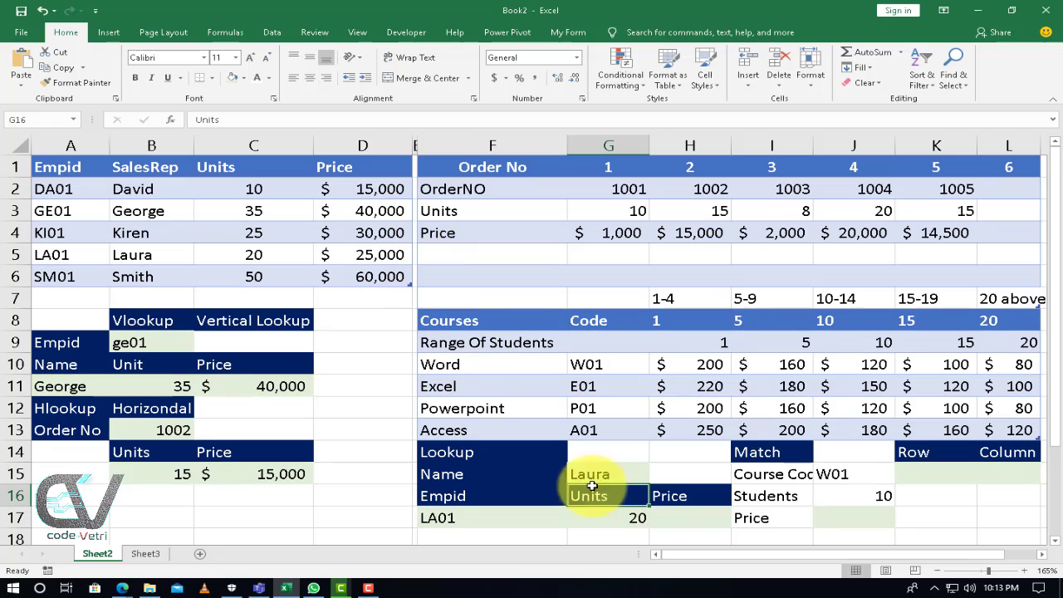
Begin a LOOKUP formula in the Price output cell H17 with G15 as lookup value and salesdetails[SalesRep] as lookup vector
{"action": "left_click", "coordinate": [680, 517]}
{"action": "type", "text": "=look"}
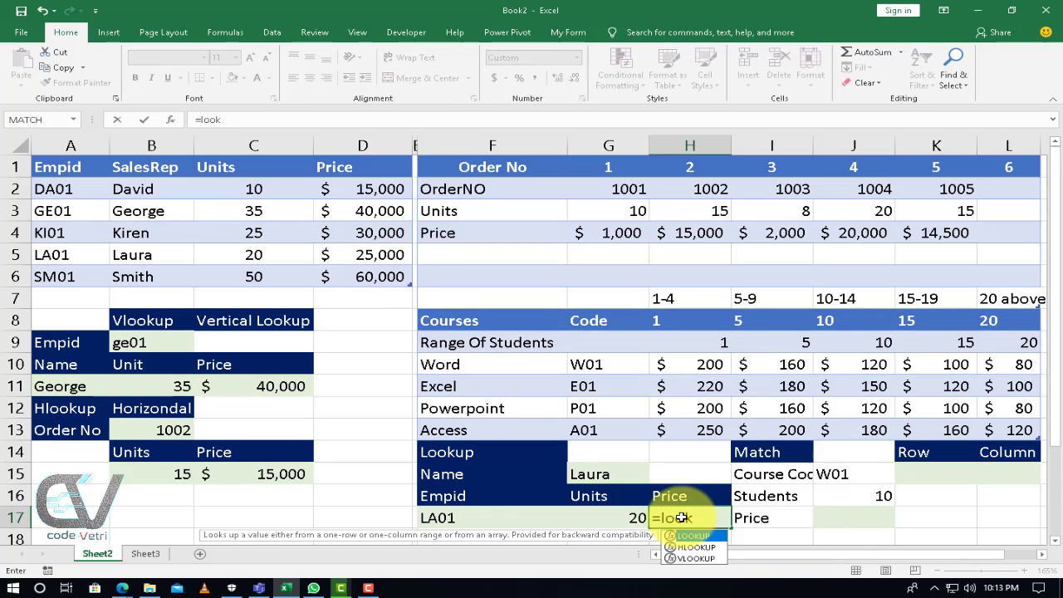
{"action": "key", "text": "Tab"}
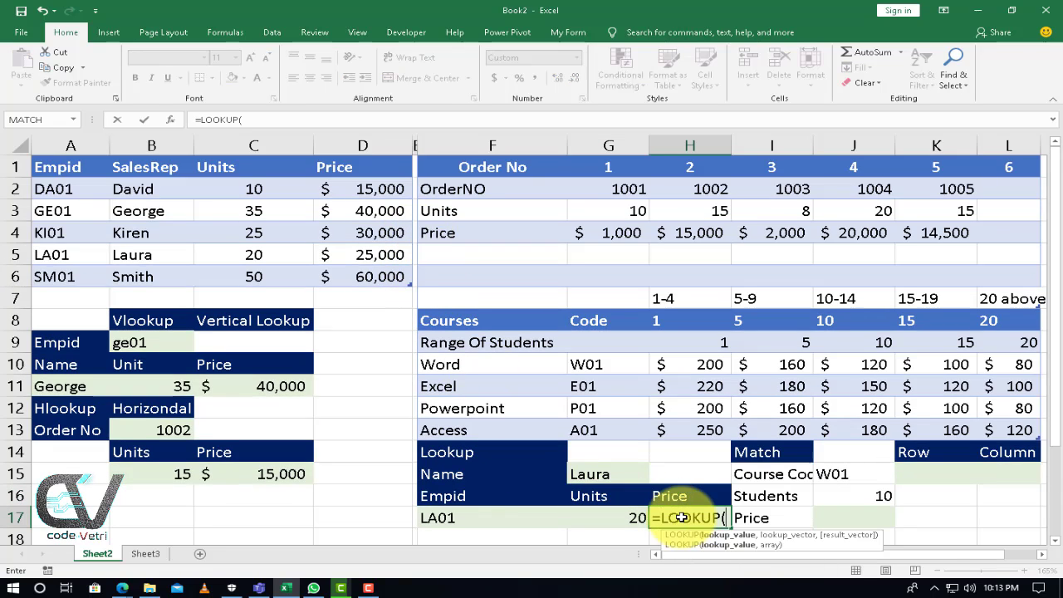
{"action": "left_click", "coordinate": [633, 472]}
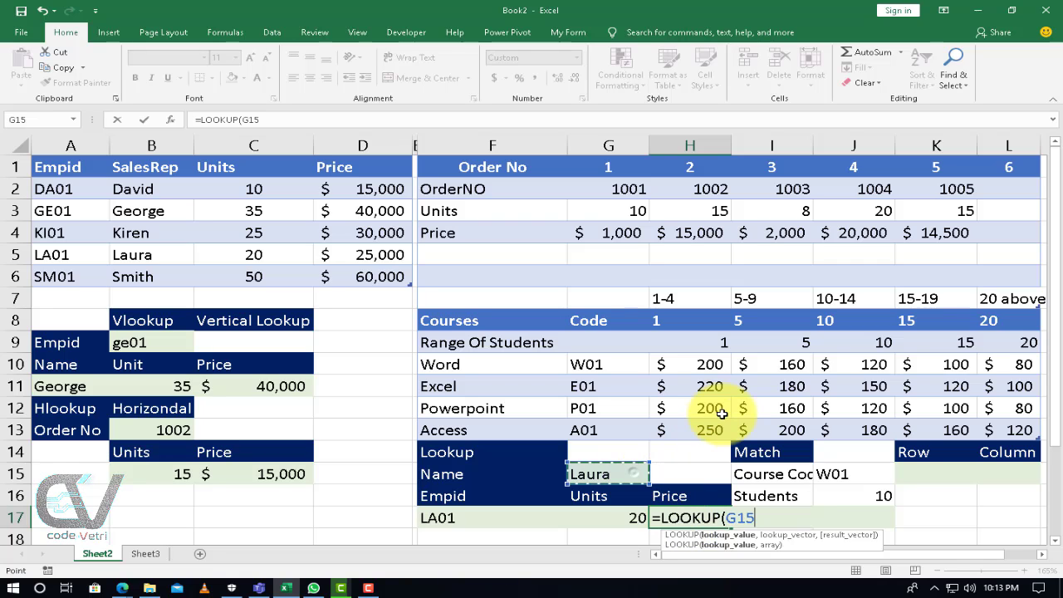
{"action": "type", "text": ","}
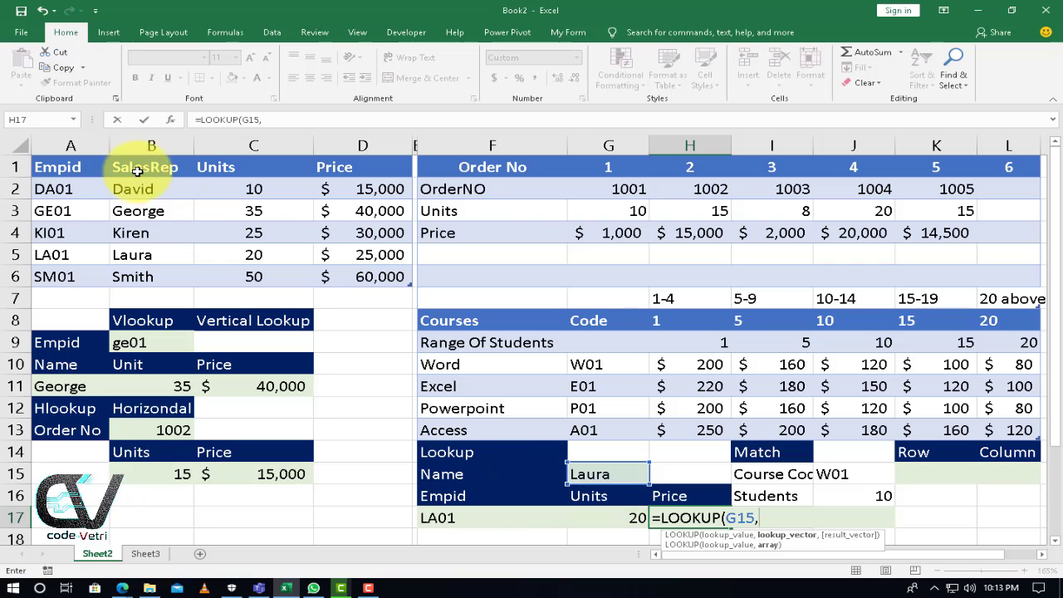
{"action": "type", "text": "sa"}
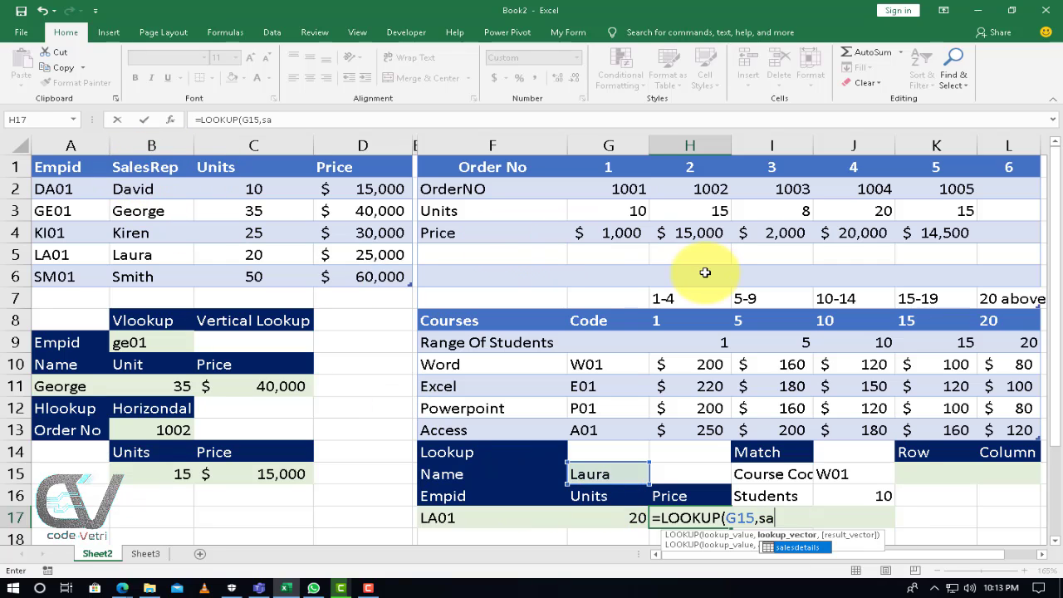
{"action": "key", "text": "Tab"}
{"action": "type", "text": "["}
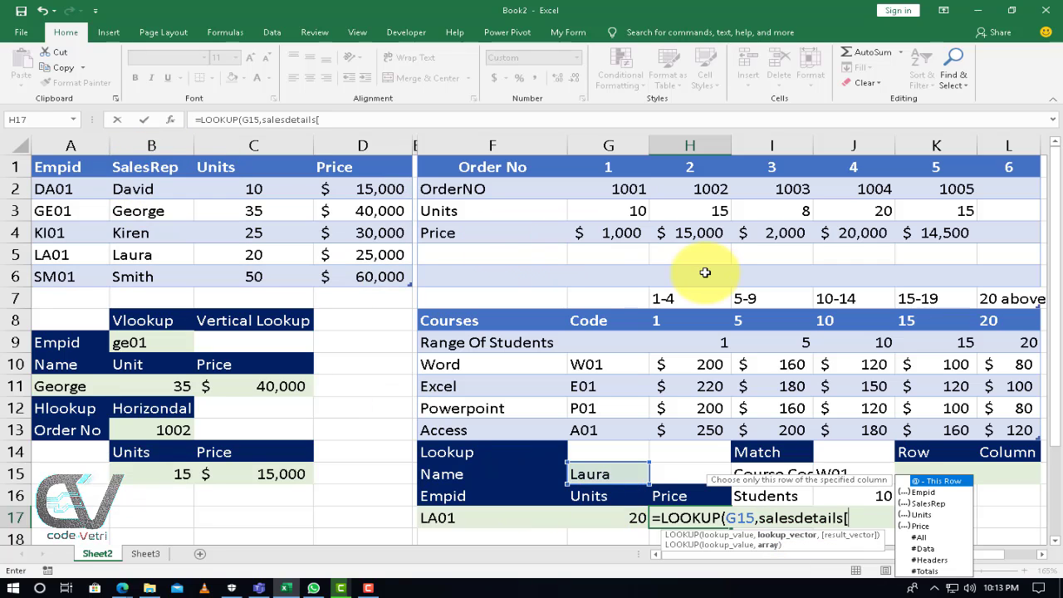
{"action": "key", "text": "Down"}
{"action": "key", "text": "Down"}
{"action": "key", "text": "Tab"}
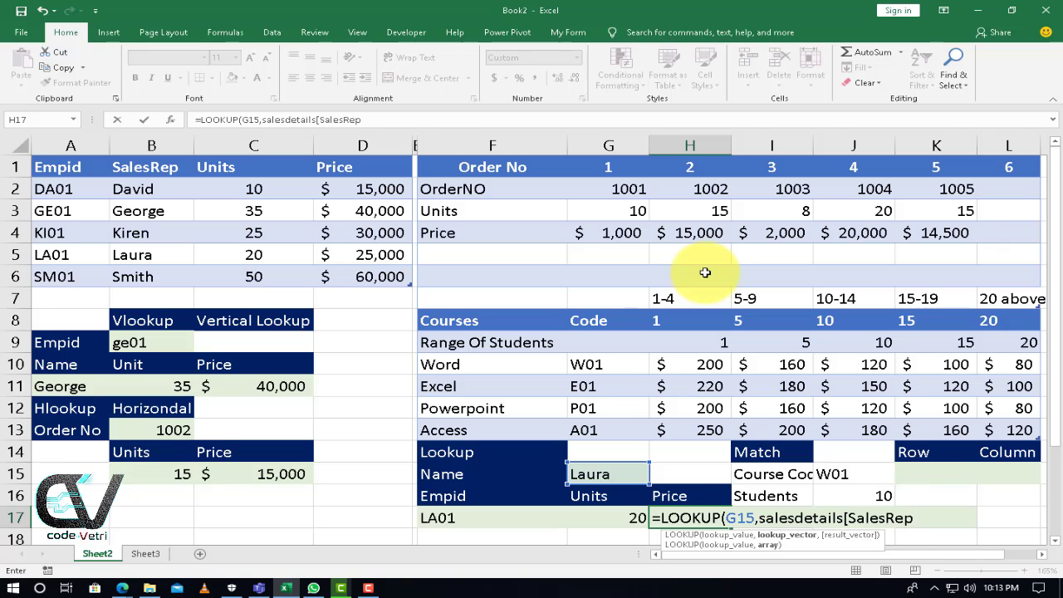
{"action": "type", "text": "]"}
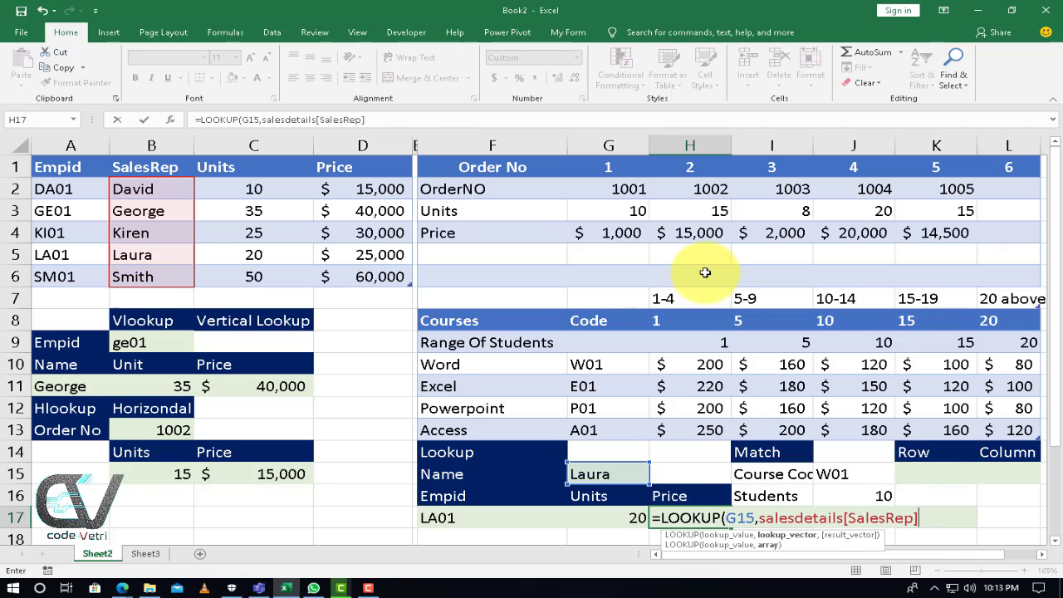
{"action": "type", "text": ","}
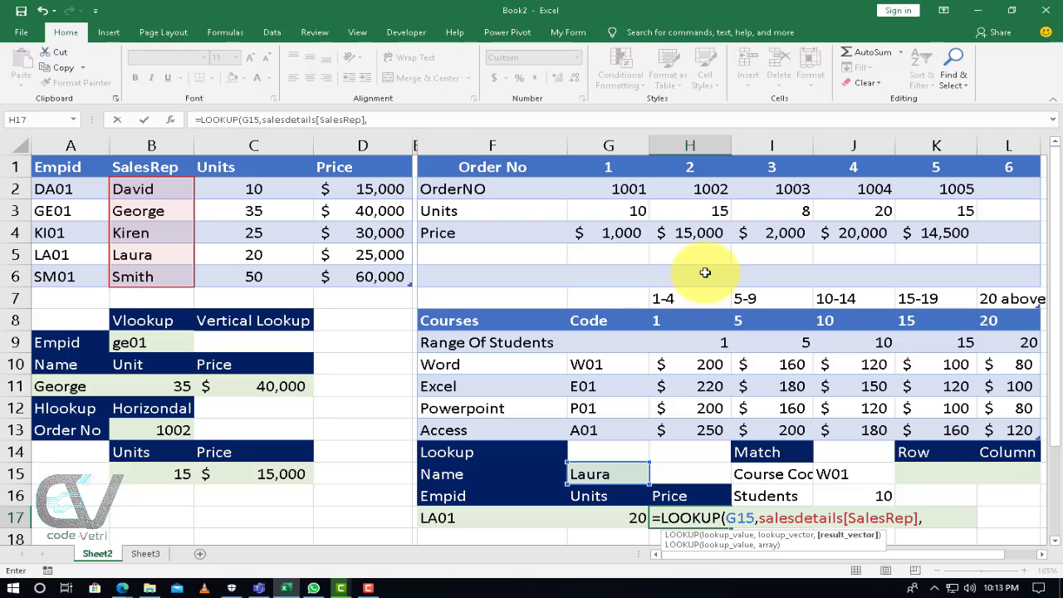
{"action": "type", "text": "salesdetails"}
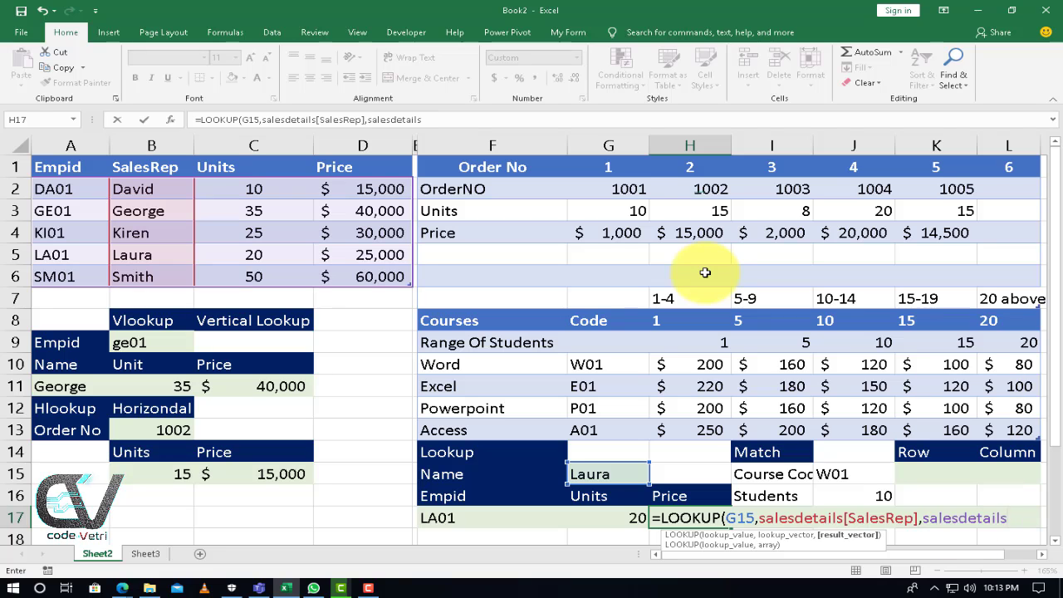
{"action": "type", "text": "["}
Complete the H17 LOOKUP formula with salesdetails[Price] as the result vector
{"action": "key", "text": "Down"}
{"action": "key", "text": "Down"}
{"action": "key", "text": "Down"}
{"action": "key", "text": "Down"}
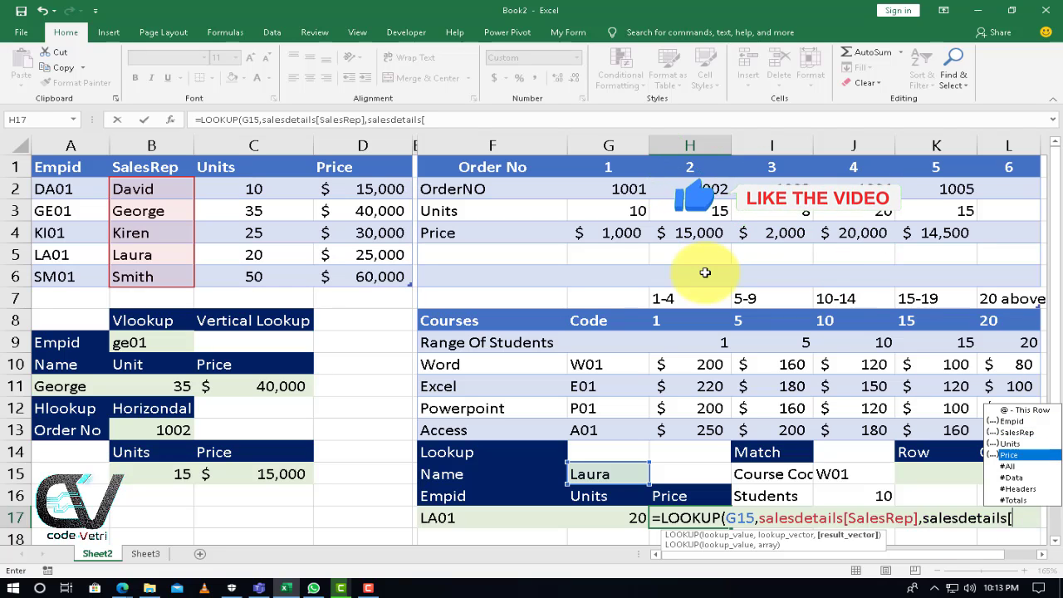
{"action": "key", "text": "Tab"}
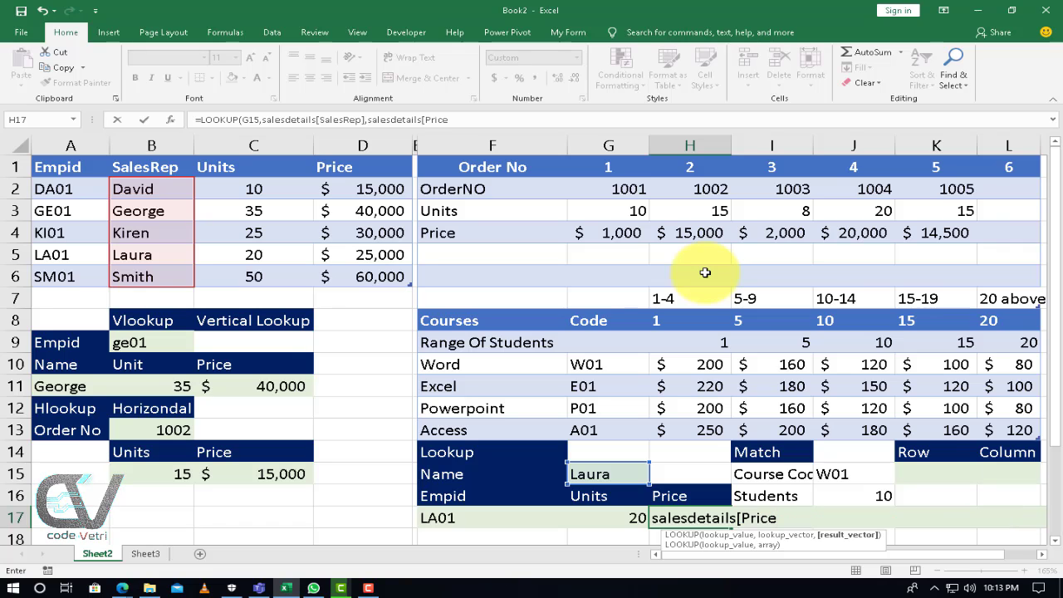
{"action": "type", "text": "]"}
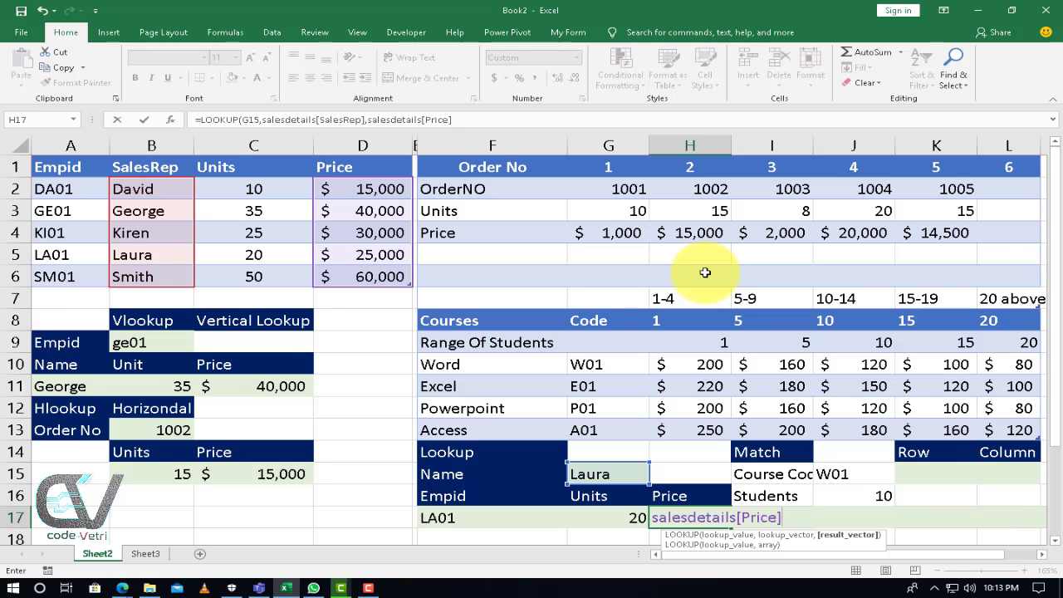
{"action": "type", "text": ")"}
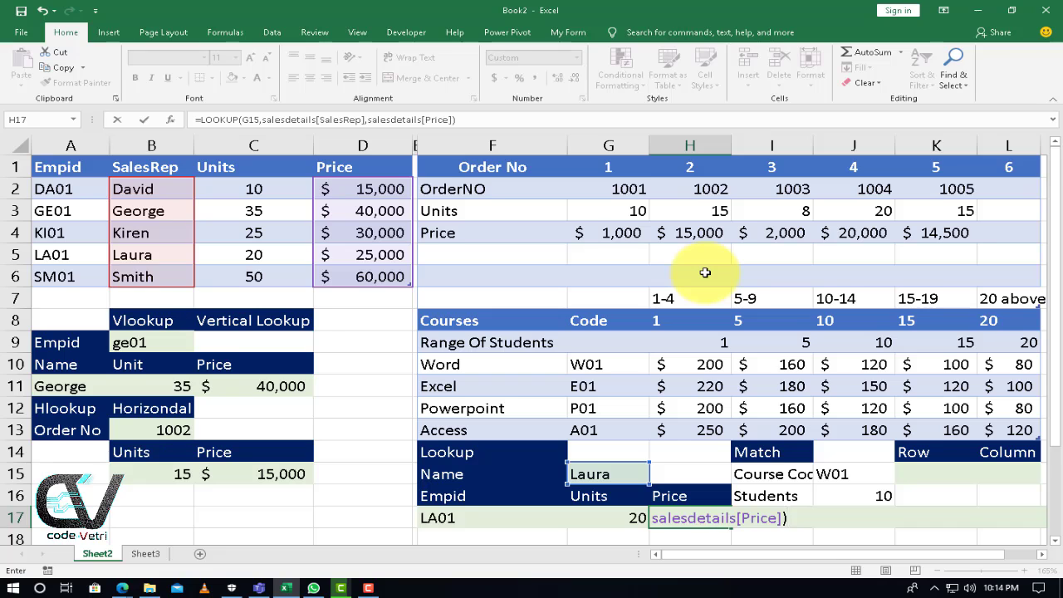
{"action": "key", "text": "Return"}
Change the Lookup Name input cell G15 to the sales rep's name from row 6 of the sales table
{"action": "scroll", "coordinate": [664, 357], "scroll_direction": "up", "scroll_amount": 1}
{"action": "left_click", "coordinate": [623, 475]}
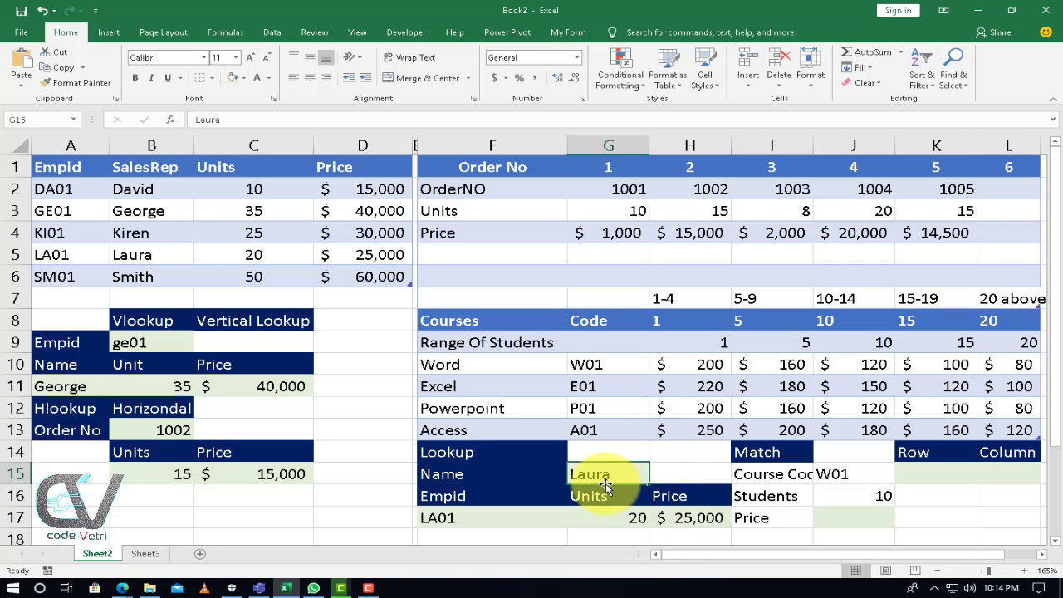
{"action": "type", "text": "Smith"}
{"action": "key", "text": "Return"}
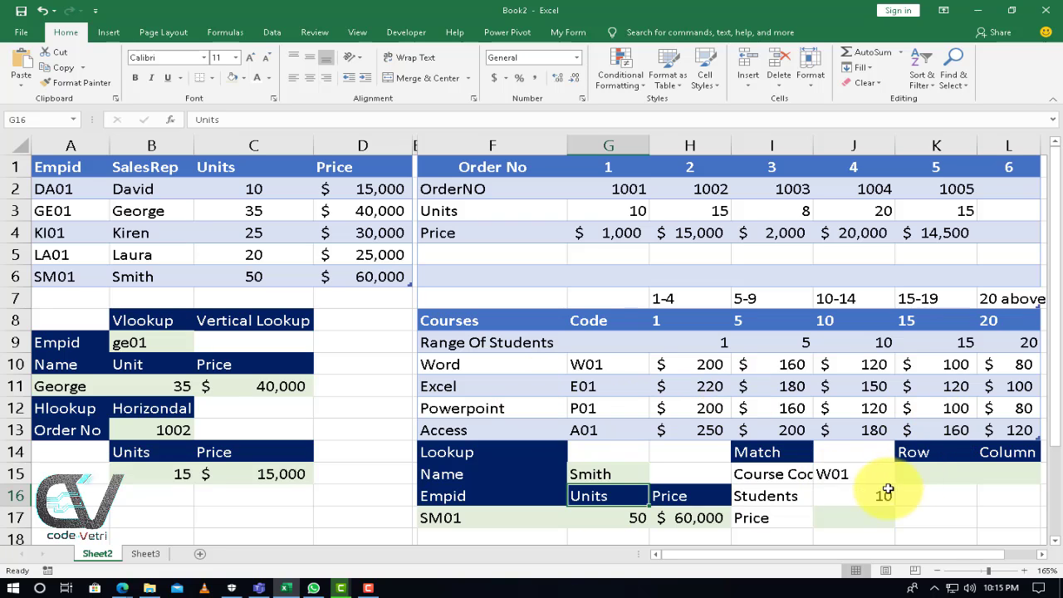
Widen column I so the Course Code label in the Match section fits inside its cell
{"action": "left_click", "coordinate": [588, 340]}
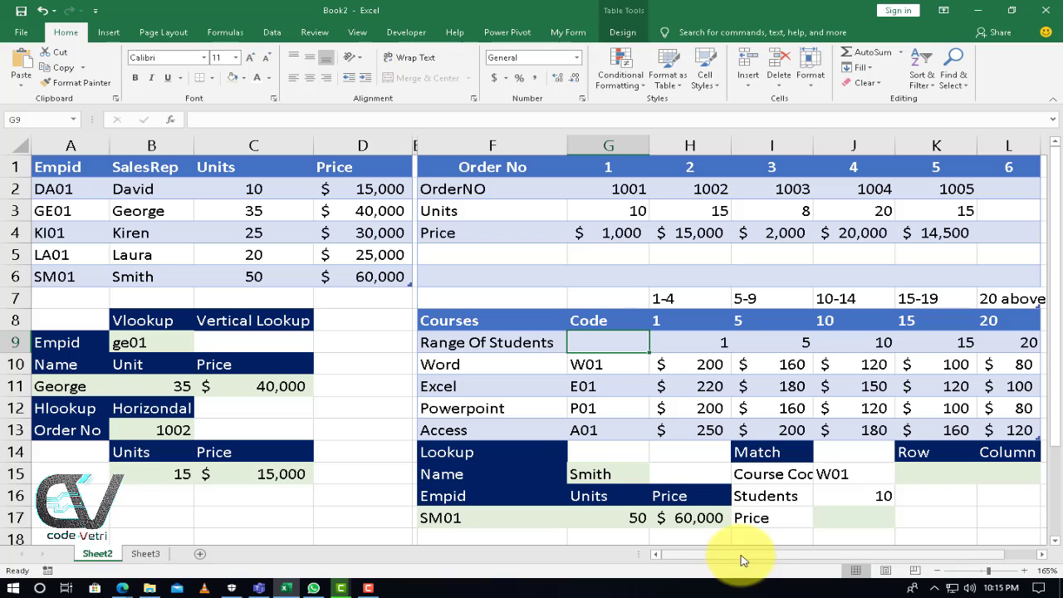
{"action": "left_click_drag", "start_coordinate": [741, 555], "coordinate": [770, 554]}
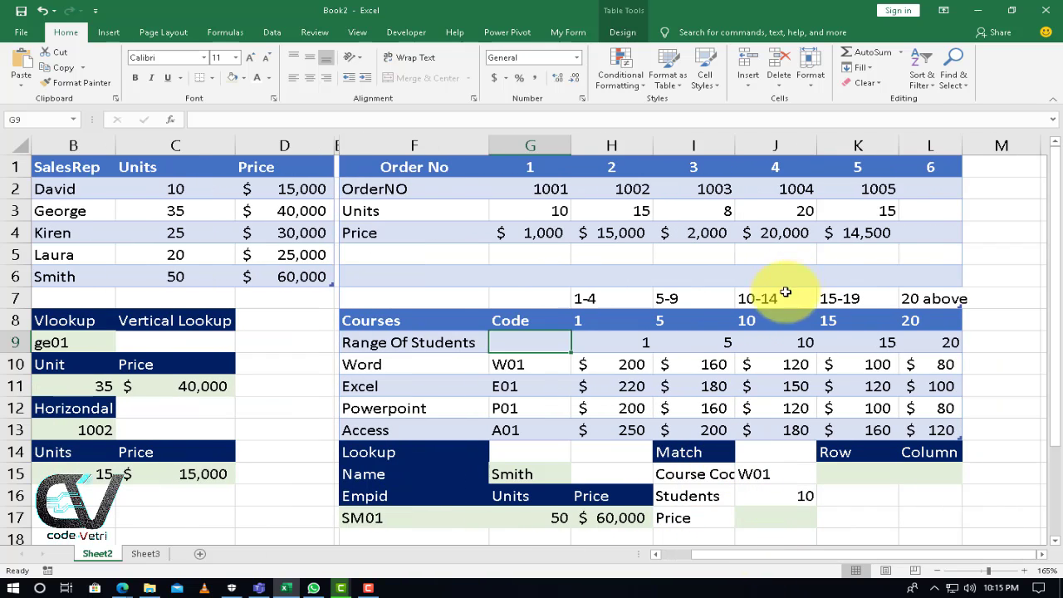
{"action": "left_click_drag", "start_coordinate": [734, 141], "coordinate": [755, 141]}
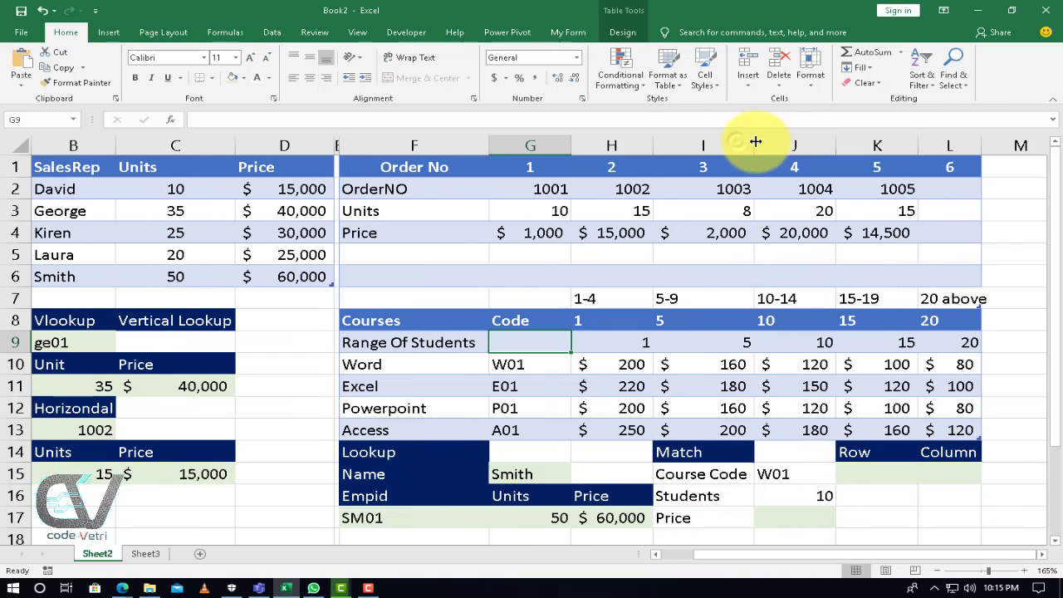
Examine the student-range headers, the Word course's prices per range, and the Match section's Course Code, Students and Price cells
{"action": "left_click", "coordinate": [707, 474]}
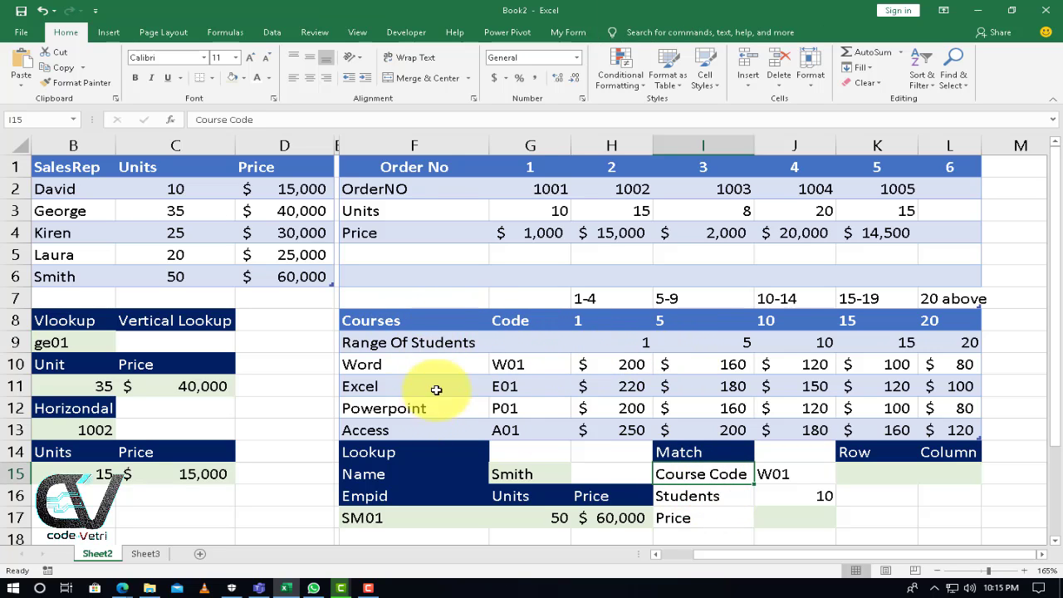
{"action": "left_click", "coordinate": [600, 320]}
{"action": "left_click", "coordinate": [716, 325]}
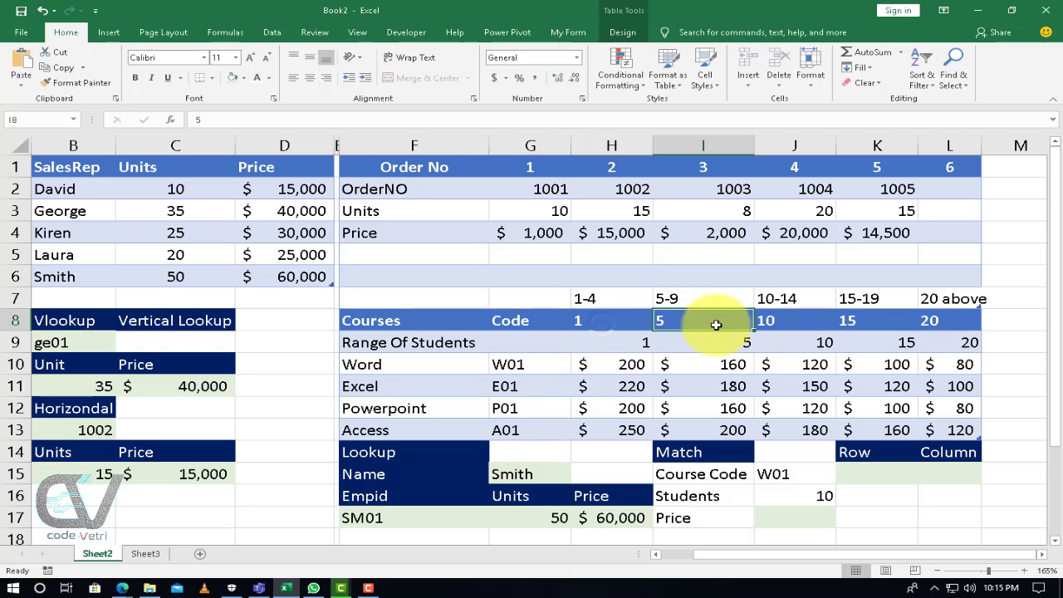
{"action": "left_click", "coordinate": [797, 324]}
{"action": "left_click", "coordinate": [874, 324]}
{"action": "left_click", "coordinate": [955, 324]}
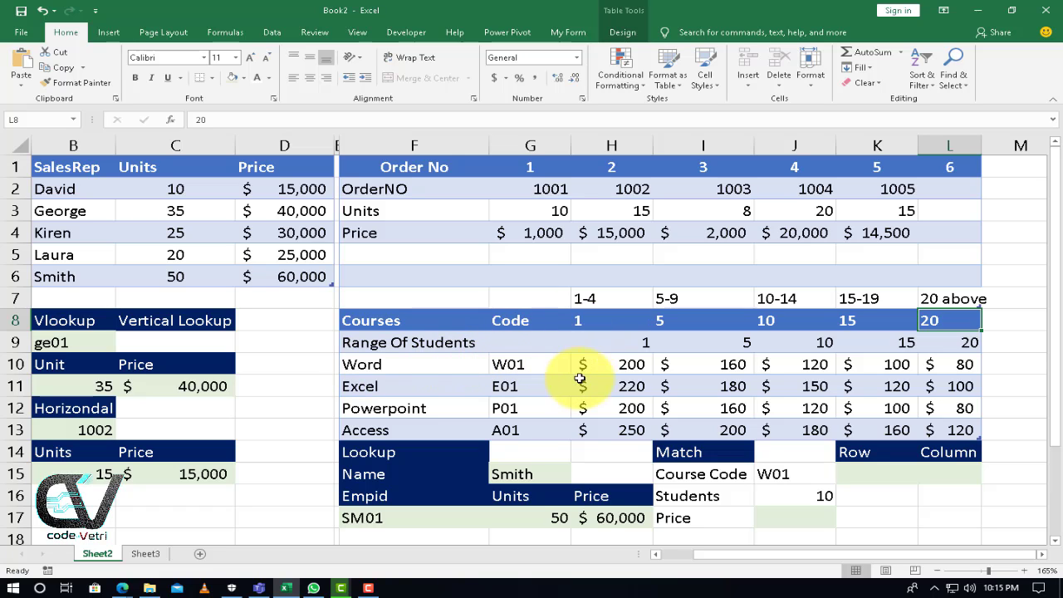
{"action": "left_click", "coordinate": [614, 364]}
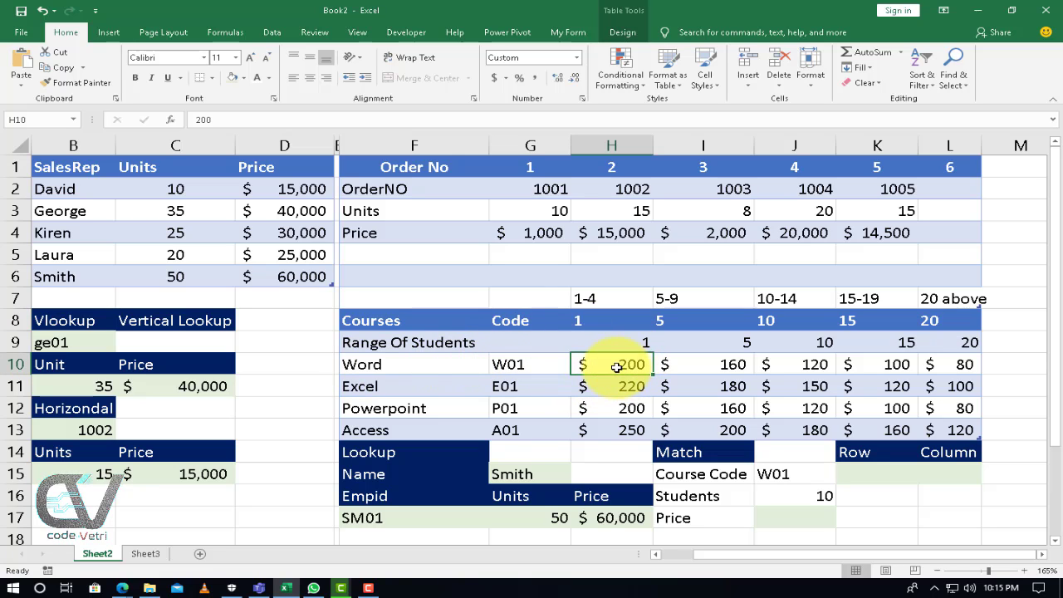
{"action": "left_click", "coordinate": [716, 367]}
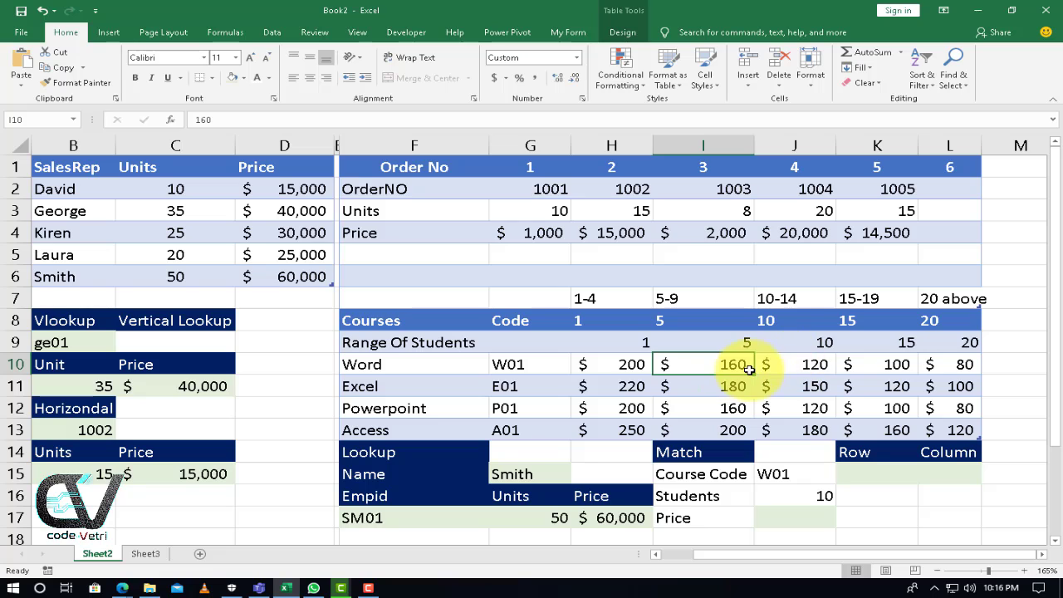
{"action": "left_click", "coordinate": [802, 370]}
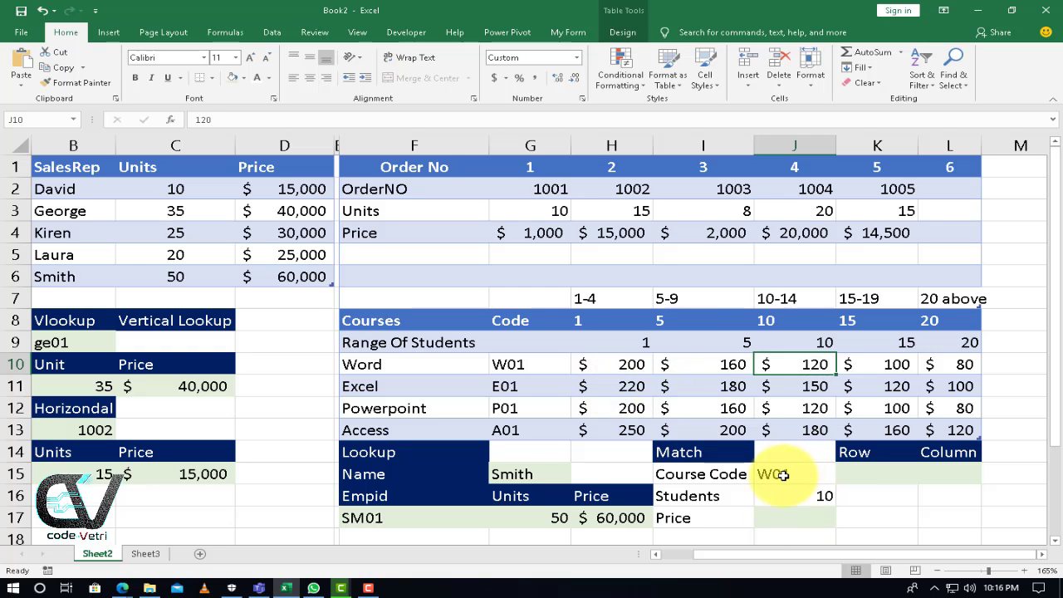
{"action": "left_click", "coordinate": [812, 495]}
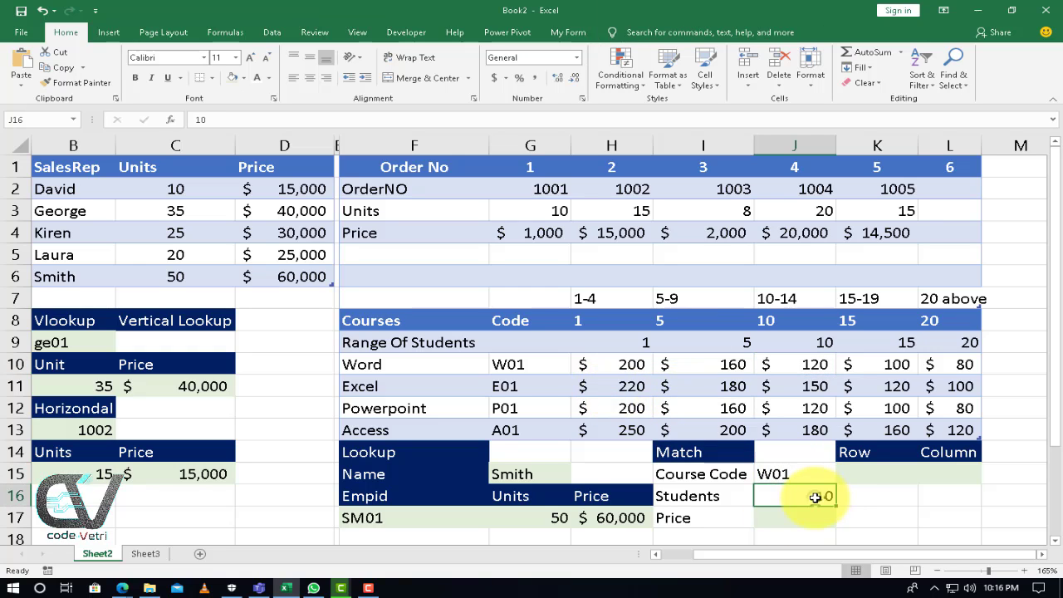
{"action": "left_click", "coordinate": [803, 476]}
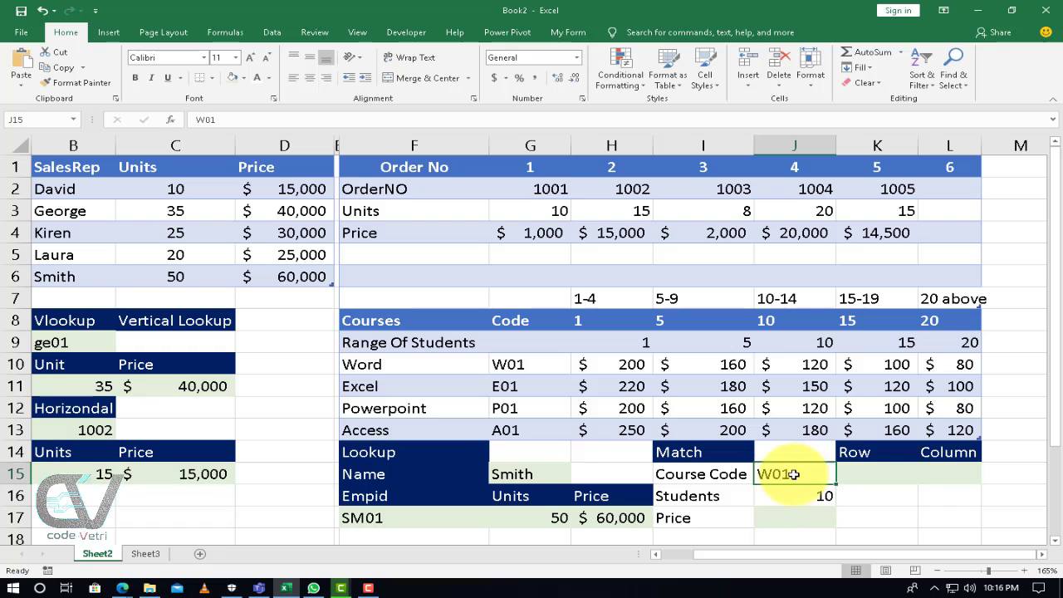
{"action": "left_click", "coordinate": [816, 497]}
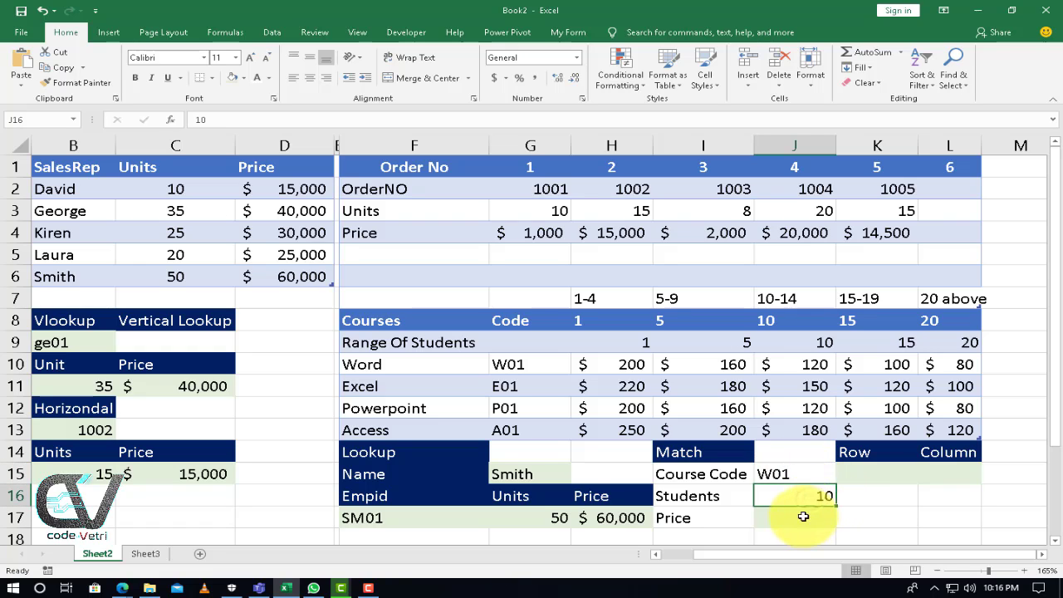
{"action": "left_click", "coordinate": [799, 518]}
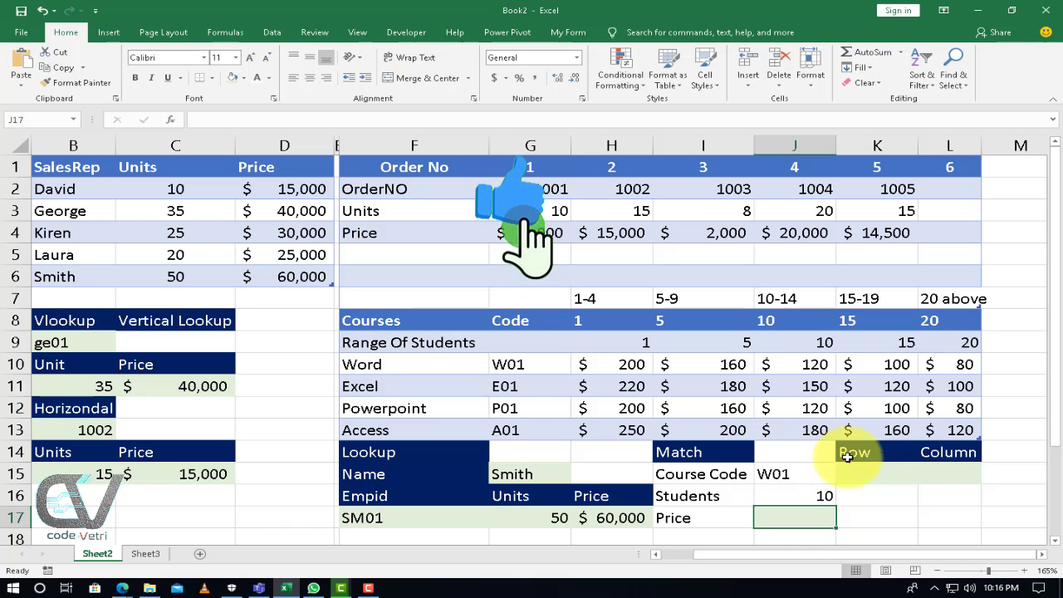
Begin a MATCH formula in the Row output cell K15 with course code cell J15 as the lookup value
{"action": "left_click", "coordinate": [868, 476]}
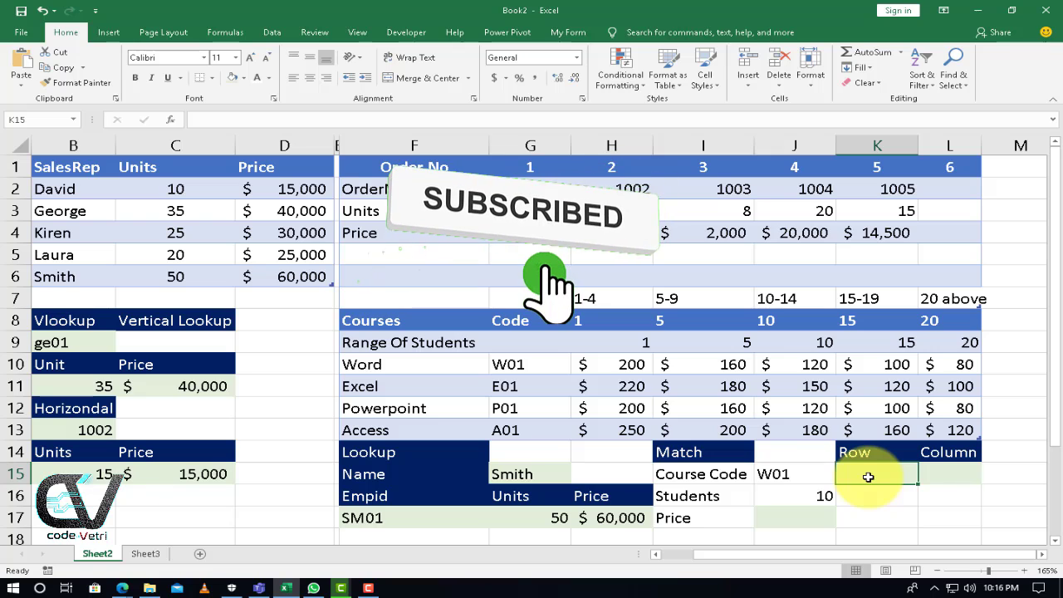
{"action": "left_click", "coordinate": [689, 479]}
{"action": "left_click", "coordinate": [759, 477]}
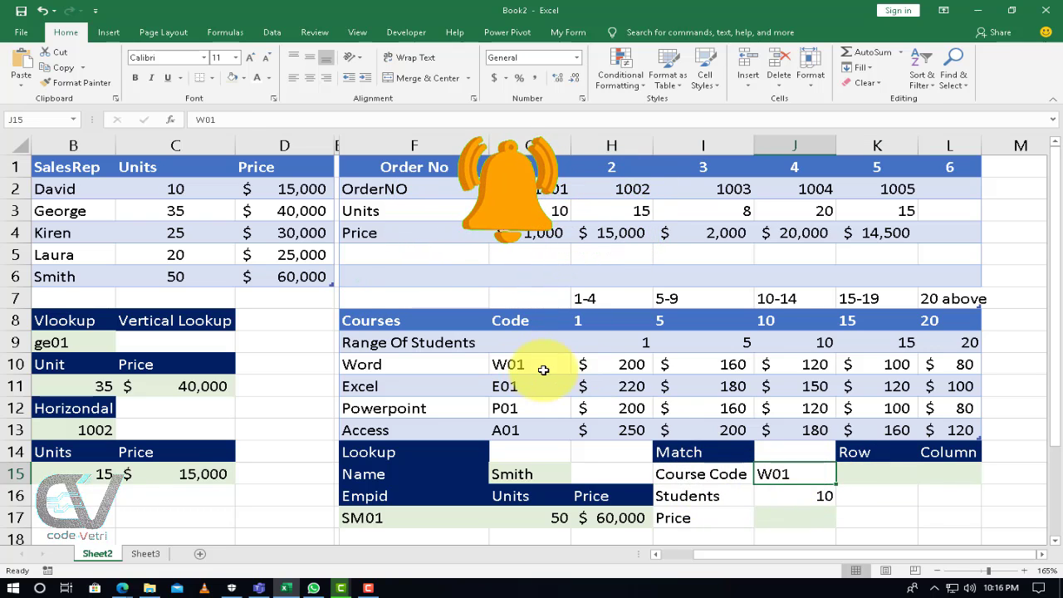
{"action": "left_click", "coordinate": [869, 478]}
{"action": "type", "text": "=m"}
{"action": "key", "text": "Tab"}
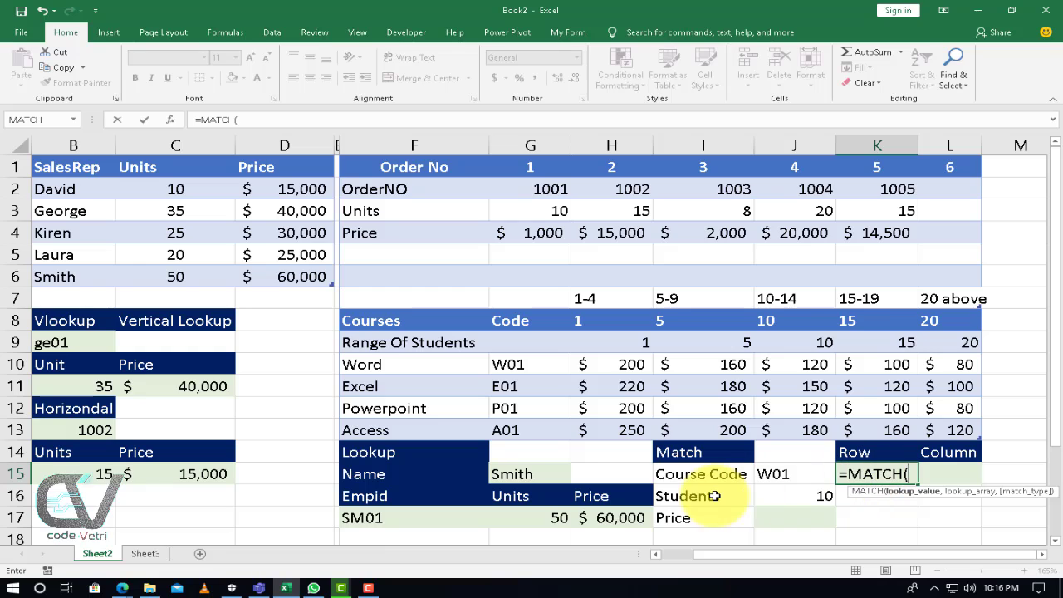
{"action": "left_click", "coordinate": [784, 469]}
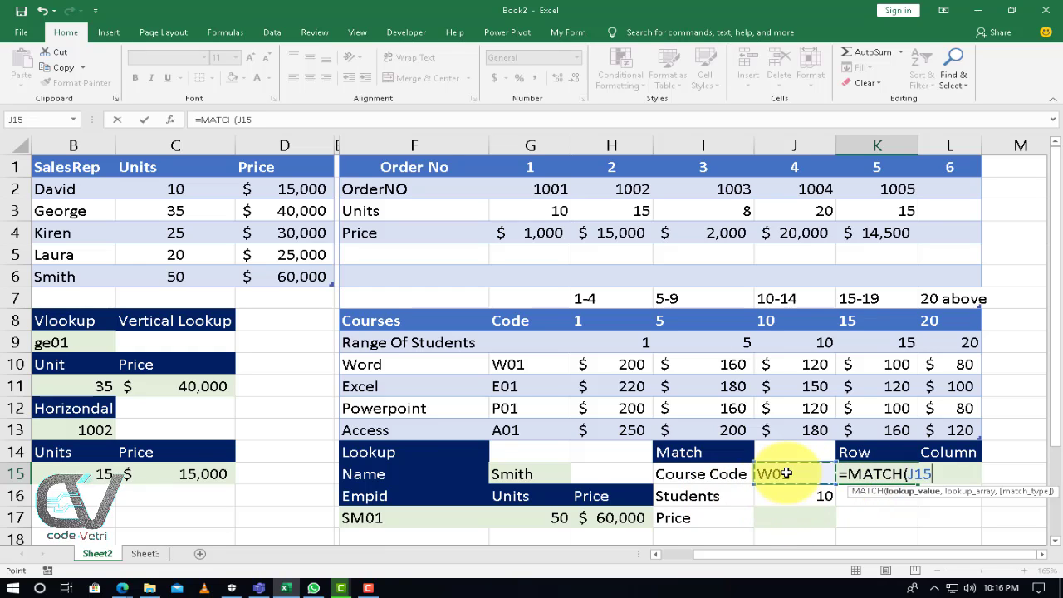
{"action": "type", "text": ","}
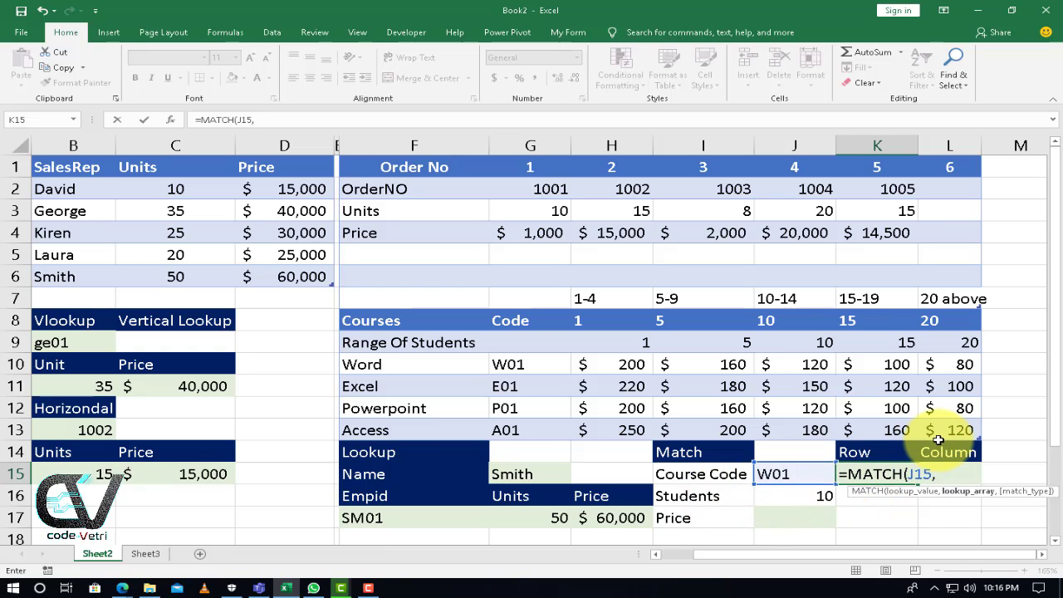
Complete the K15 MATCH formula with course codes G10:G13 as the lookup array and match type 0 (exact match)
{"action": "left_click", "coordinate": [529, 364]}
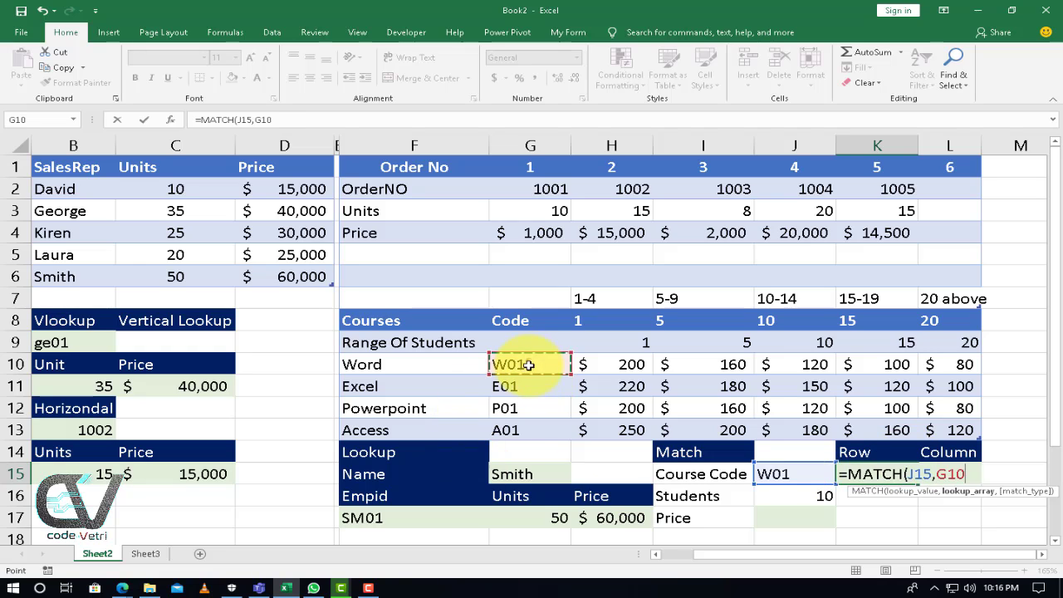
{"action": "left_click_drag", "start_coordinate": [529, 365], "coordinate": [526, 431]}
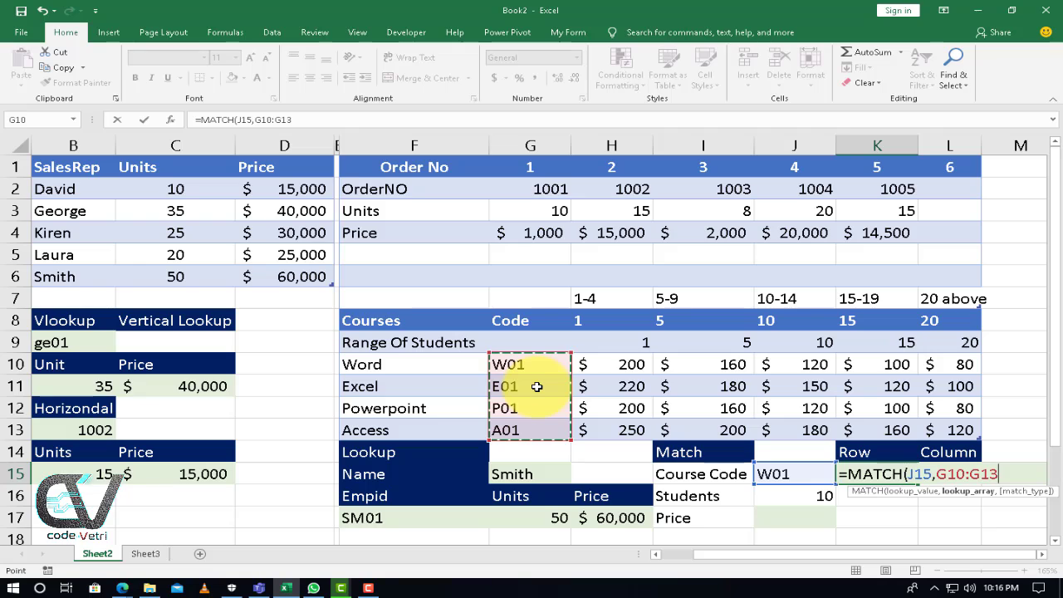
{"action": "type", "text": ","}
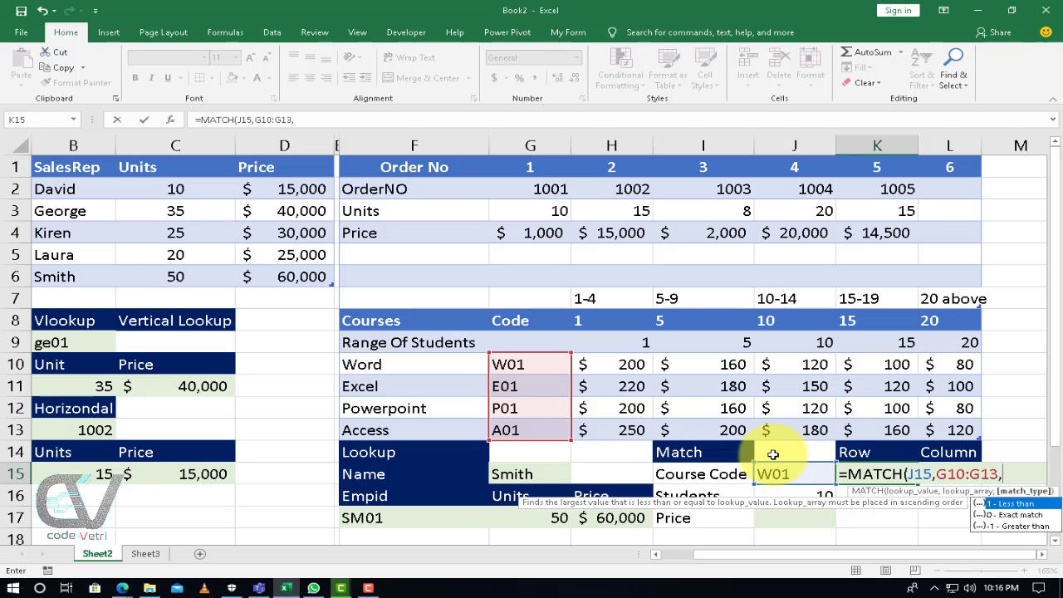
{"action": "key", "text": "Down"}
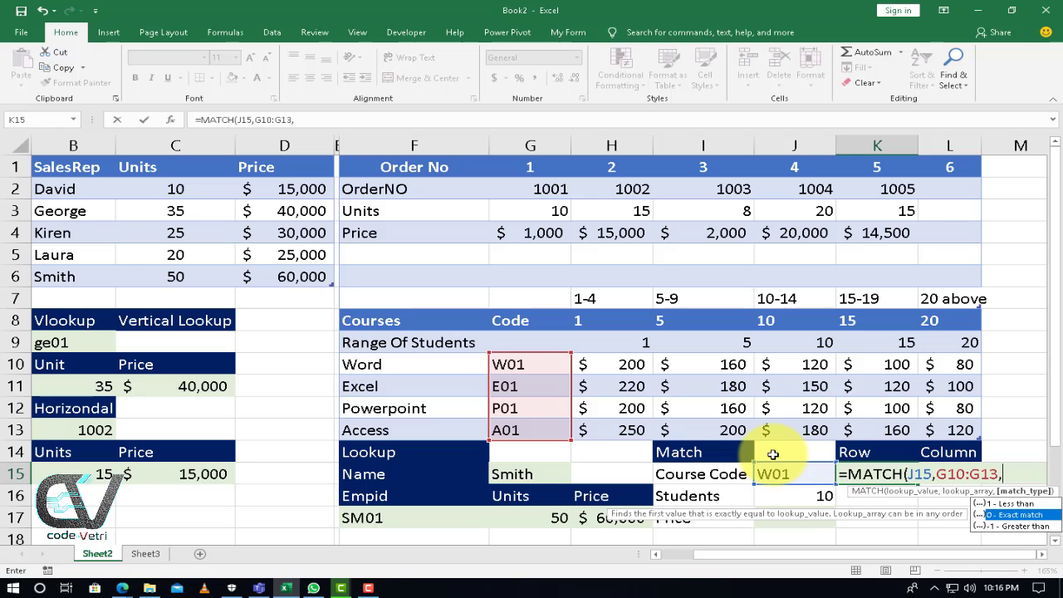
{"action": "key", "text": "Tab"}
{"action": "type", "text": ")"}
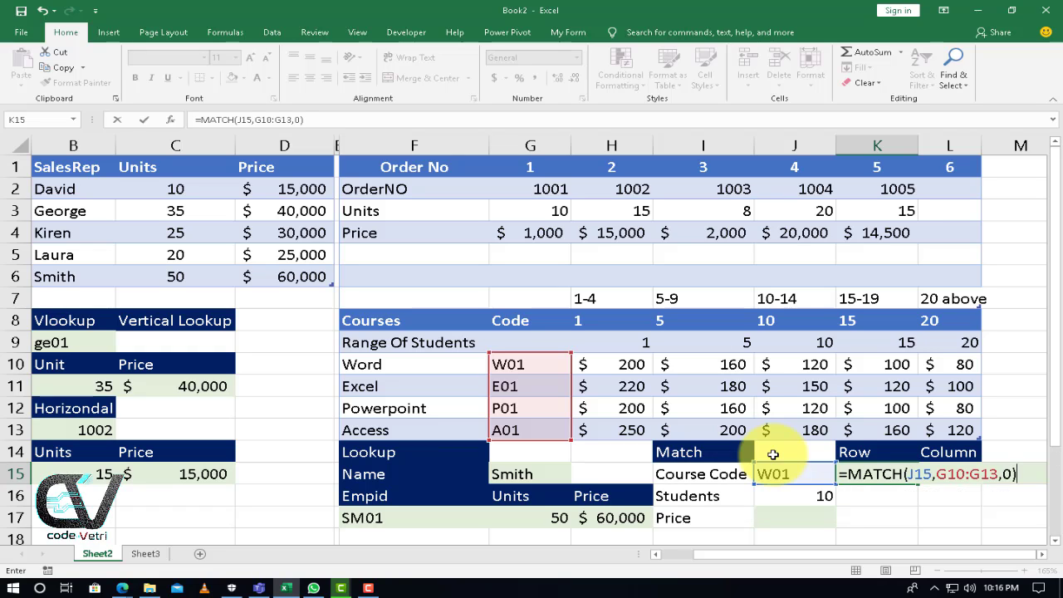
{"action": "key", "text": "Return"}
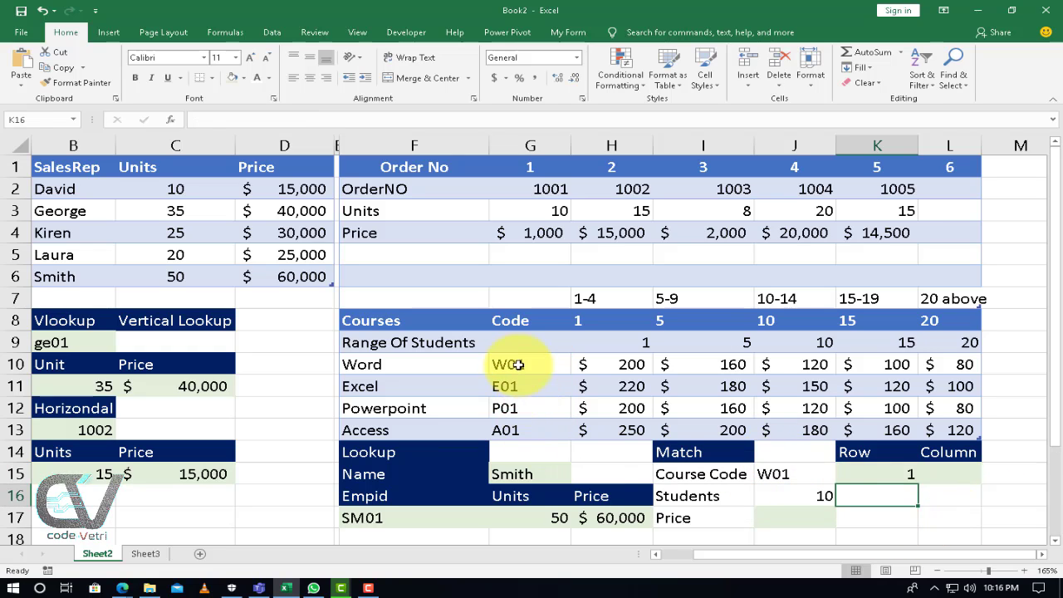
Begin a MATCH formula in the Column output cell L15 with the Students cell J16 as the lookup value
{"action": "left_click_drag", "start_coordinate": [519, 363], "coordinate": [517, 429]}
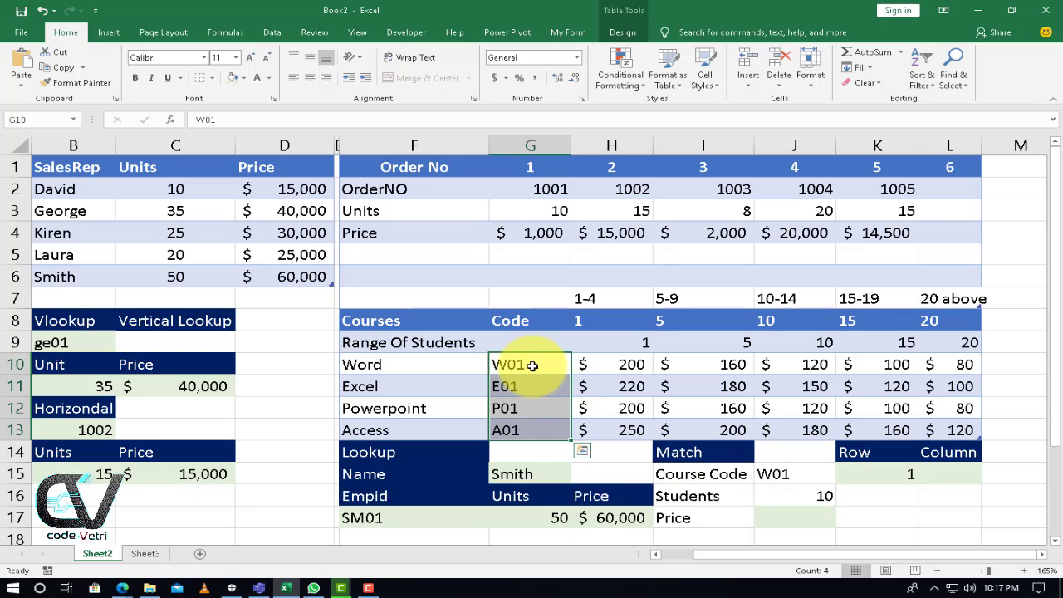
{"action": "left_click", "coordinate": [714, 498]}
{"action": "left_click", "coordinate": [795, 496]}
{"action": "left_click_drag", "start_coordinate": [612, 341], "coordinate": [946, 340]}
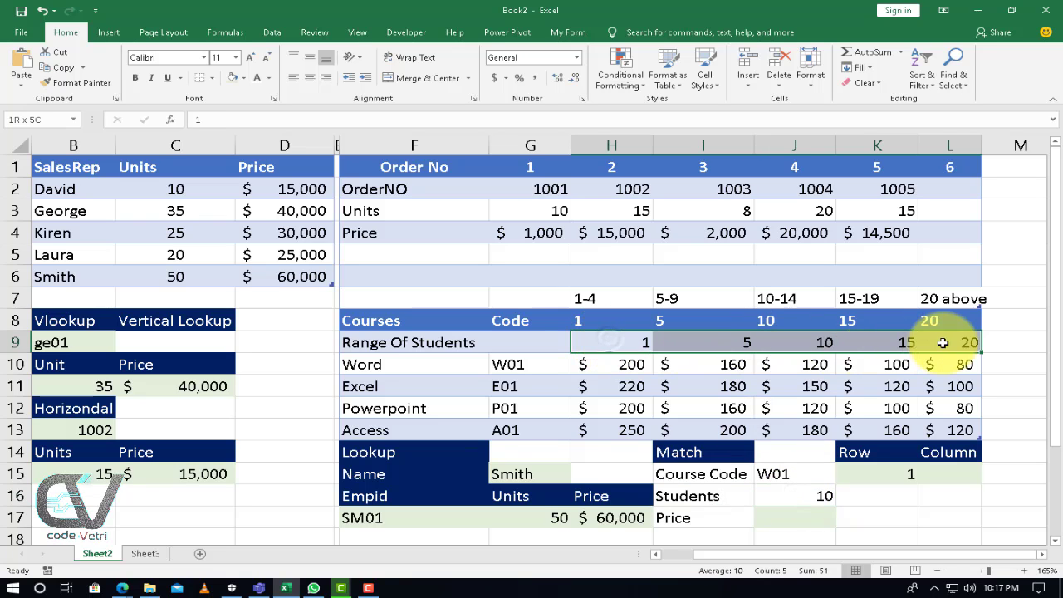
{"action": "left_click", "coordinate": [951, 474]}
{"action": "type", "text": "=mat"}
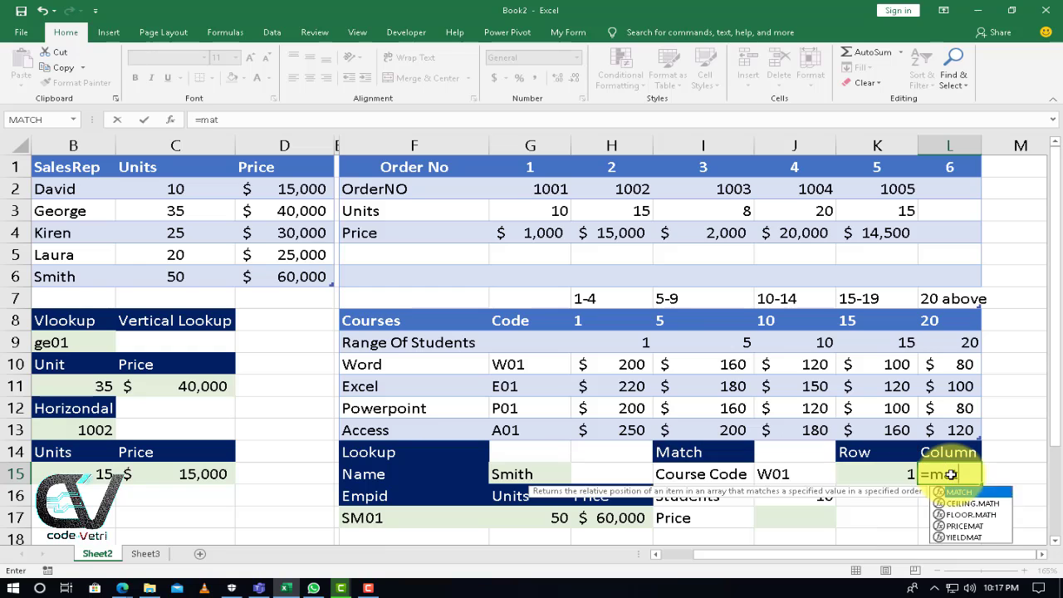
{"action": "key", "text": "Tab"}
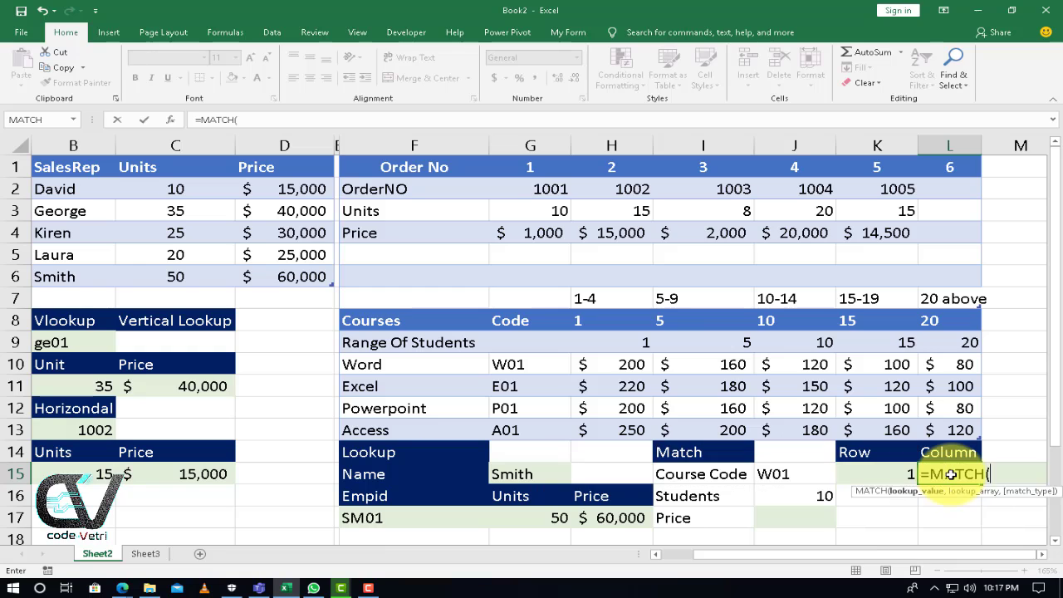
{"action": "left_click", "coordinate": [807, 499]}
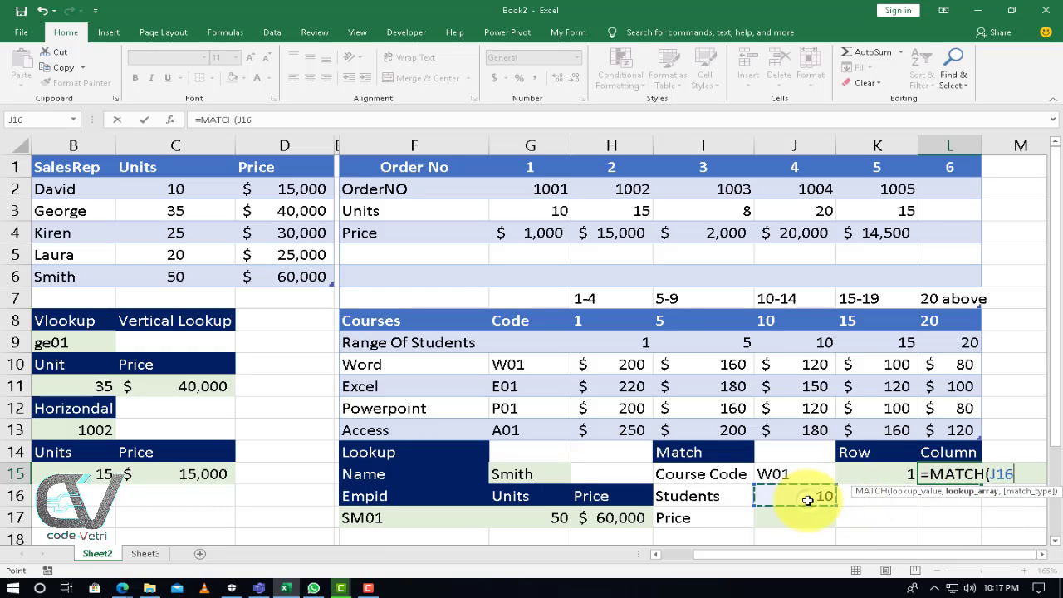
{"action": "type", "text": ","}
Complete the L15 MATCH formula with student ranges H9:L9 as the lookup array and match type 1 (less than)
{"action": "left_click", "coordinate": [612, 341]}
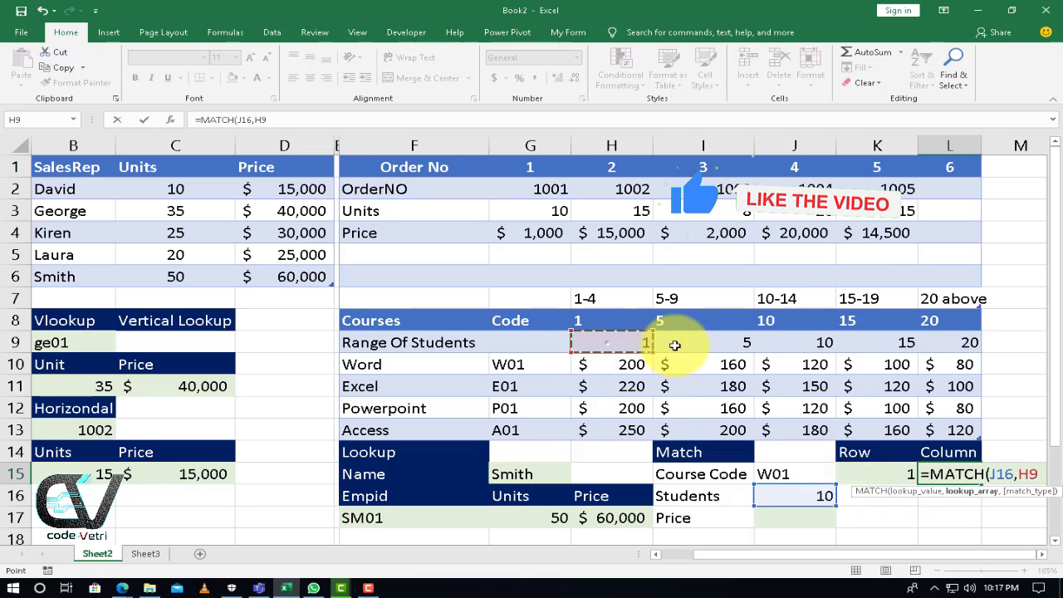
{"action": "left_click_drag", "start_coordinate": [674, 344], "coordinate": [960, 343]}
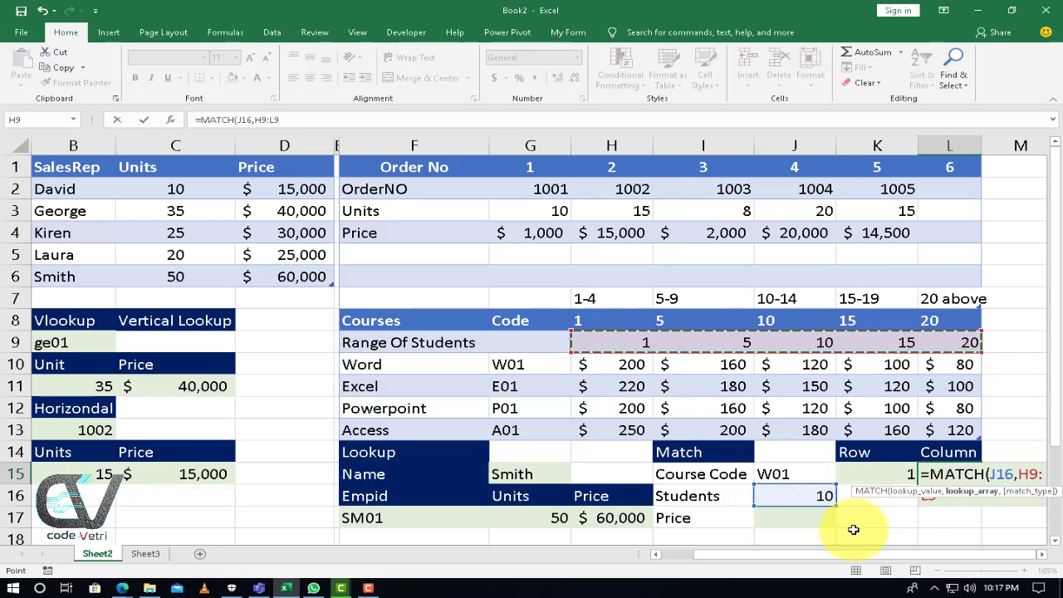
{"action": "type", "text": ","}
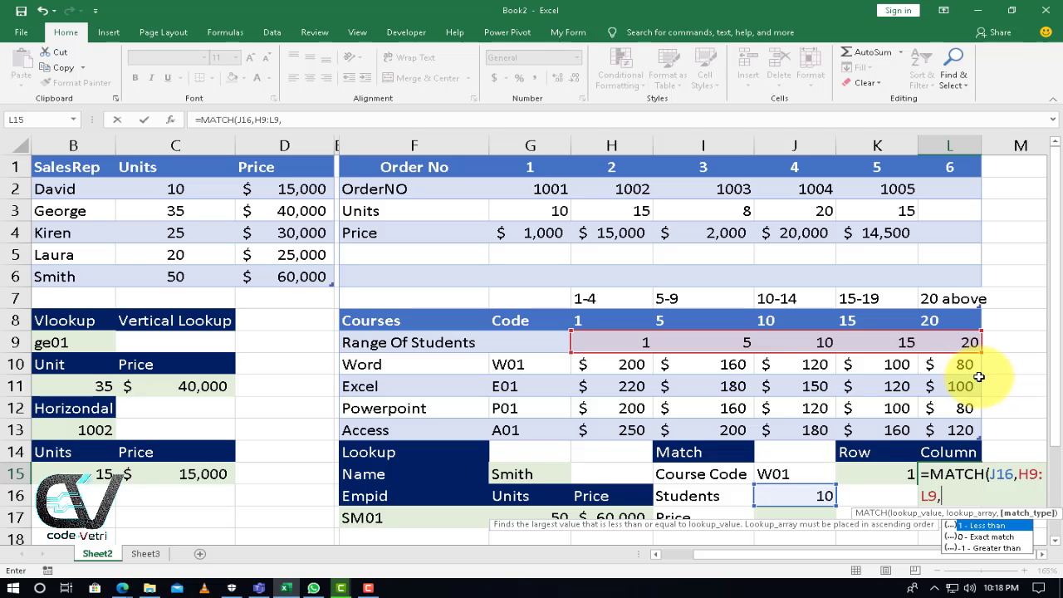
{"action": "type", "text": "1"}
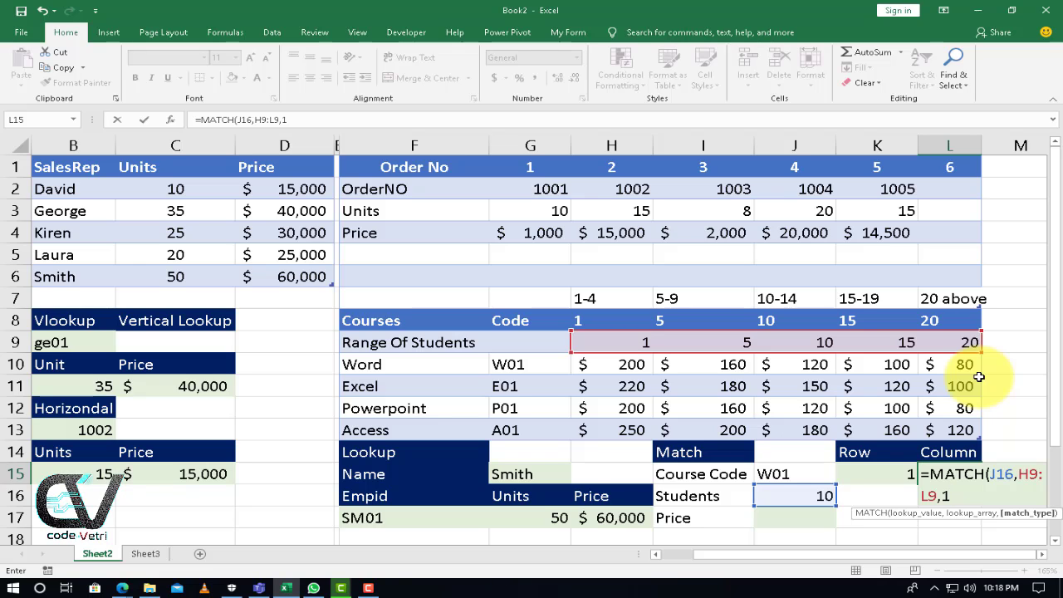
{"action": "type", "text": ")"}
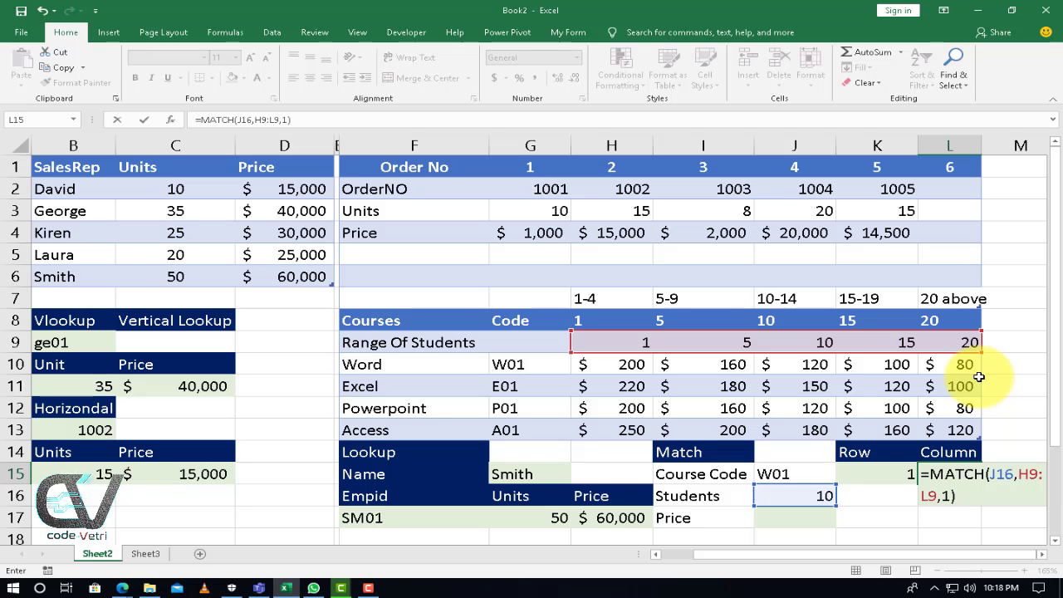
{"action": "key", "text": "Return"}
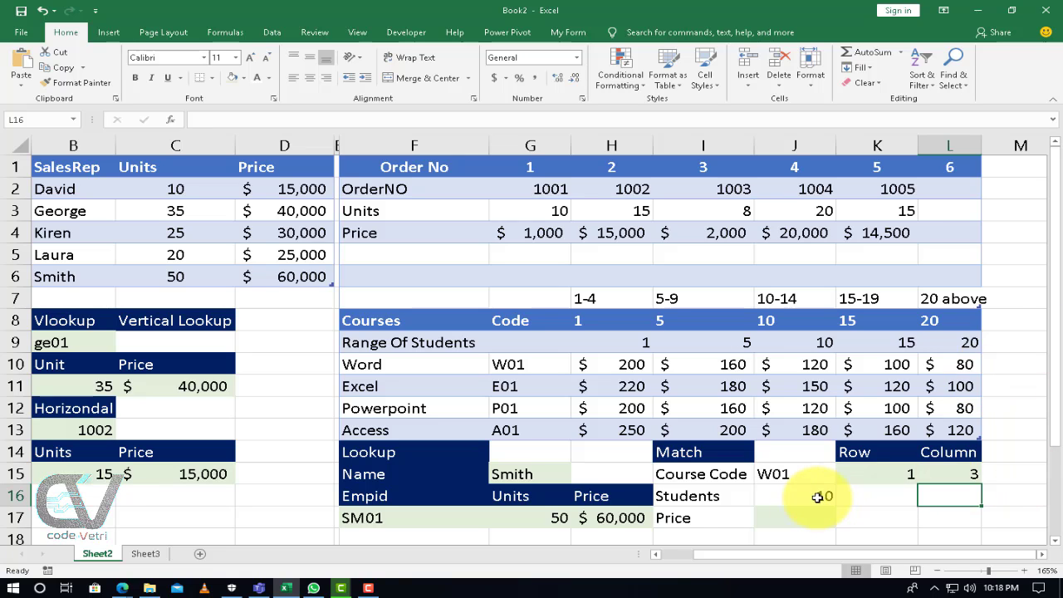
Check the Column result in L15 against the student range values in H9:L9 and the course code in G10
{"action": "left_click_drag", "start_coordinate": [630, 341], "coordinate": [967, 344]}
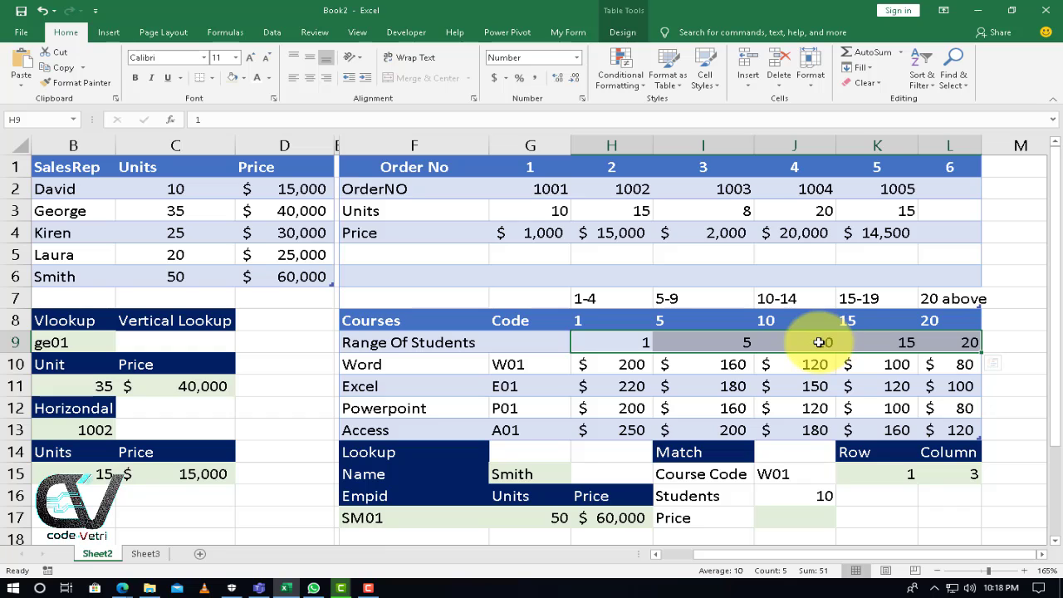
{"action": "left_click", "coordinate": [967, 479]}
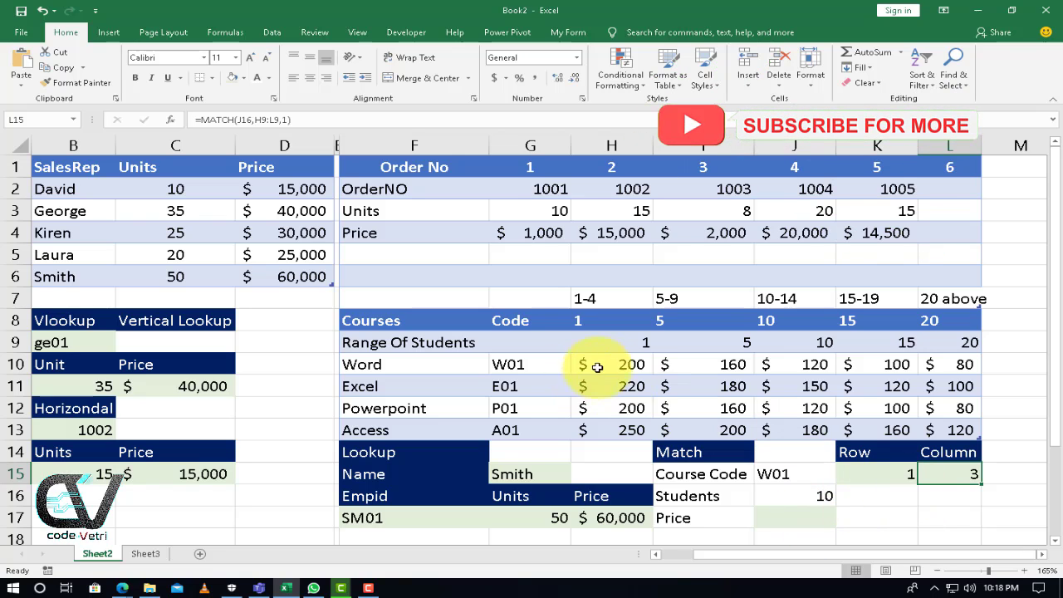
{"action": "left_click", "coordinate": [517, 365]}
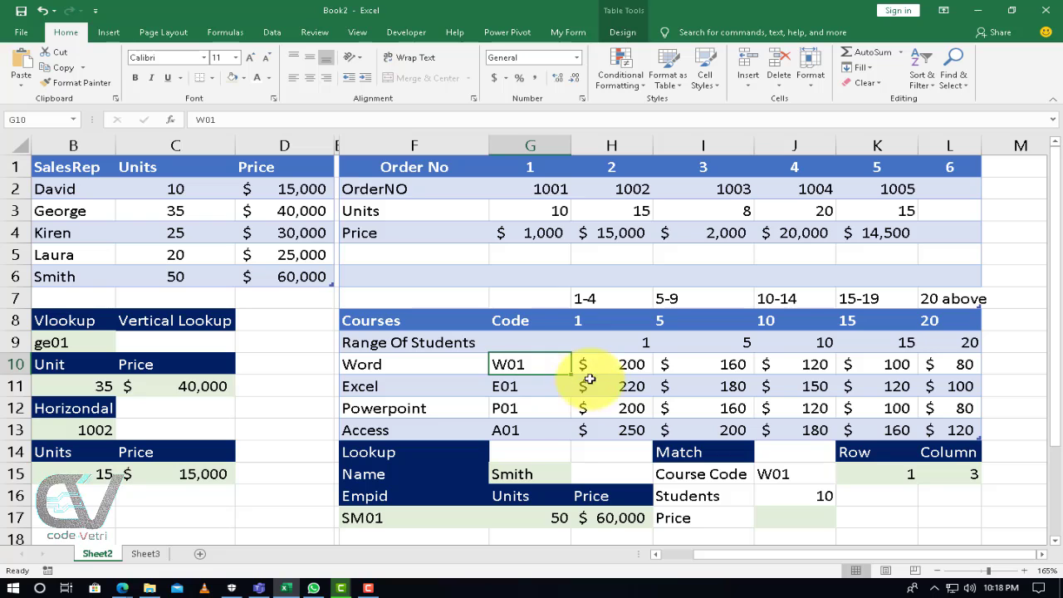
Trace the W01 price row H10:L10 and the 10-student column J8:J13 to find where they intersect
{"action": "left_click", "coordinate": [793, 475]}
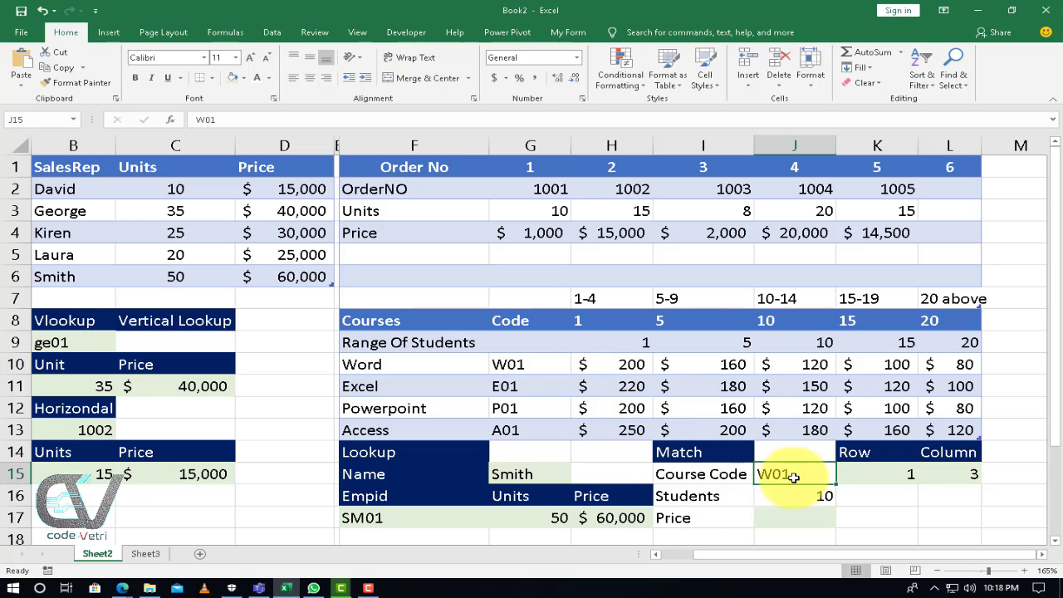
{"action": "left_click", "coordinate": [605, 372]}
{"action": "left_click_drag", "start_coordinate": [688, 375], "coordinate": [955, 373]}
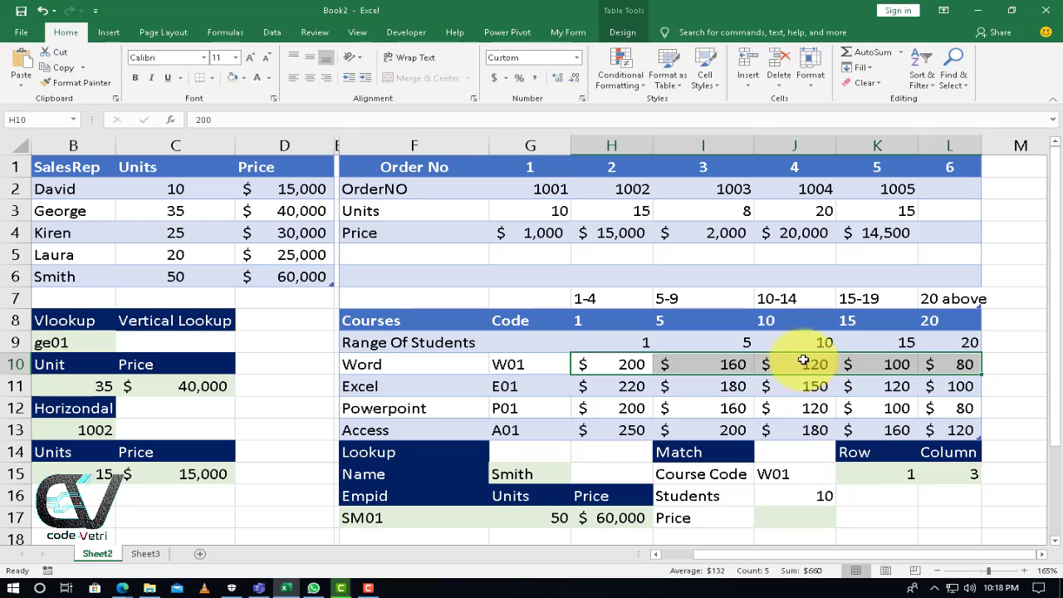
{"action": "left_click_drag", "start_coordinate": [809, 329], "coordinate": [808, 429]}
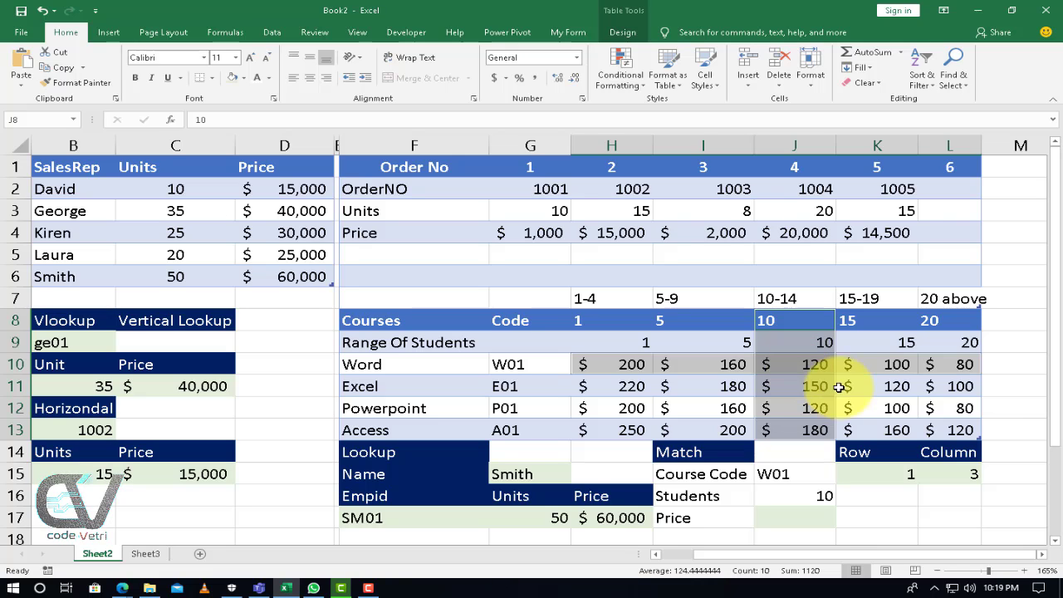
Begin an INDEX formula in the Price cell J17 with the course prices H10:L13 as the array
{"action": "left_click", "coordinate": [807, 526]}
{"action": "type", "text": "="}
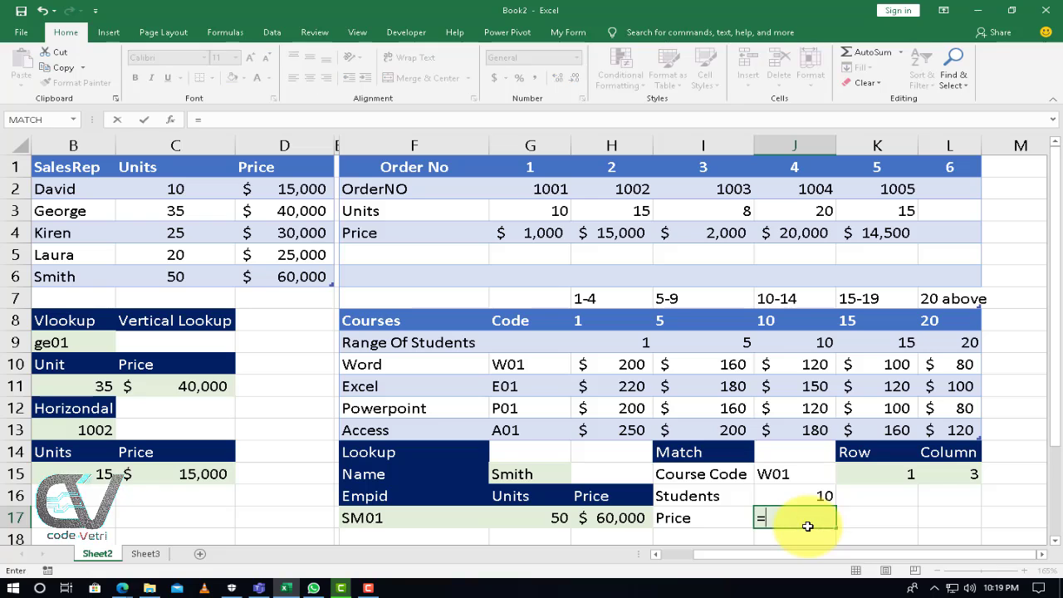
{"action": "type", "text": "index"}
{"action": "key", "text": "Tab"}
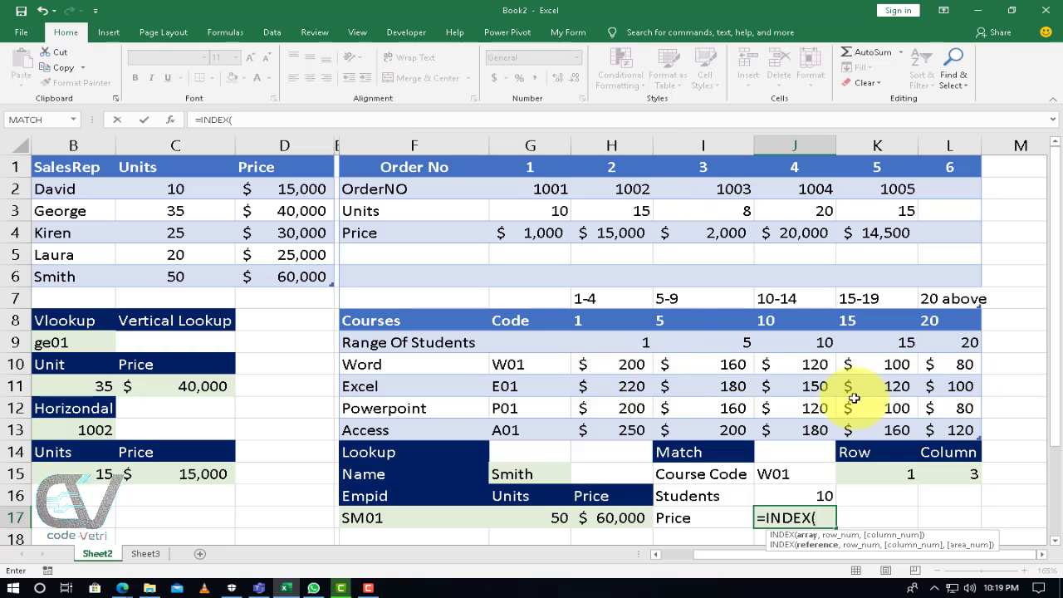
{"action": "left_click_drag", "start_coordinate": [601, 366], "coordinate": [955, 430]}
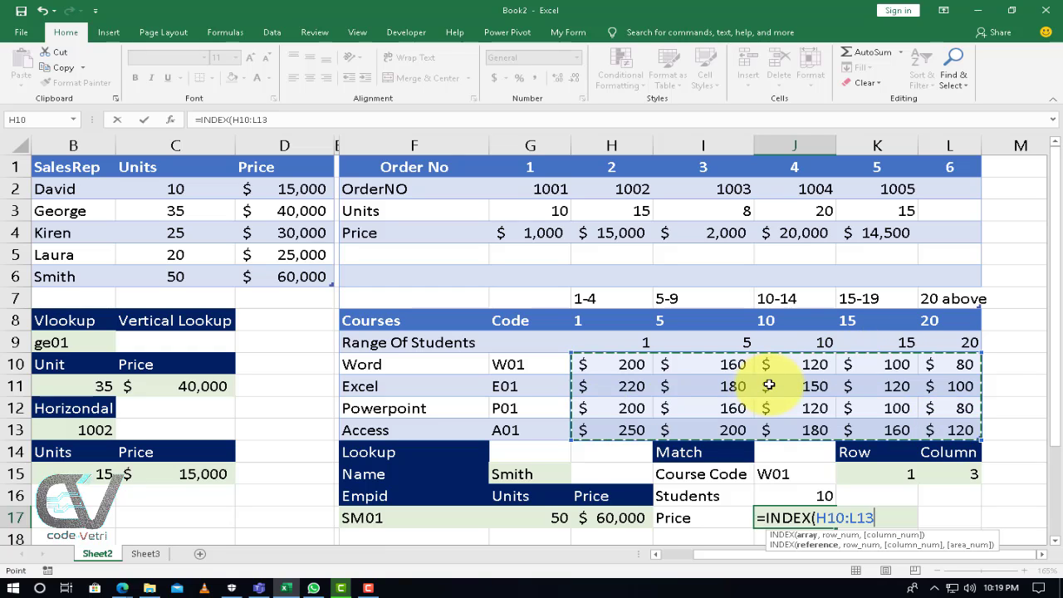
{"action": "type", "text": ","}
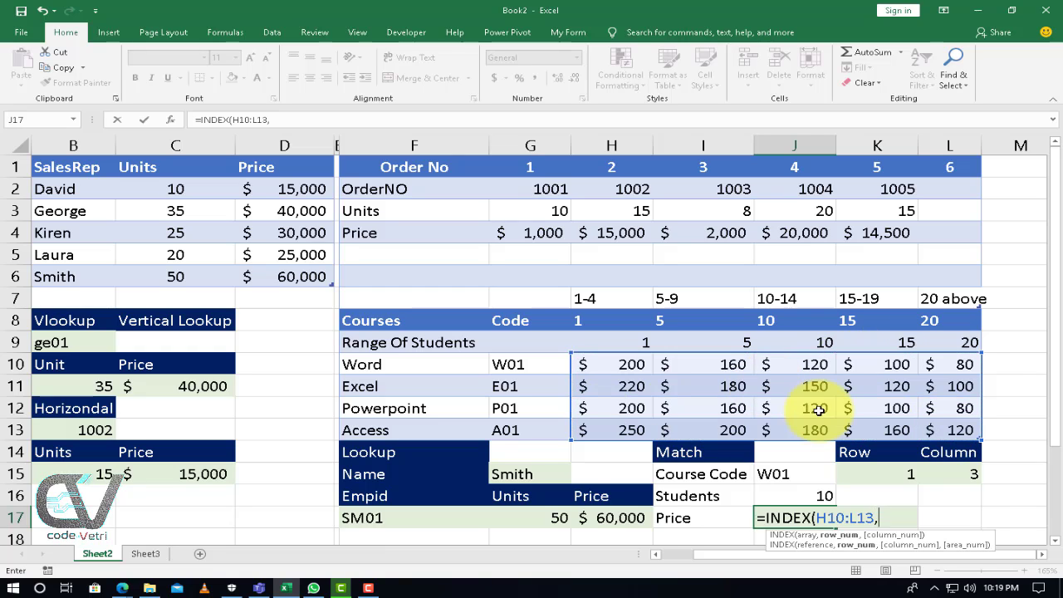
Complete the J17 INDEX formula with K15 as the row number and L15 as the column number
{"action": "left_click", "coordinate": [881, 475]}
{"action": "type", "text": ","}
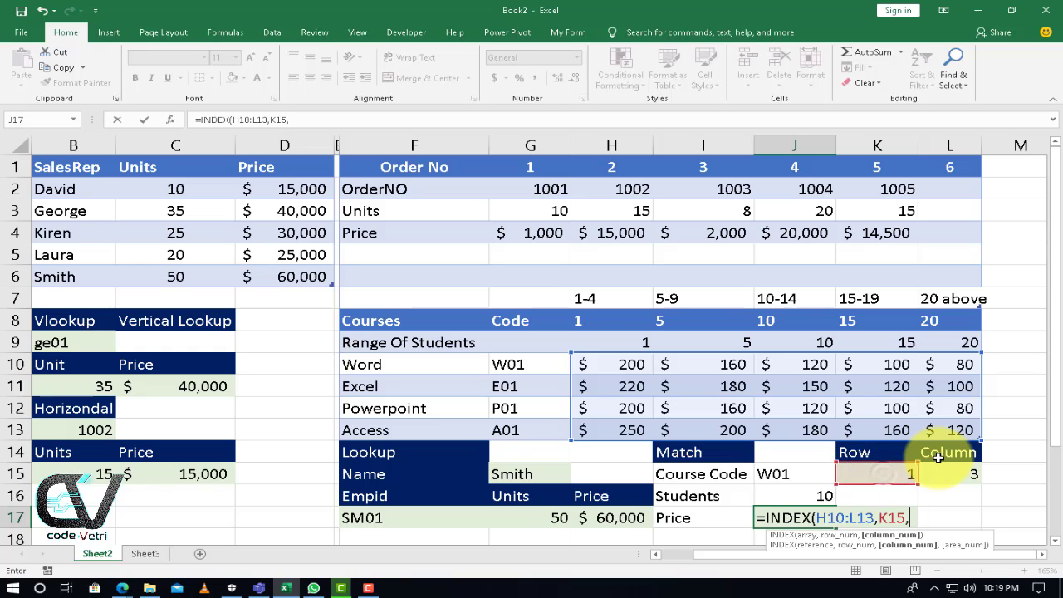
{"action": "left_click", "coordinate": [960, 475]}
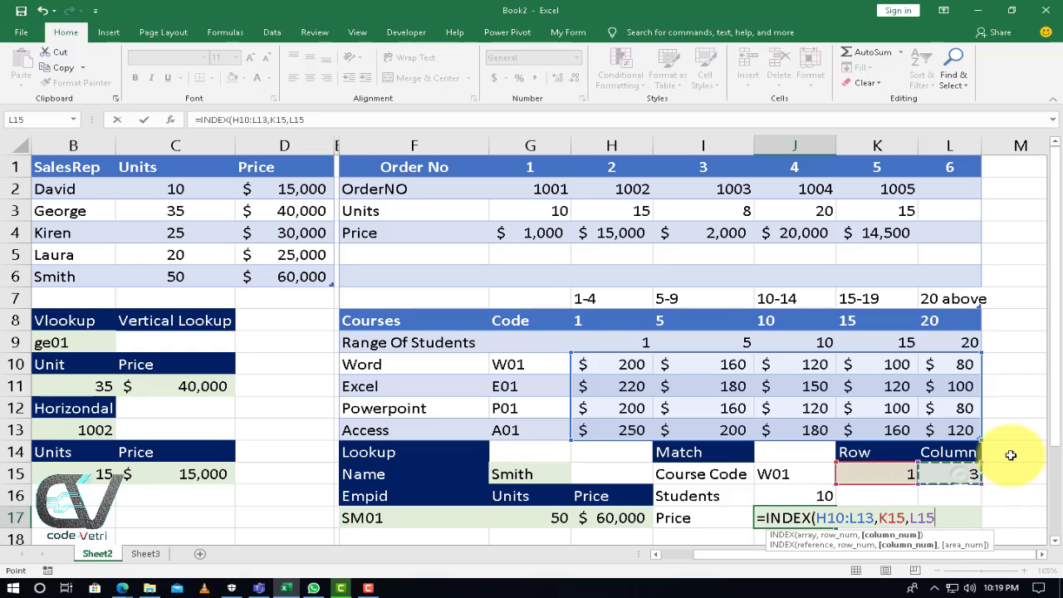
{"action": "type", "text": ")"}
{"action": "key", "text": "Return"}
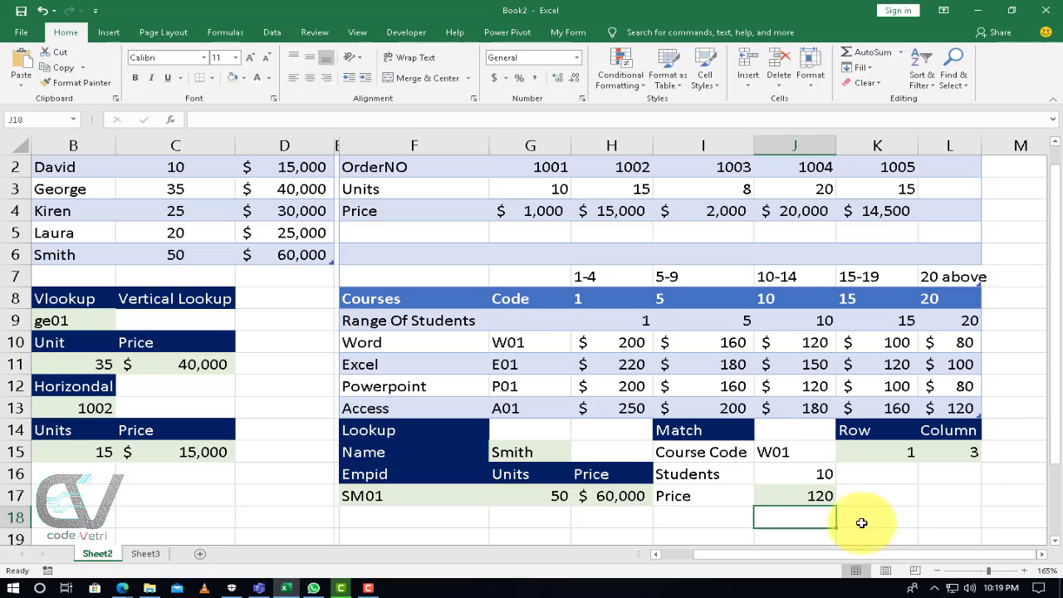
Change the lookup inputs to course code E01 in J15 and 5 students in J16
{"action": "scroll", "coordinate": [858, 520], "scroll_direction": "up", "scroll_amount": 1}
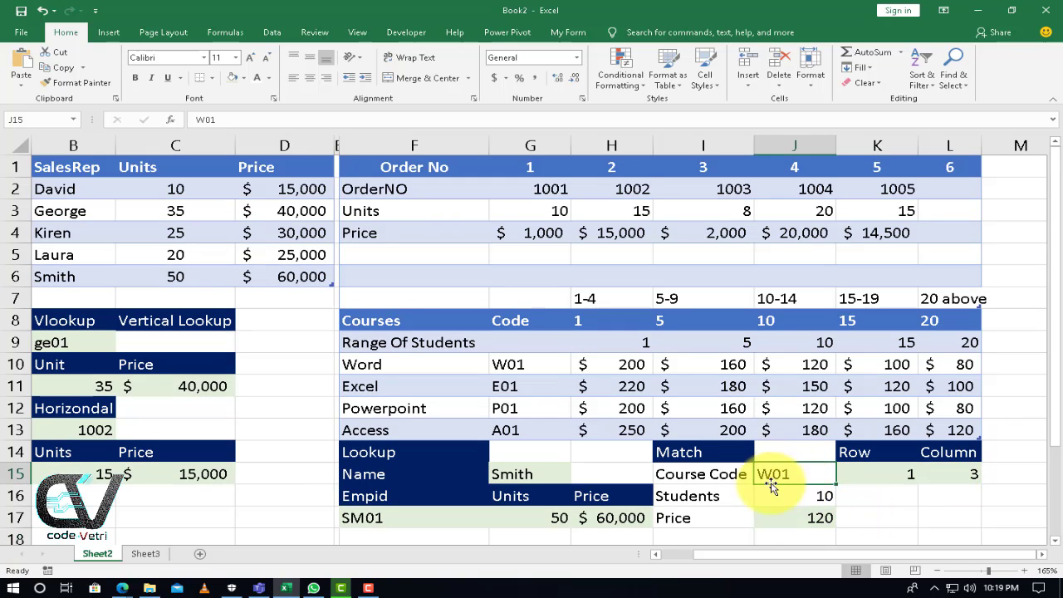
{"action": "left_click", "coordinate": [811, 518]}
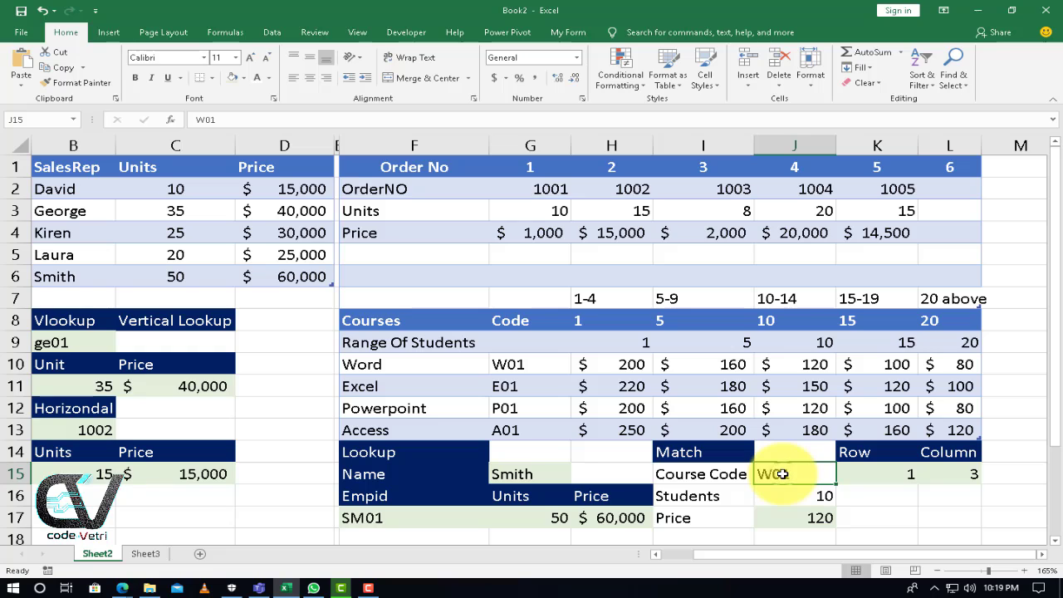
{"action": "type", "text": "E"}
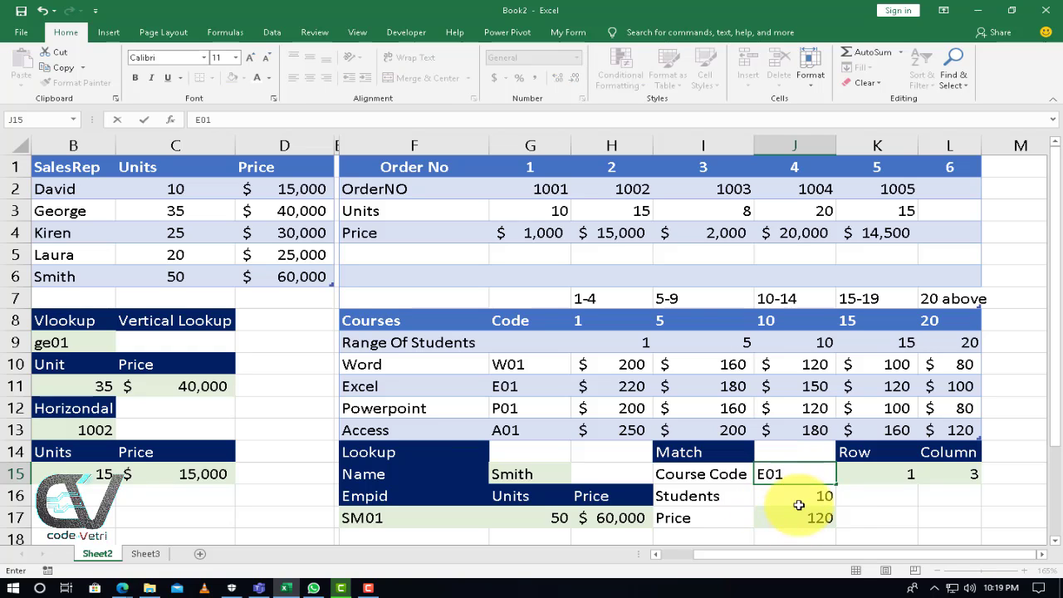
{"action": "key", "text": "Return"}
{"action": "type", "text": "5"}
{"action": "key", "text": "Return"}
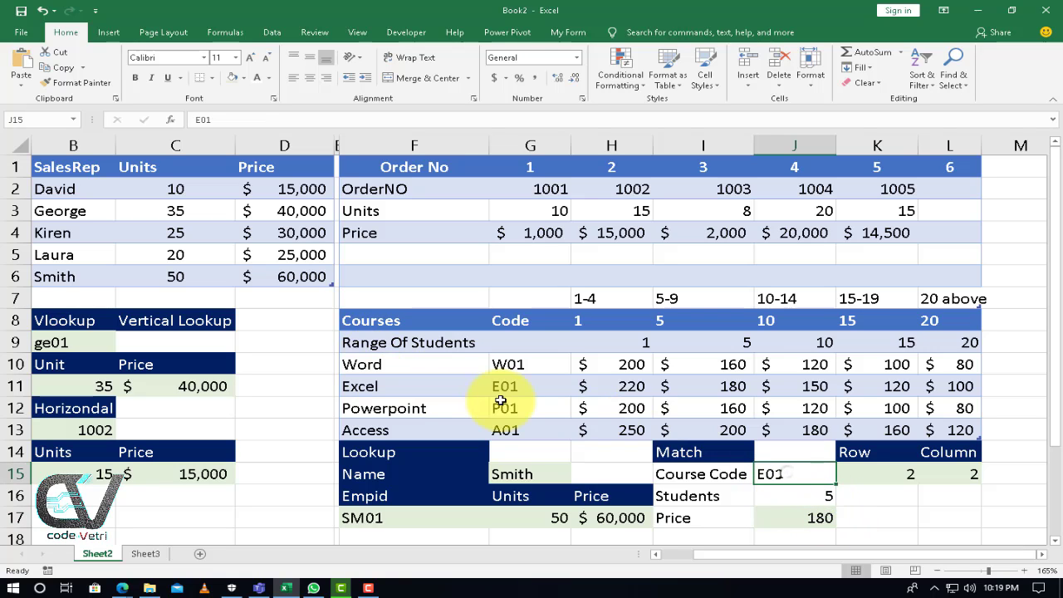
Check the Price result against the E01 row G11:L11 and the 5-student column I9:I13
{"action": "left_click_drag", "start_coordinate": [589, 387], "coordinate": [856, 385]}
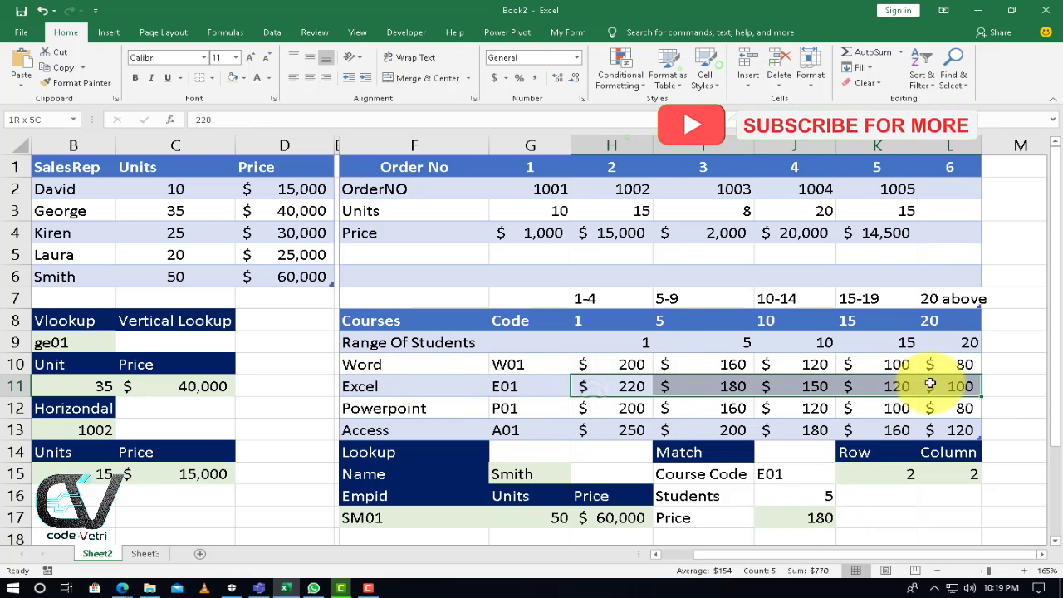
{"action": "left_click", "coordinate": [518, 385]}
{"action": "left_click_drag", "start_coordinate": [621, 383], "coordinate": [946, 386]}
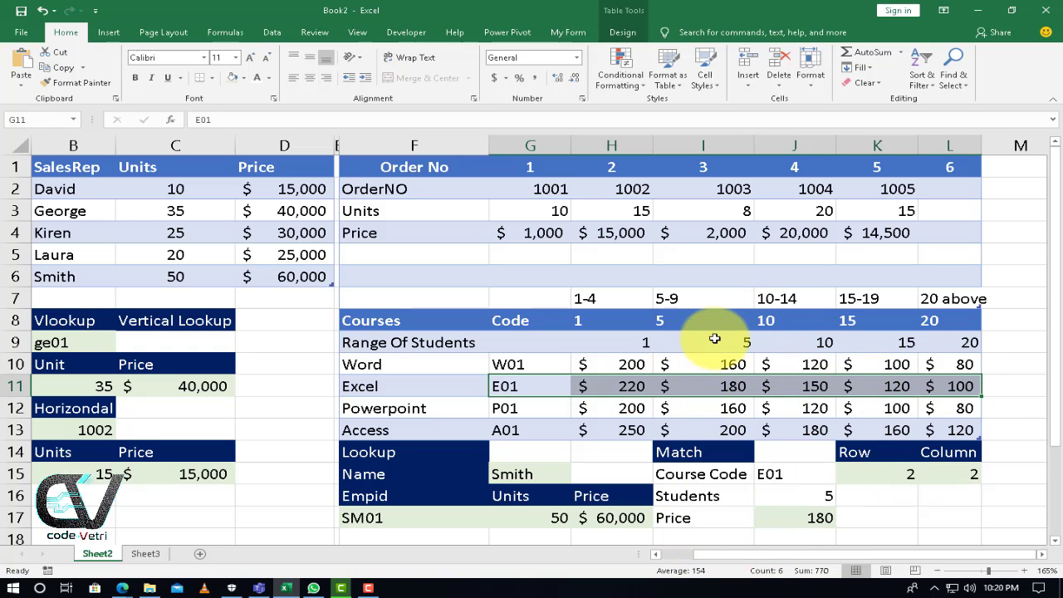
{"action": "left_click_drag", "start_coordinate": [714, 339], "coordinate": [714, 429]}
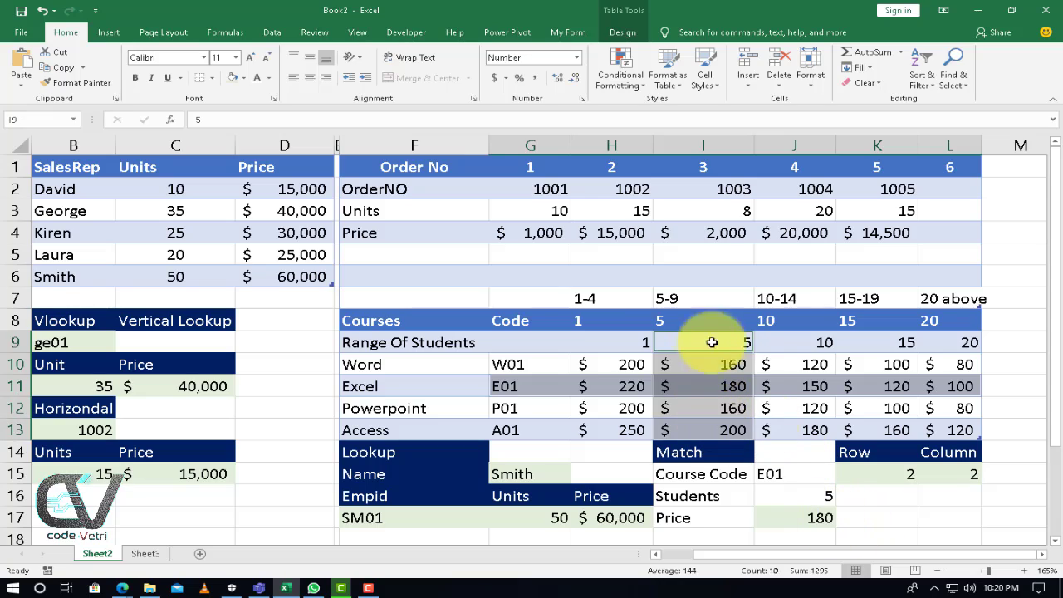